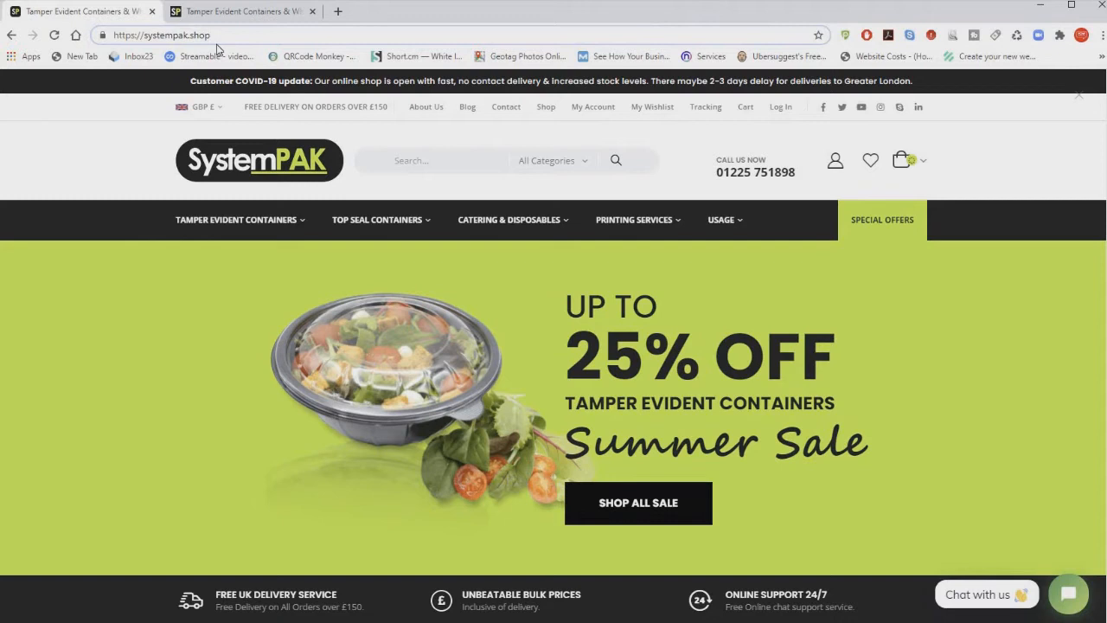
Step: Load the hidden admin login page at systempak.shop/logmeinplease in Chrome
type("/")
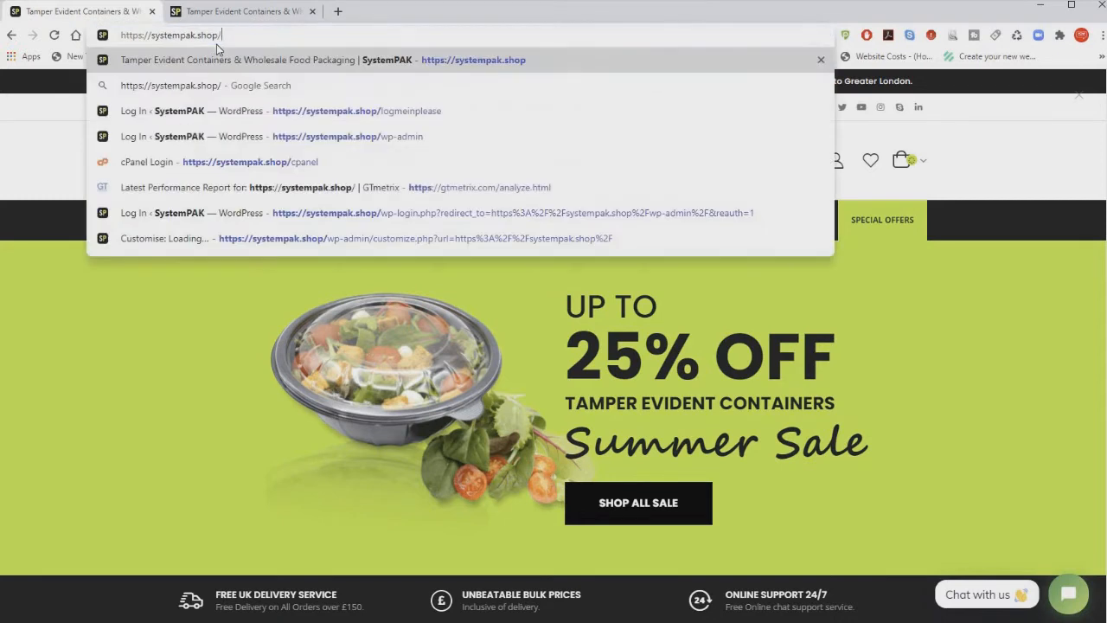
type("log")
key("Delete")
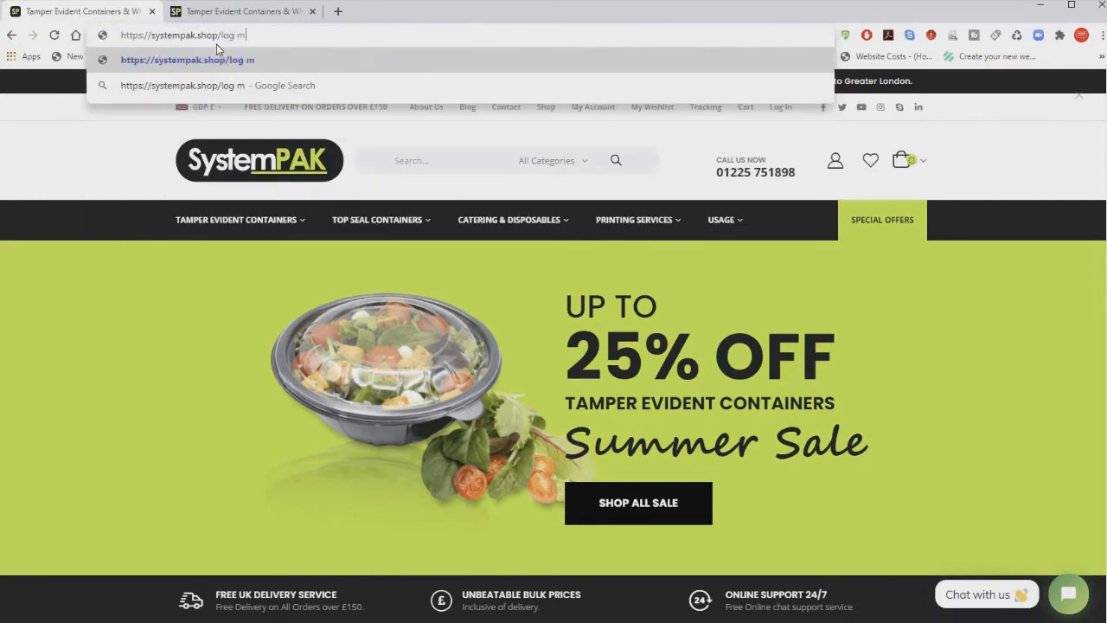
type("mein")
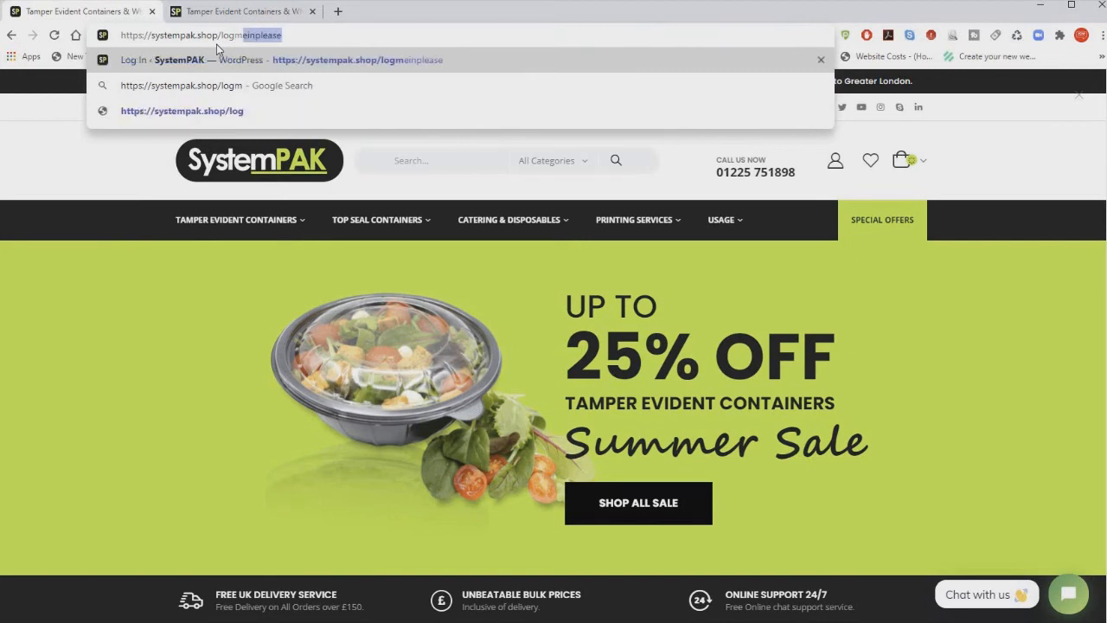
type("please")
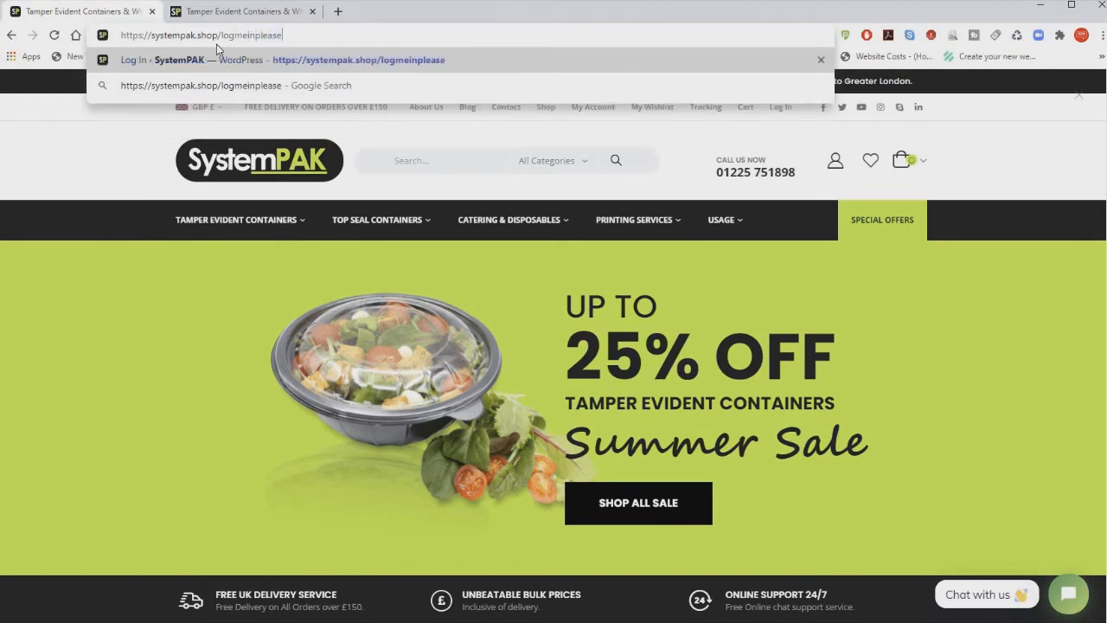
key("Return")
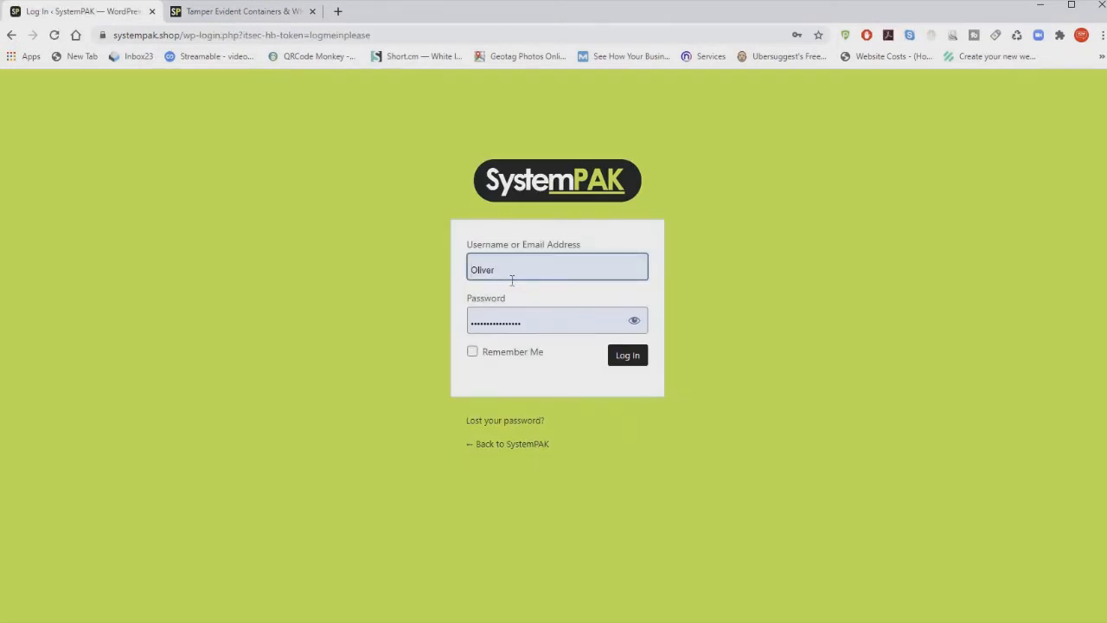
Step: Log in to the SystemPAK admin with Remember Me ticked, landing on the WooCommerce Dashboard
left_click(472, 352)
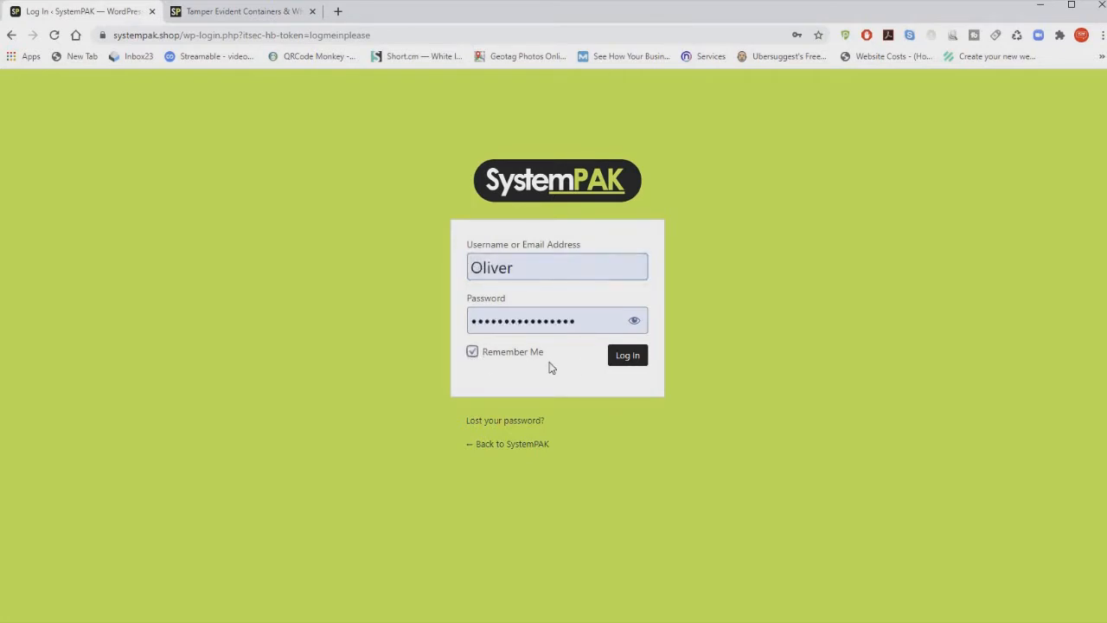
left_click(629, 358)
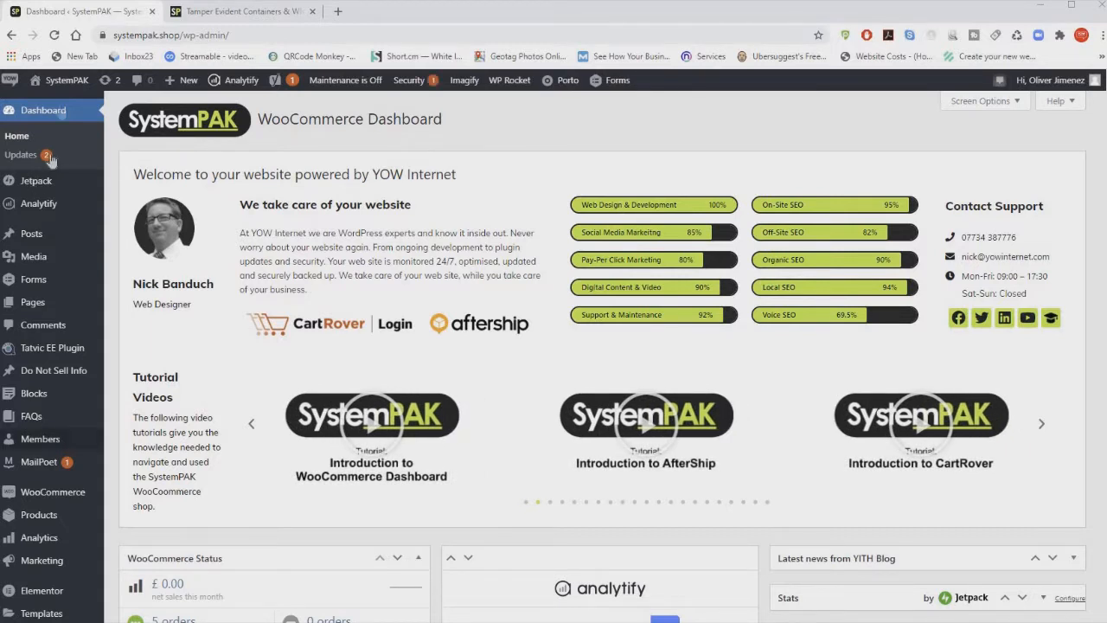
mouse_move(57, 82)
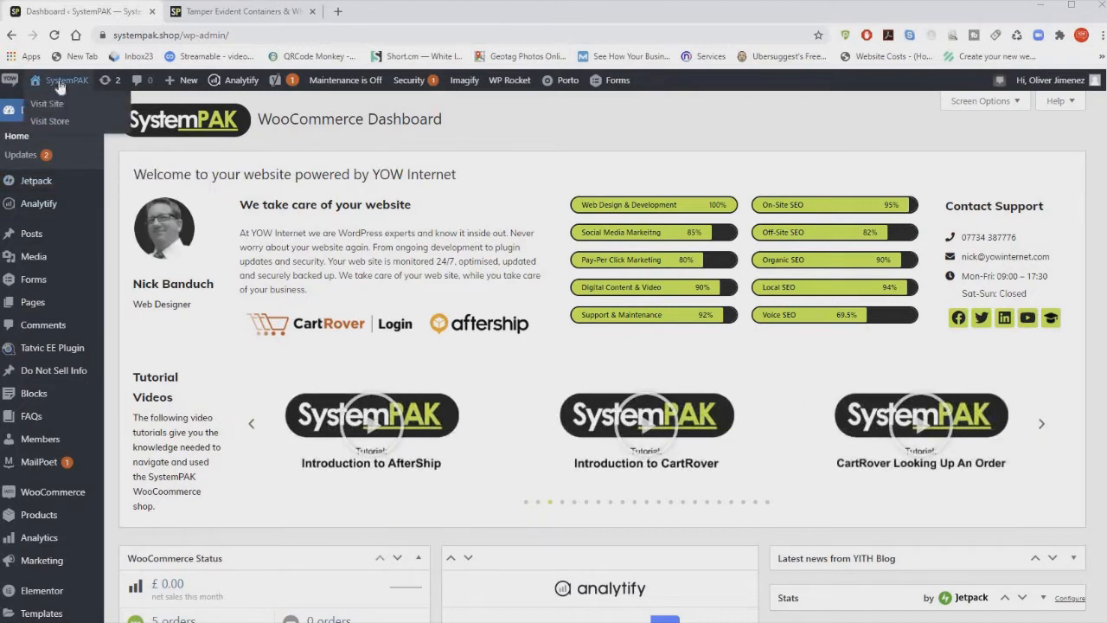
Step: Visit the storefront and open the Tamper Evident Containers > Buckets range
left_click(59, 81)
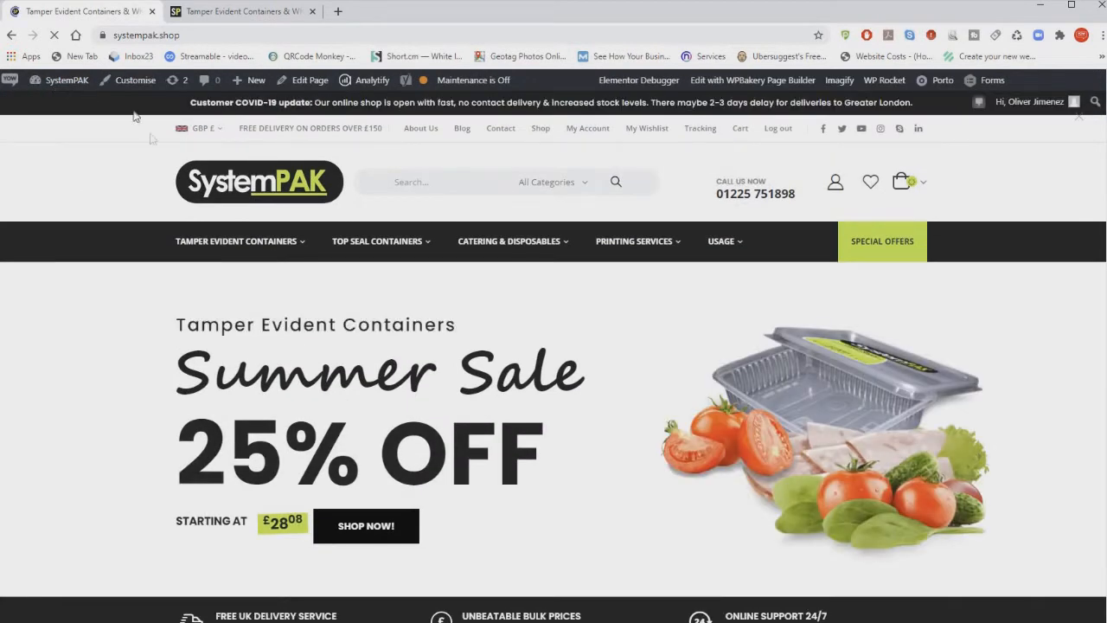
mouse_move(208, 252)
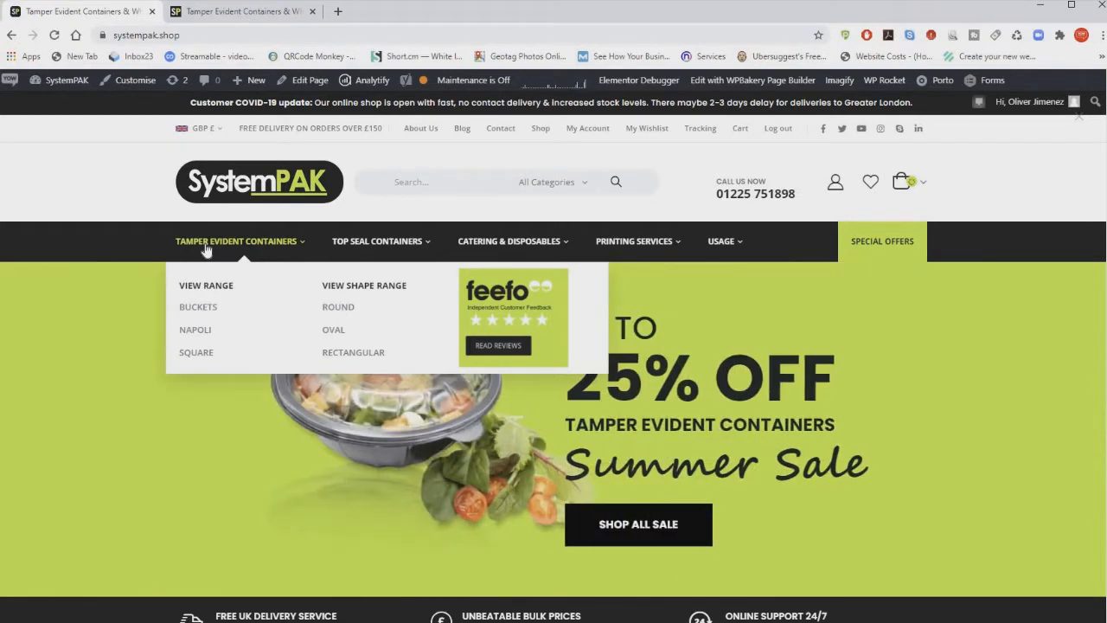
left_click(194, 308)
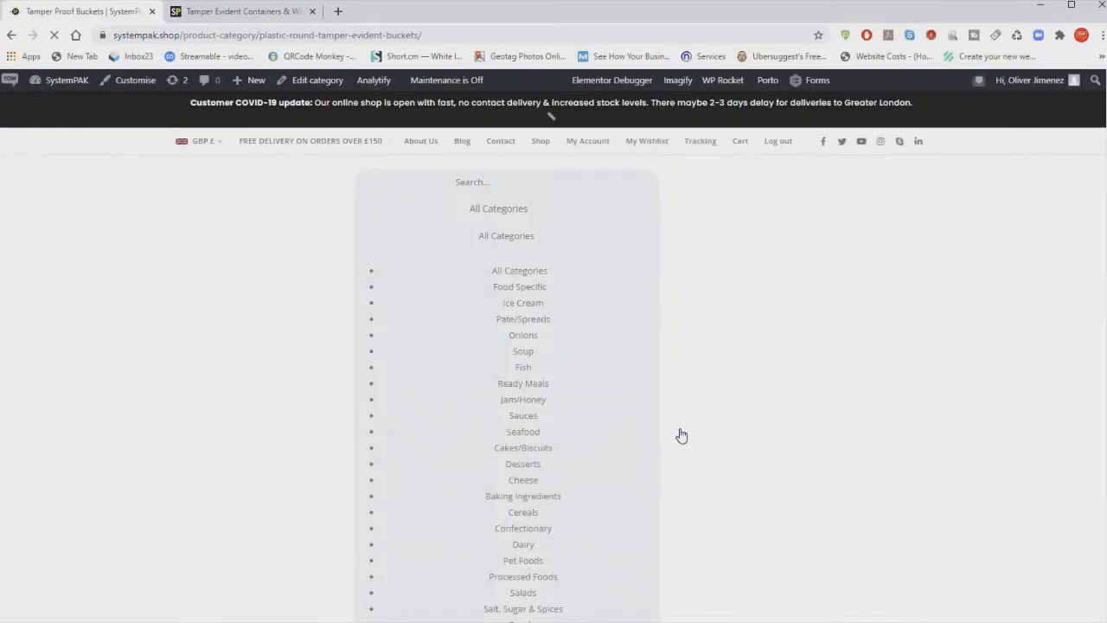
Step: Open the 10 litre White Plastic Round bucket's product page and read through its description
scroll(683, 434, "down", 2)
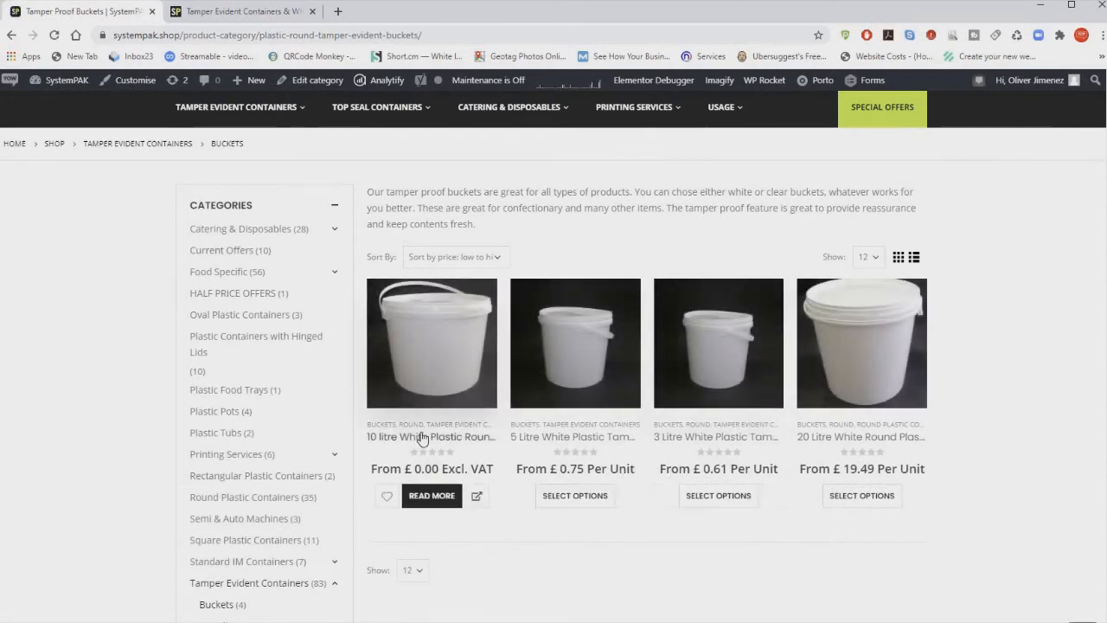
left_click(430, 499)
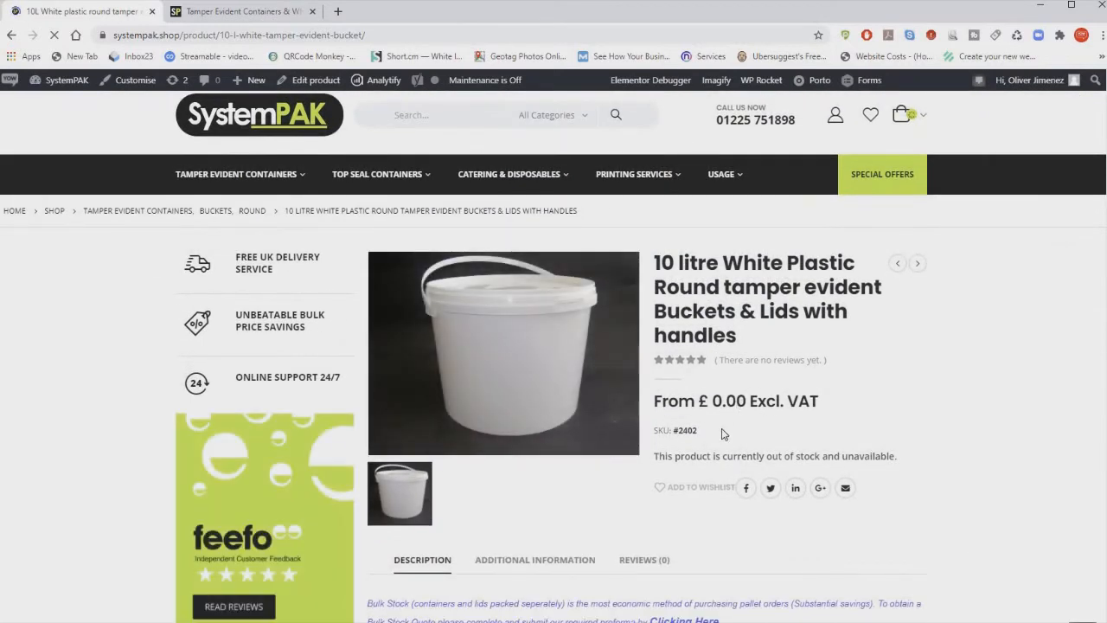
scroll(599, 447, "down", 3)
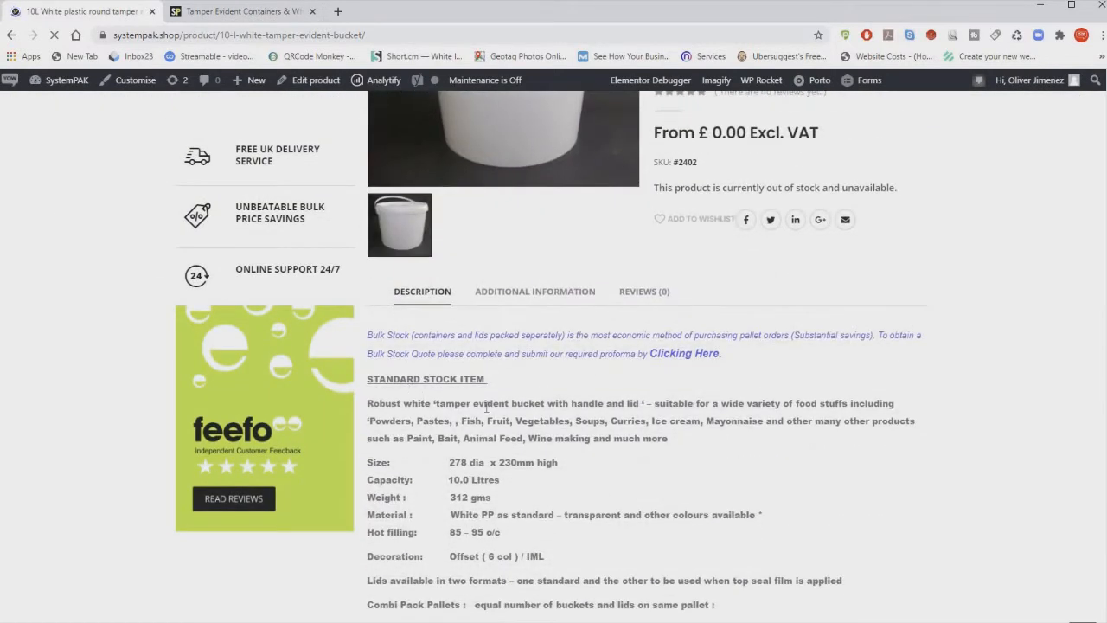
scroll(486, 407, "down", 5)
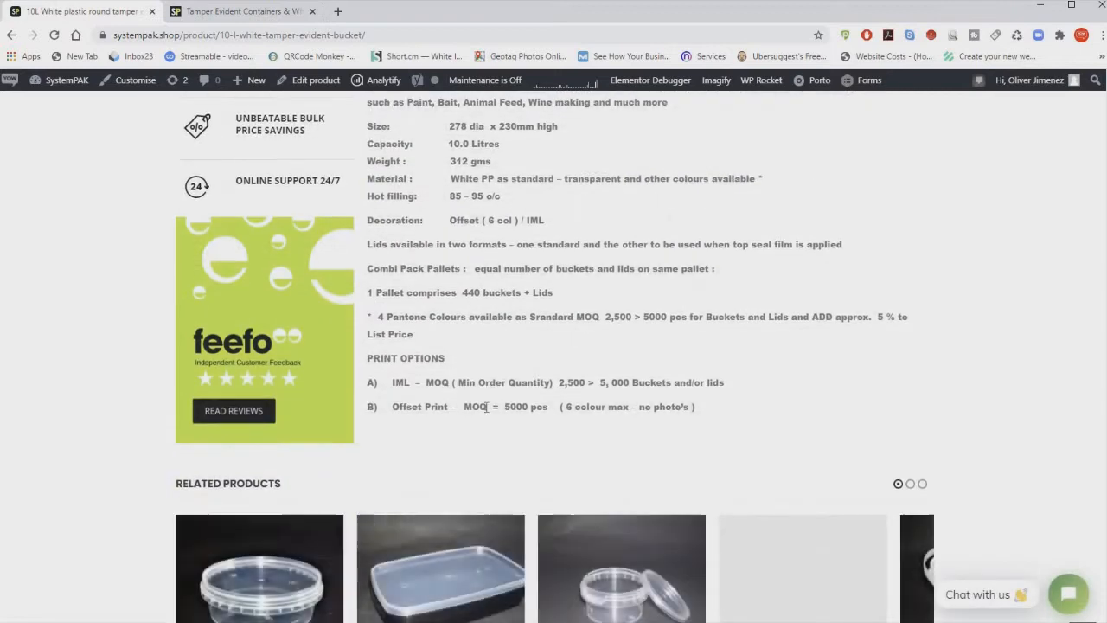
scroll(486, 407, "up", 3)
scroll(485, 406, "up", 5)
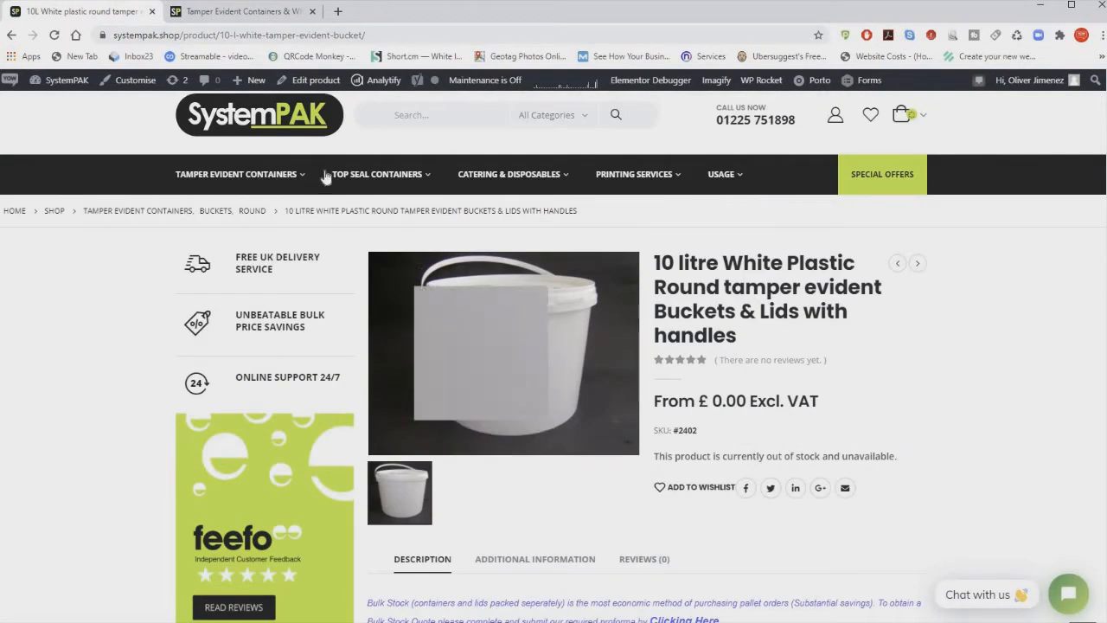
mouse_move(314, 86)
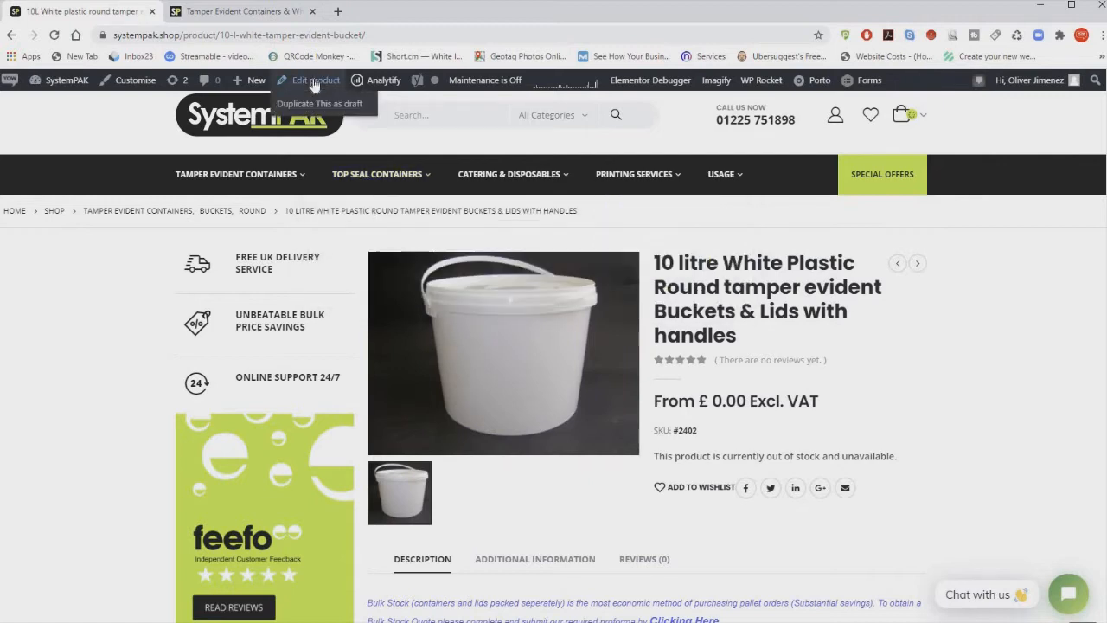
Step: Edit the 10 litre bucket in the admin, select its whole description, and bring up Notepad
left_click(313, 83)
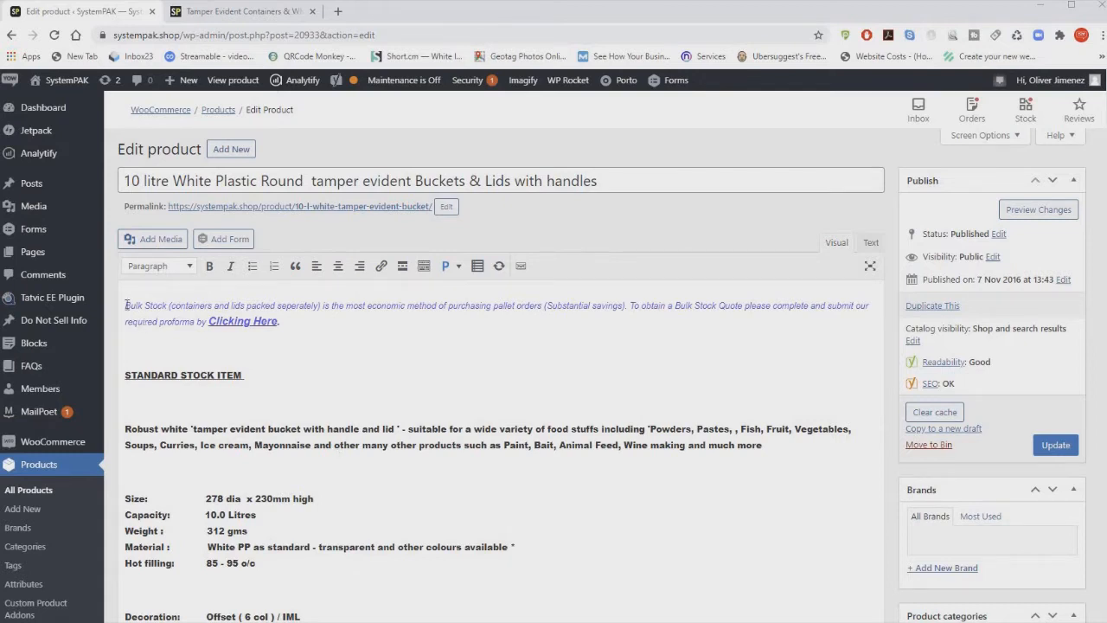
triple_click(126, 306)
left_click_drag(255, 536, 488, 415)
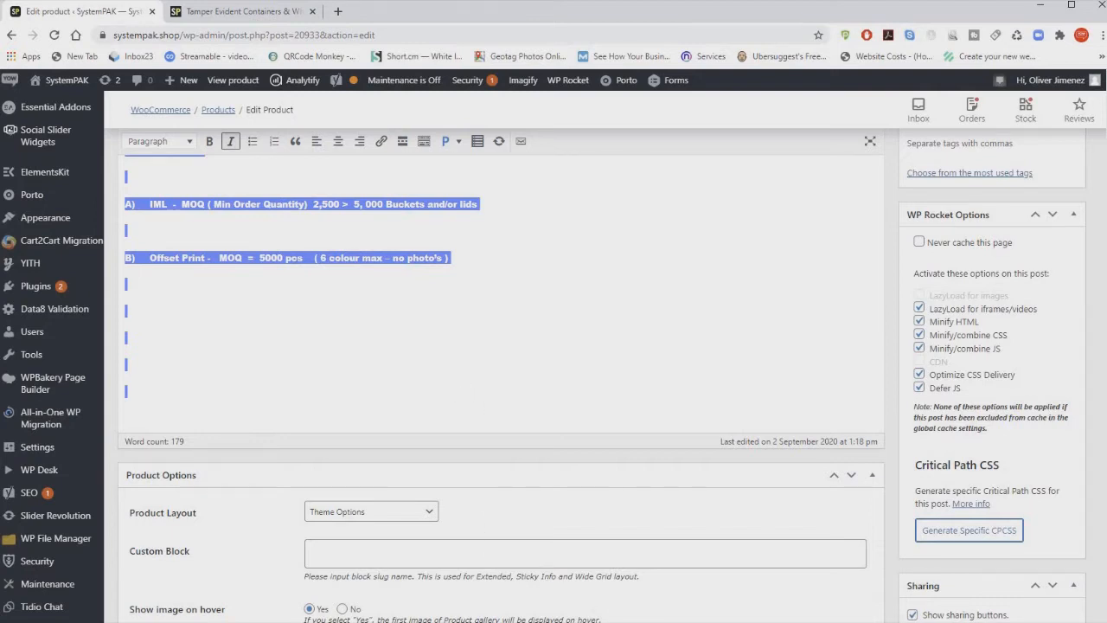
left_click(285, 620)
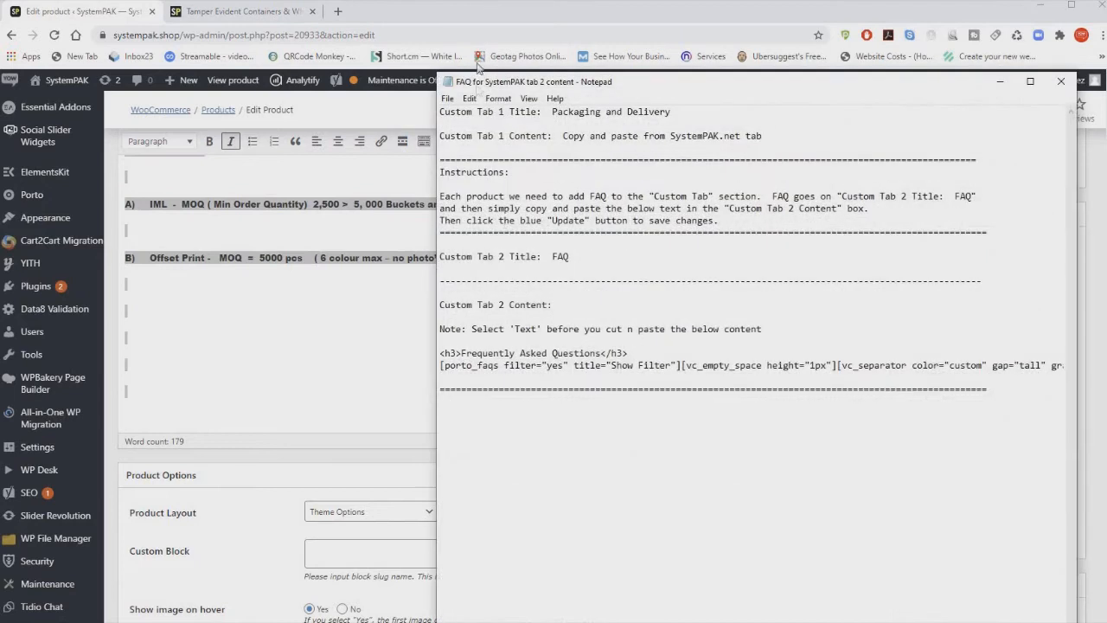
Step: Paste the copied description into a new blank Notepad document
left_click(448, 99)
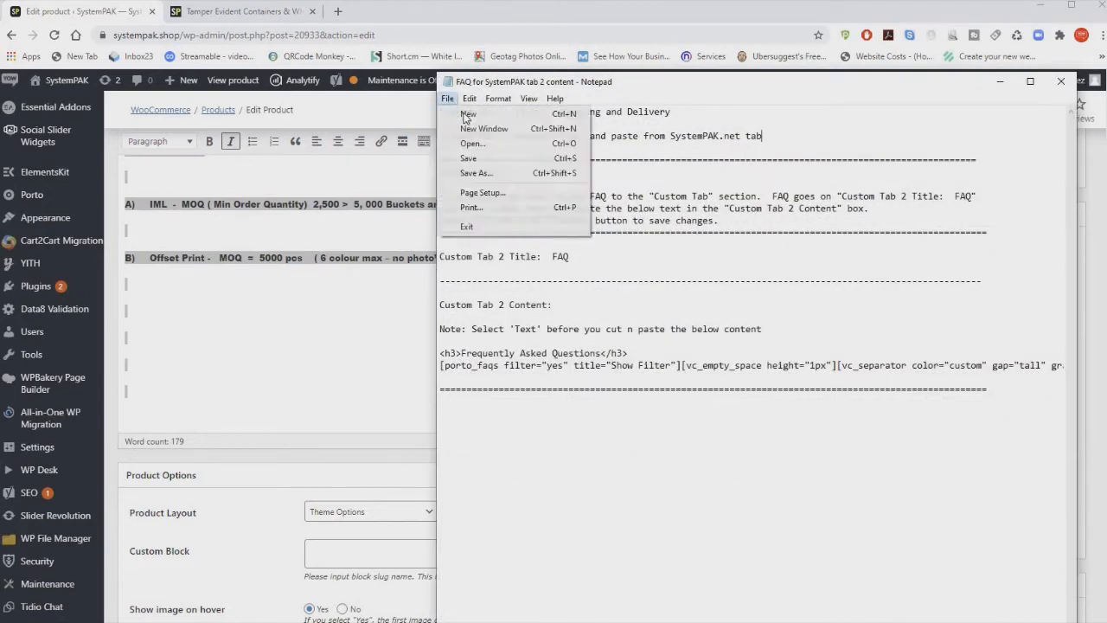
left_click(448, 99)
left_click(448, 99)
left_click(467, 115)
key("ctrl+v")
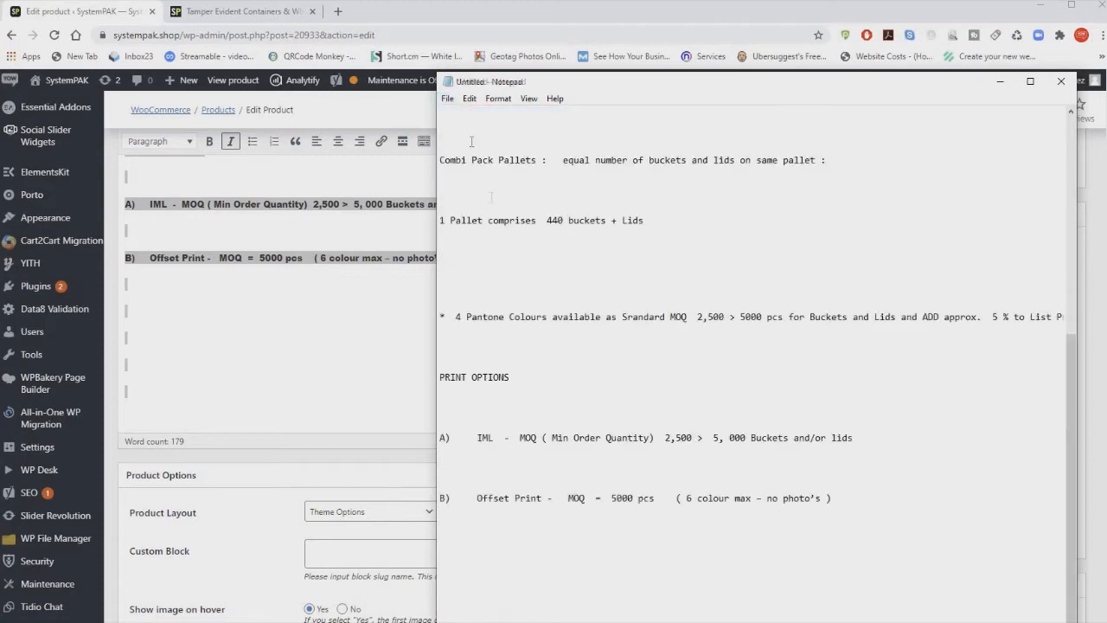
scroll(512, 329, "up", 5)
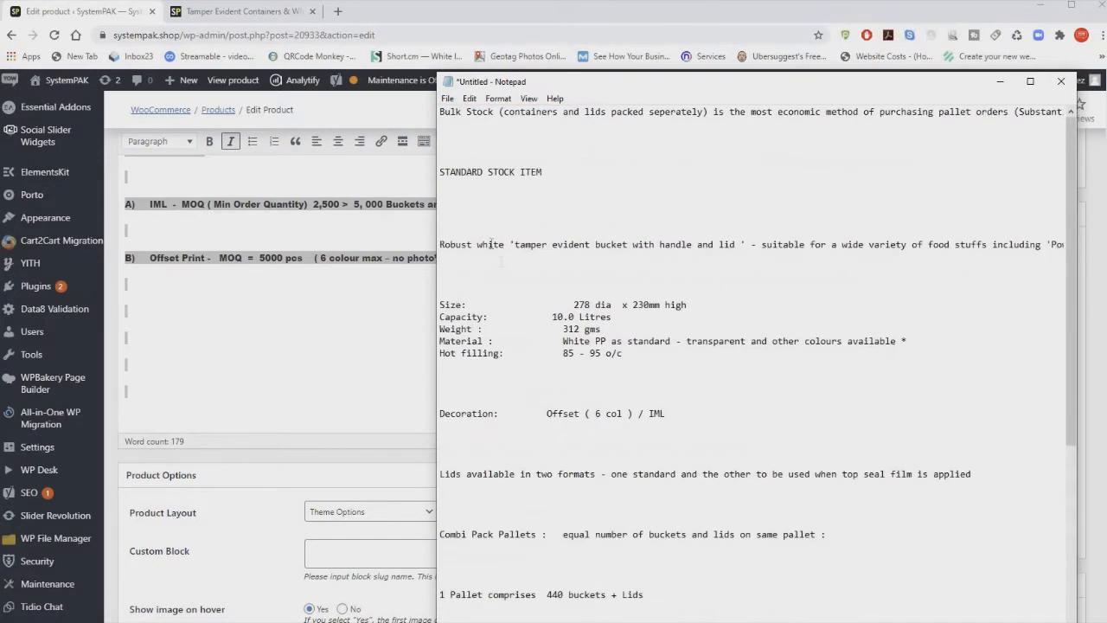
Step: Delete the blank lines beneath the long first line of the description
left_click(471, 124)
key("Right")
key("Right")
key("Right")
key("Right")
key("Right")
key("Right")
key("Right")
key("Right")
key("Right")
key("Right")
key("Right")
key("Right")
key("Right")
key("Right")
key("Right")
key("Right")
key("Right")
key("Right")
key("Right")
key("Right")
key("Right")
key("Right")
key("Right")
key("Right")
key("Right")
key("Right")
key("Right")
key("Right")
key("Right")
key("Right")
key("Right")
key("Right")
key("Right")
key("Right")
key("Right")
key("Right")
key("Right")
key("Right")
key("Right")
key("Right")
key("Right")
key("Right")
key("Right")
key("Right")
key("Right")
key("Right")
key("Right")
key("Right")
key("Right")
key("Right")
key("Right")
key("Right")
key("Right")
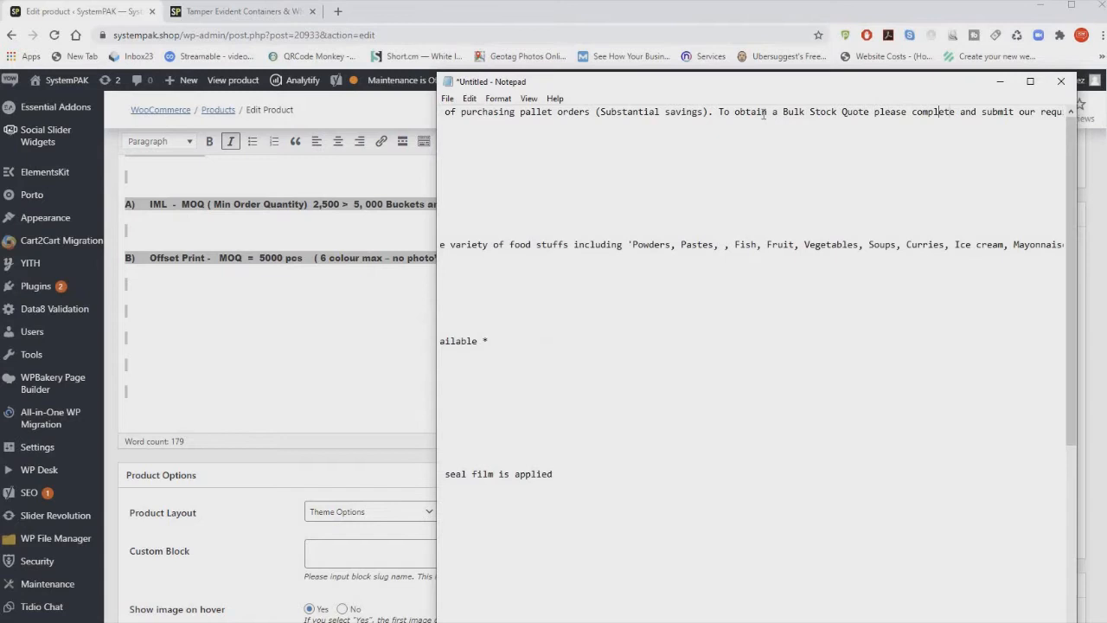
key("End")
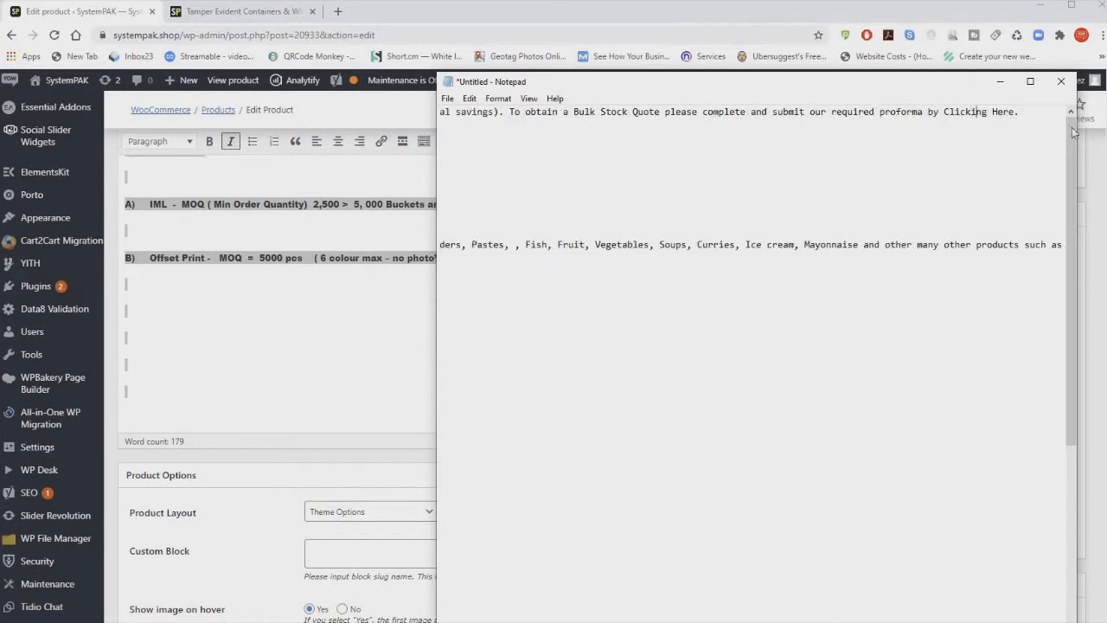
key("Left")
key("Left")
key("Left")
key("Left")
key("Left")
key("Left")
key("Left")
key("Left")
left_click(452, 130)
key("Delete")
key("Delete")
key("Delete")
key("Delete")
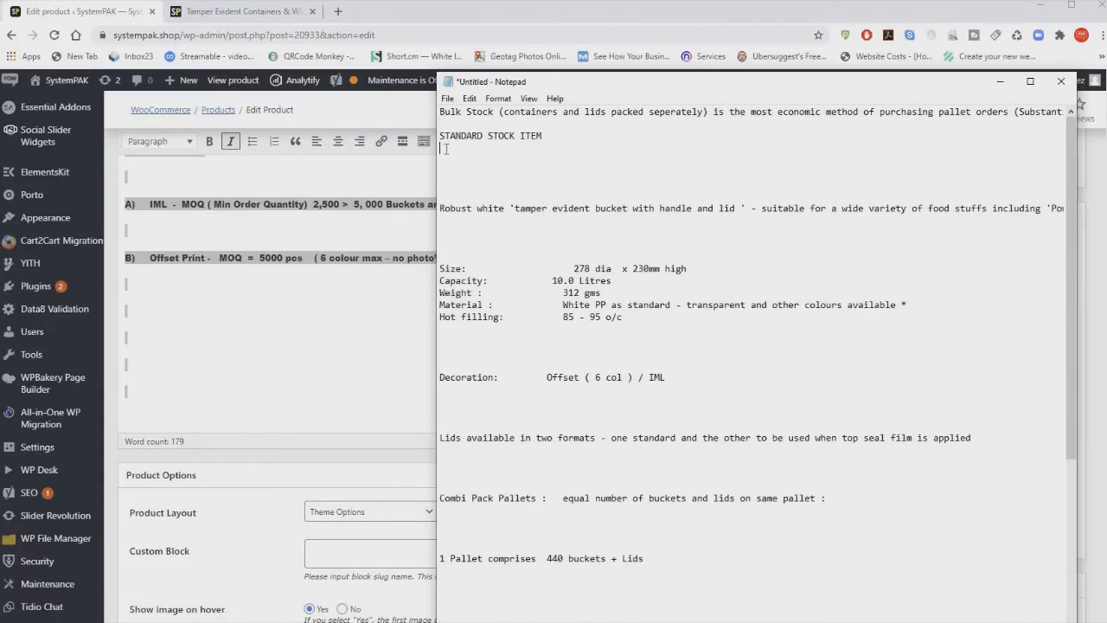
Step: Close the gap under STANDARD STOCK ITEM, drop the stray apostrophe after lid, and capitalise Suitable
key("Delete")
key("Delete")
key("Delete")
key("Delete")
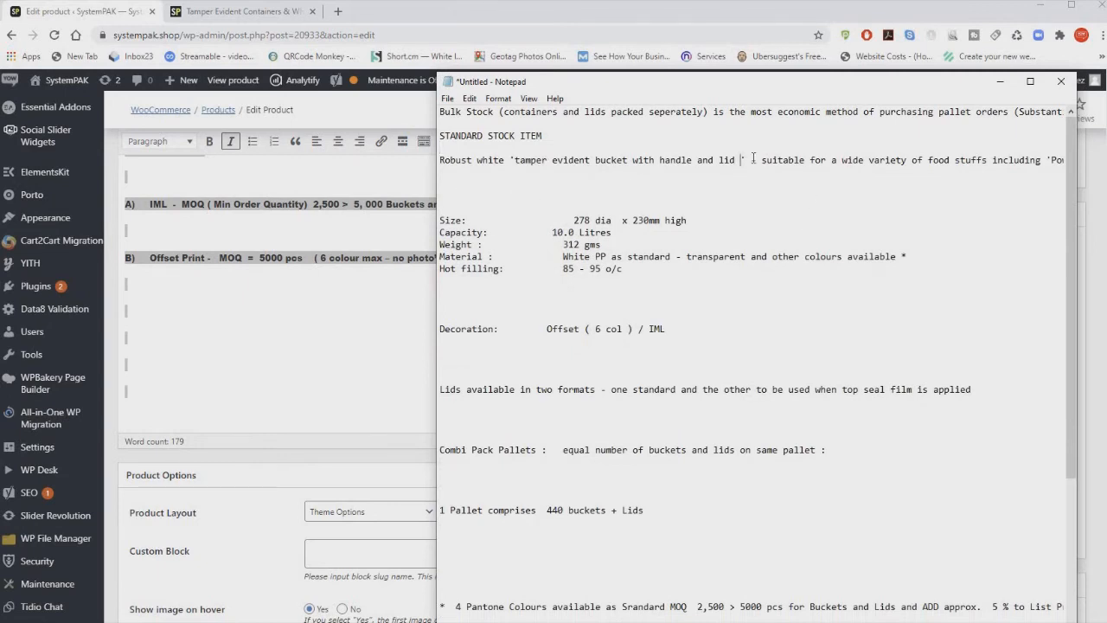
key("BackSpace")
key("BackSpace")
key("BackSpace")
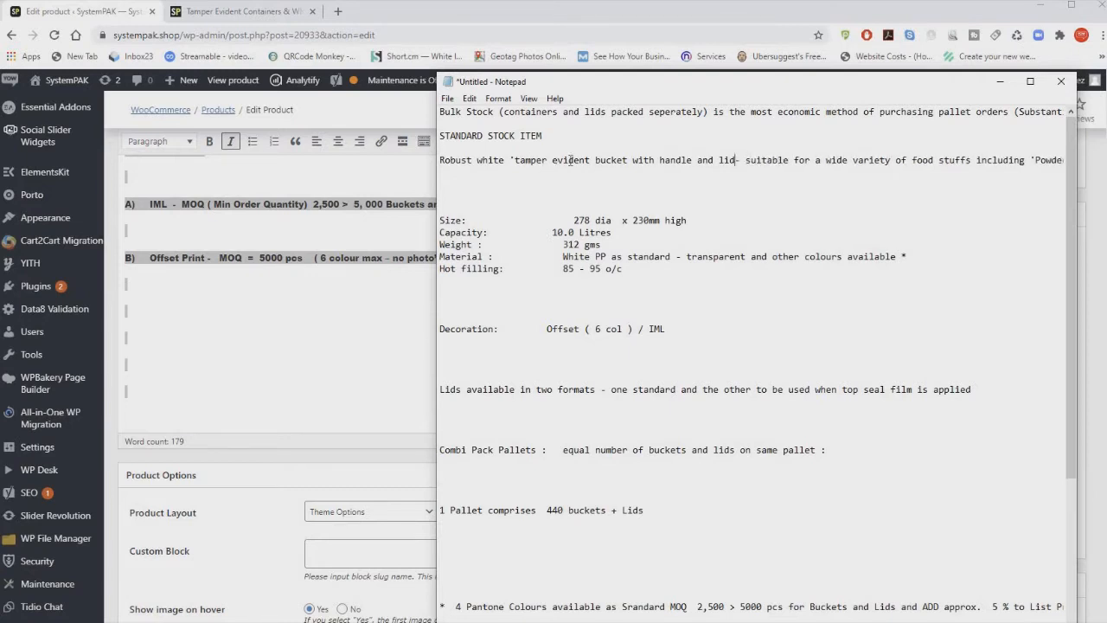
type(".")
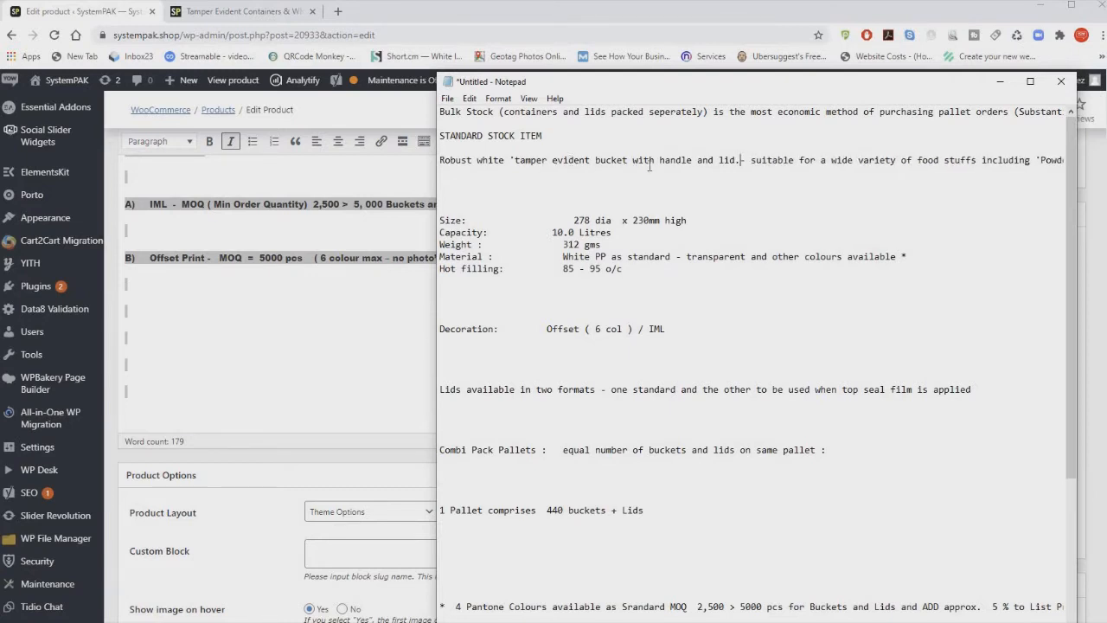
left_click(756, 161)
key("BackSpace")
key("BackSpace")
key("BackSpace")
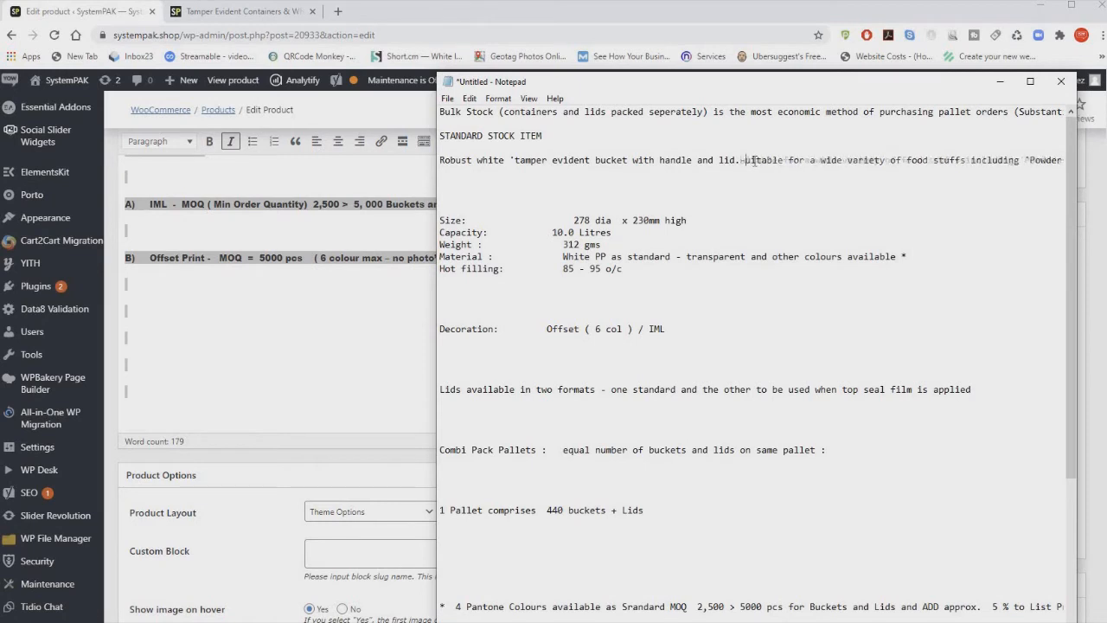
type("S")
left_click(747, 161)
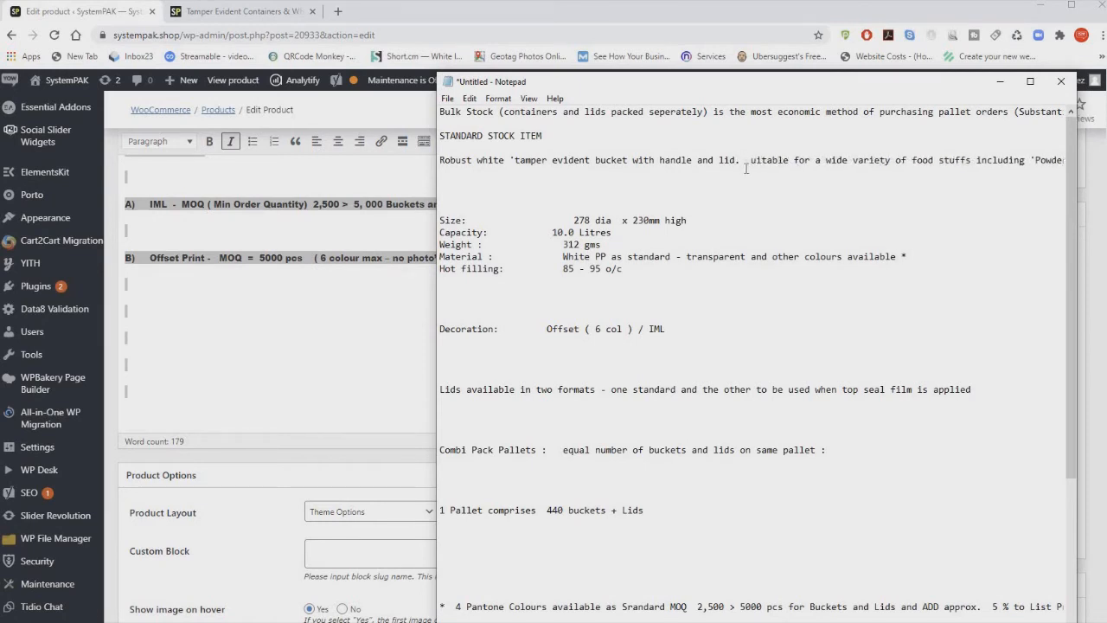
Step: Remove the quote mark before tamper and the blank lines above the Size line
left_click(516, 162)
key("BackSpace")
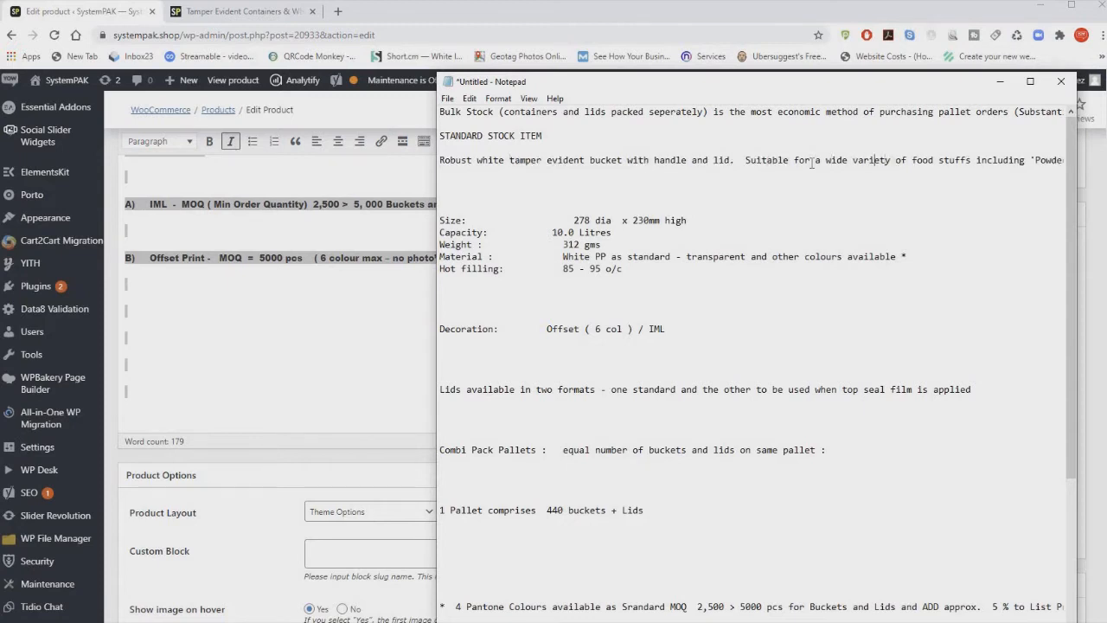
key("Right")
key("Right")
key("Right")
key("Right")
key("Right")
key("Right")
key("Right")
key("Right")
key("Right")
key("Right")
key("Right")
key("Right")
key("Right")
key("Right")
key("Right")
key("Right")
key("Right")
key("Right")
key("Right")
key("Right")
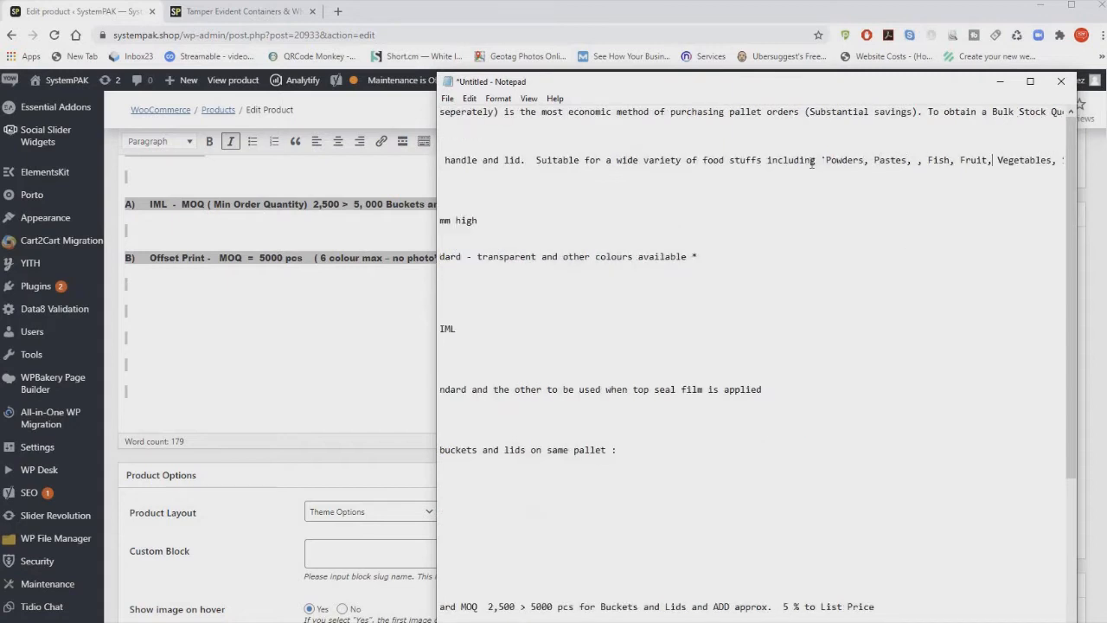
key("Right")
key("Right")
key("Right")
key("Right")
key("Right")
key("Right")
key("Right")
key("Right")
key("Right")
key("Right")
key("Right")
key("Right")
key("Right")
key("Right")
key("Right")
key("Right")
key("Right")
key("Right")
key("Right")
key("Right")
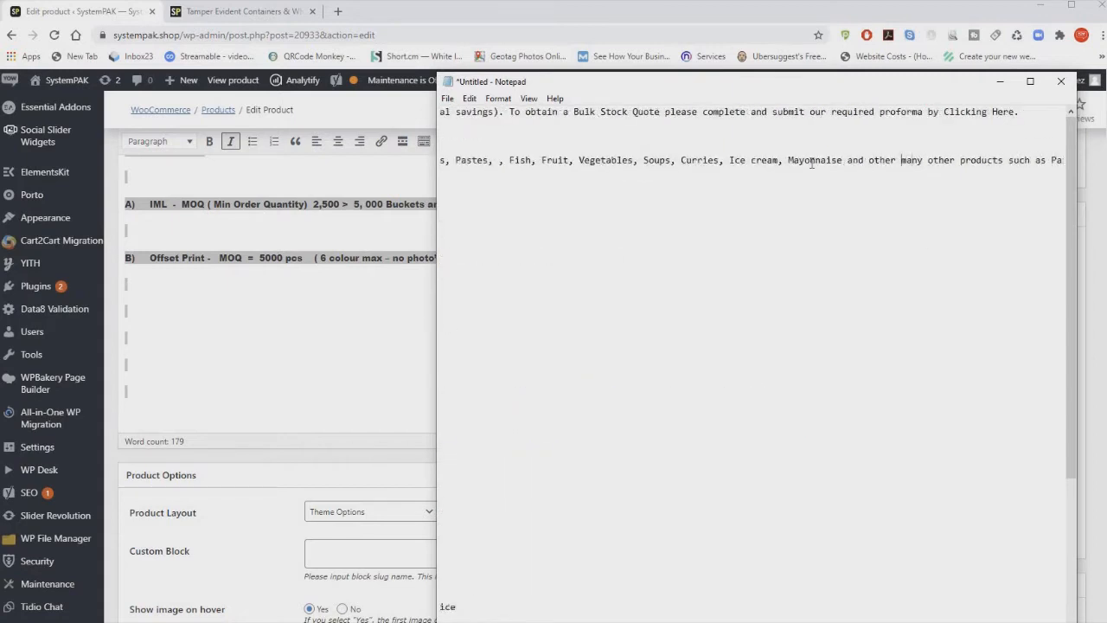
key("Right")
key("Right")
key("Right")
key("Right")
key("Right")
key("Right")
key("Right")
key("Right")
key("Right")
key("Right")
key("Right")
key("Right")
key("Right")
key("Right")
key("Right")
key("Right")
key("Right")
key("Right")
key("Right")
key("Right")
key("Right")
key("Right")
key("Right")
key("Right")
key("Right")
key("Right")
key("Right")
key("Right")
key("Right")
key("Right")
key("Right")
key("Right")
key("Right")
key("Right")
key("Right")
key("Right")
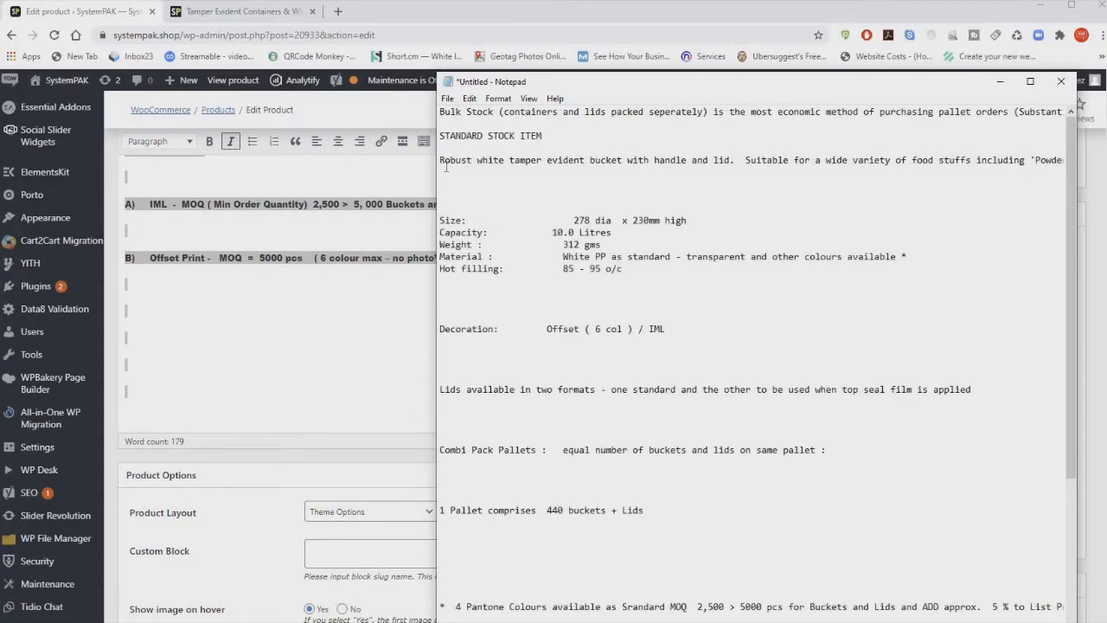
key("Delete")
key("Delete")
key("Delete")
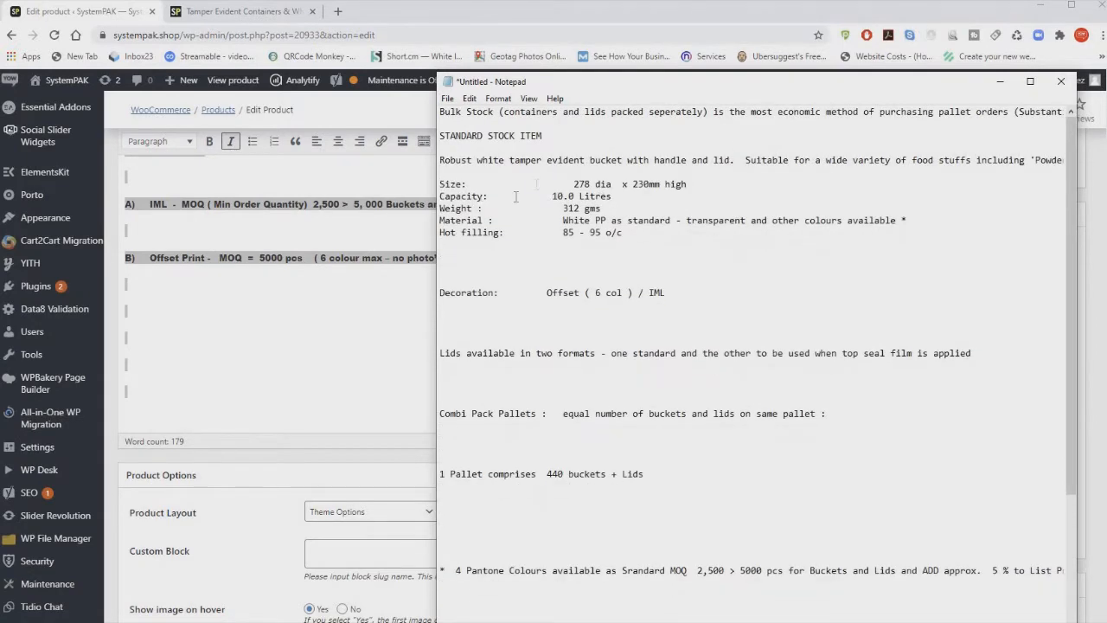
Step: Line up the Size, Capacity, Weight and Material values by removing and adding spaces
left_click_drag(574, 184, 503, 233)
key("Delete")
key("Delete")
key("Delete")
key("Delete")
key("Delete")
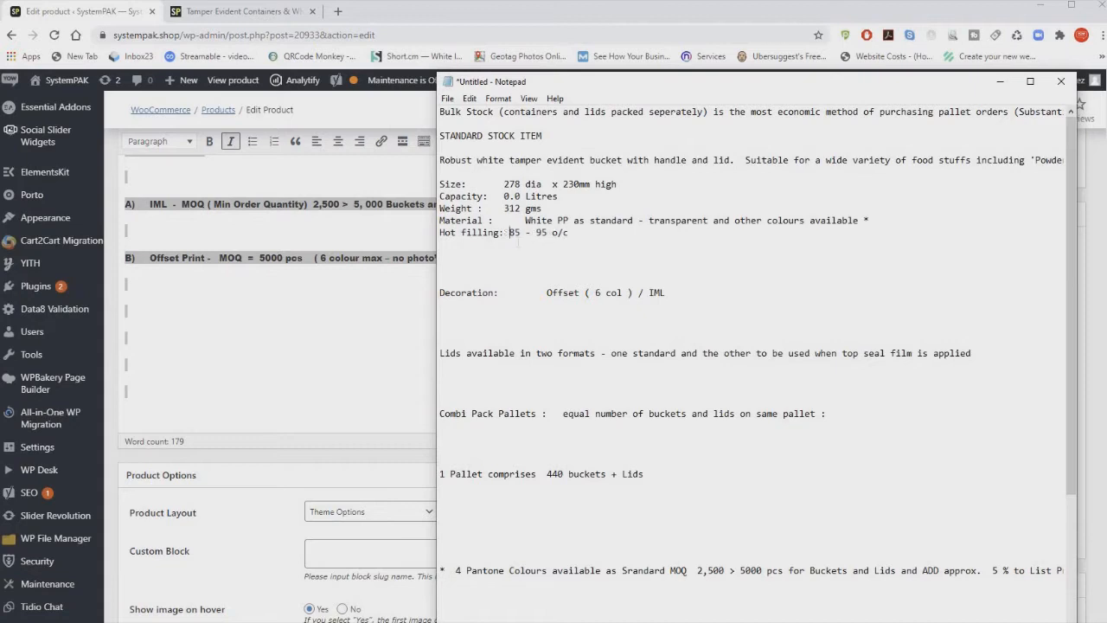
left_click(524, 220)
key("BackSpace")
key("BackSpace")
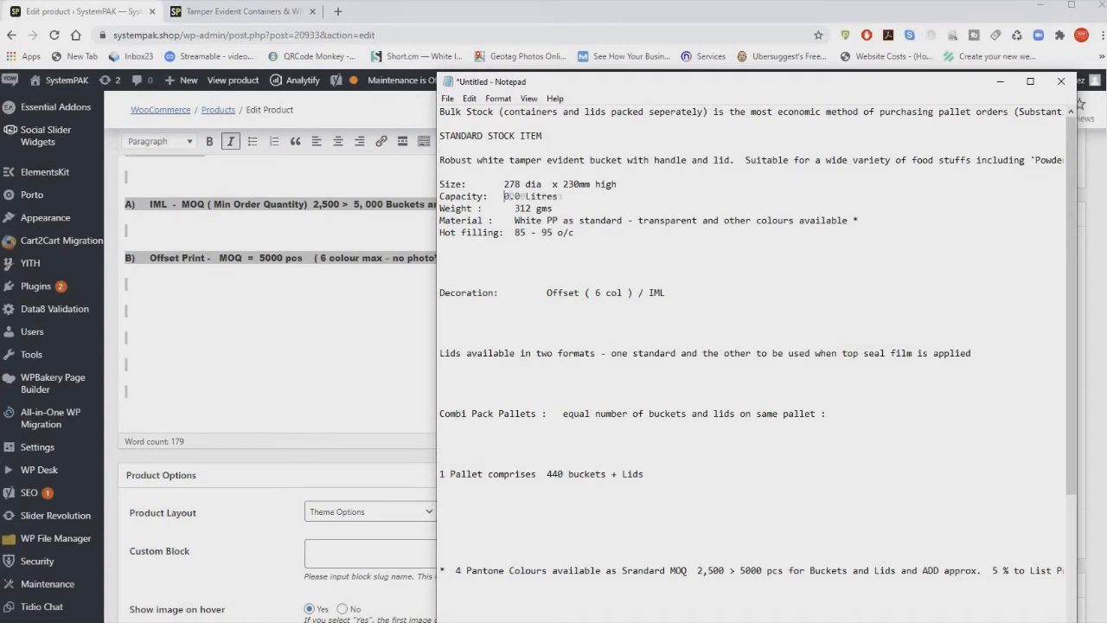
left_click(506, 185)
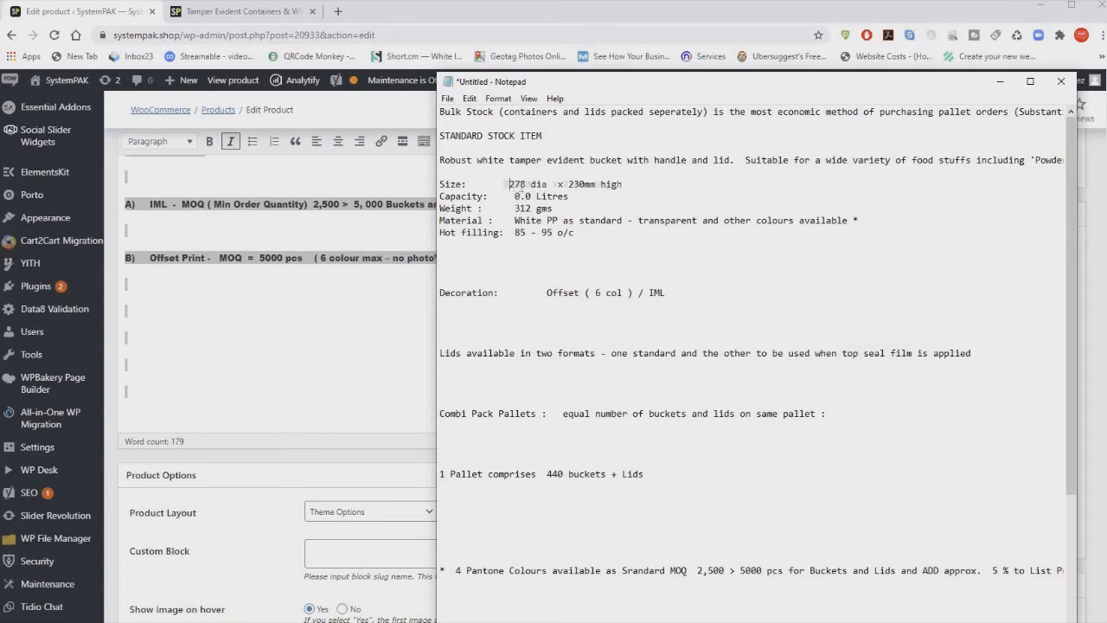
left_click(564, 186)
key("BackSpace")
left_click(478, 209)
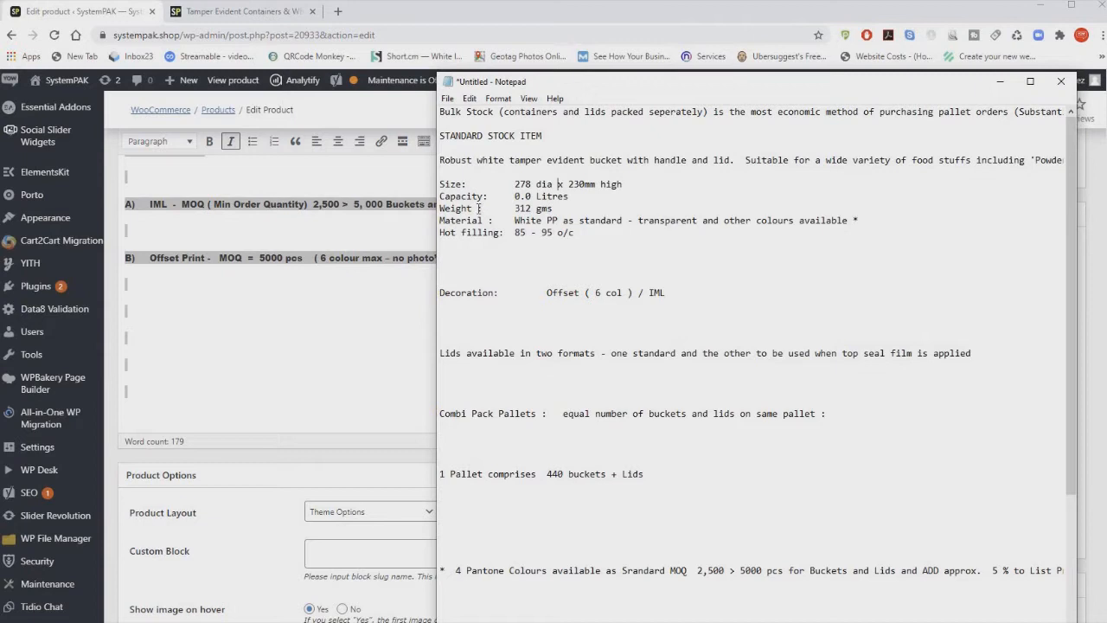
key("BackSpace")
left_click(489, 222)
key("BackSpace")
left_click(510, 220)
left_click(510, 209)
Step: Align Offset on the Decoration line and remove blank lines around Decoration, Lids, 1 Pallet and Pantone
key("Delete")
key("Delete")
key("Delete")
left_click_drag(544, 260, 516, 260)
key("Delete")
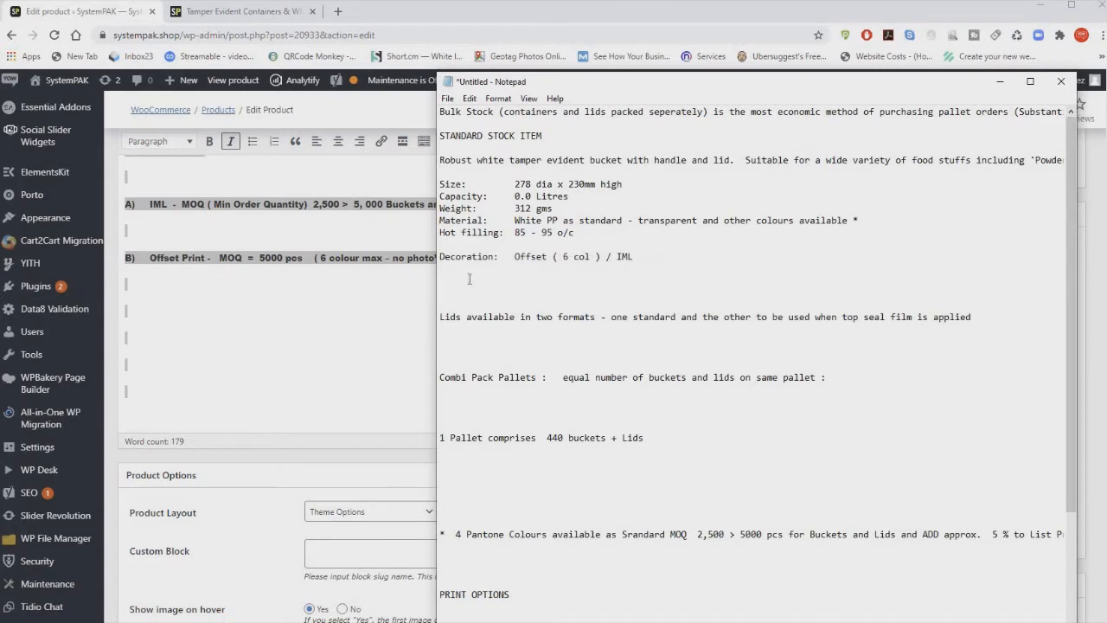
key("Delete")
key("Delete")
key("Delete")
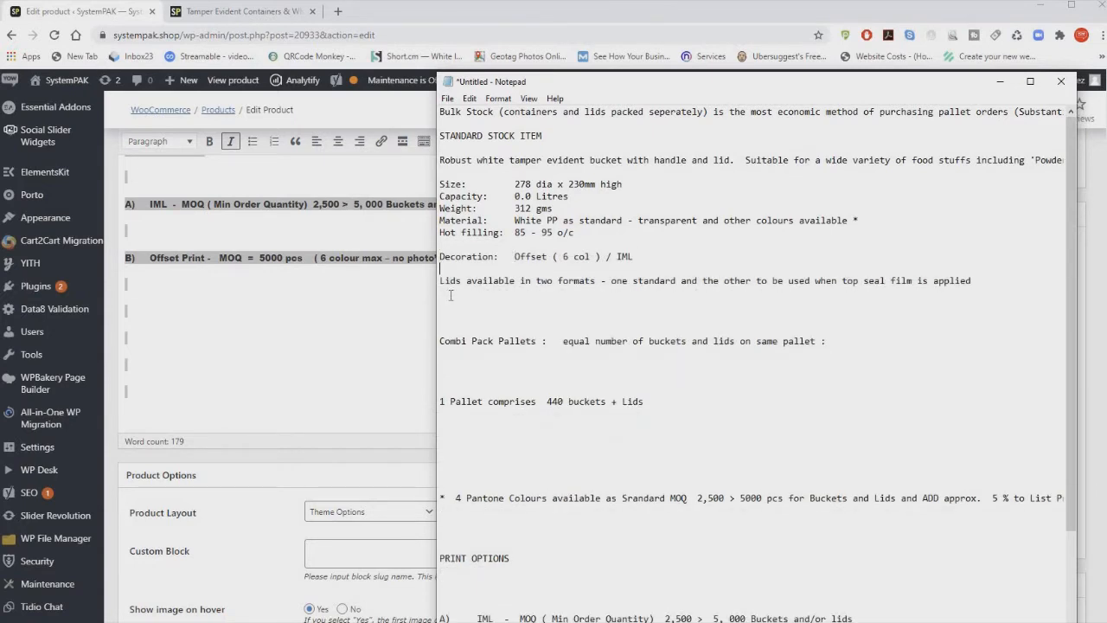
key("Delete")
key("Delete")
key("Delete")
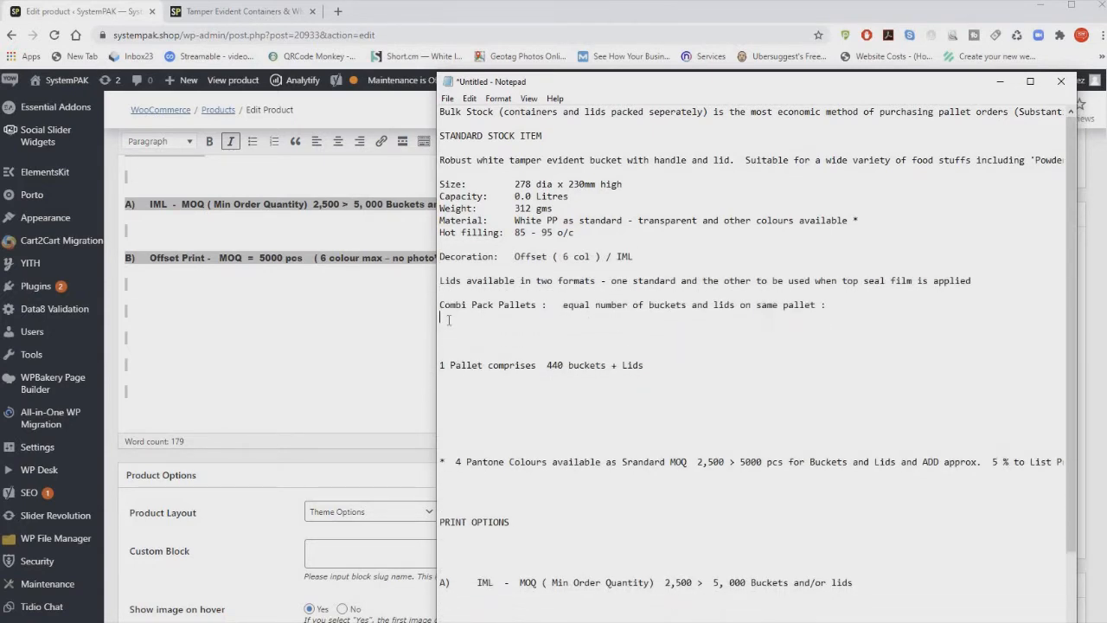
key("Delete")
key("Delete")
key("Delete")
left_click(444, 343)
key("Delete")
key("Delete")
key("Delete")
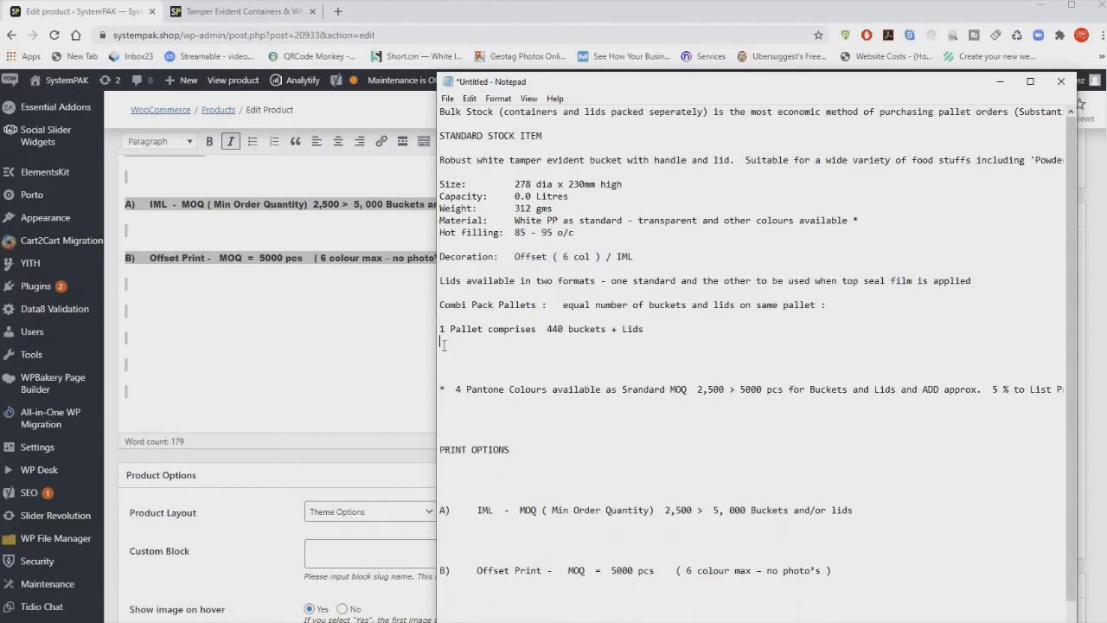
key("Delete")
key("Delete")
key("Delete")
Step: Remove the blank lines above PRINT OPTIONS and between print lines A) and B)
key("Delete")
key("Delete")
key("Delete")
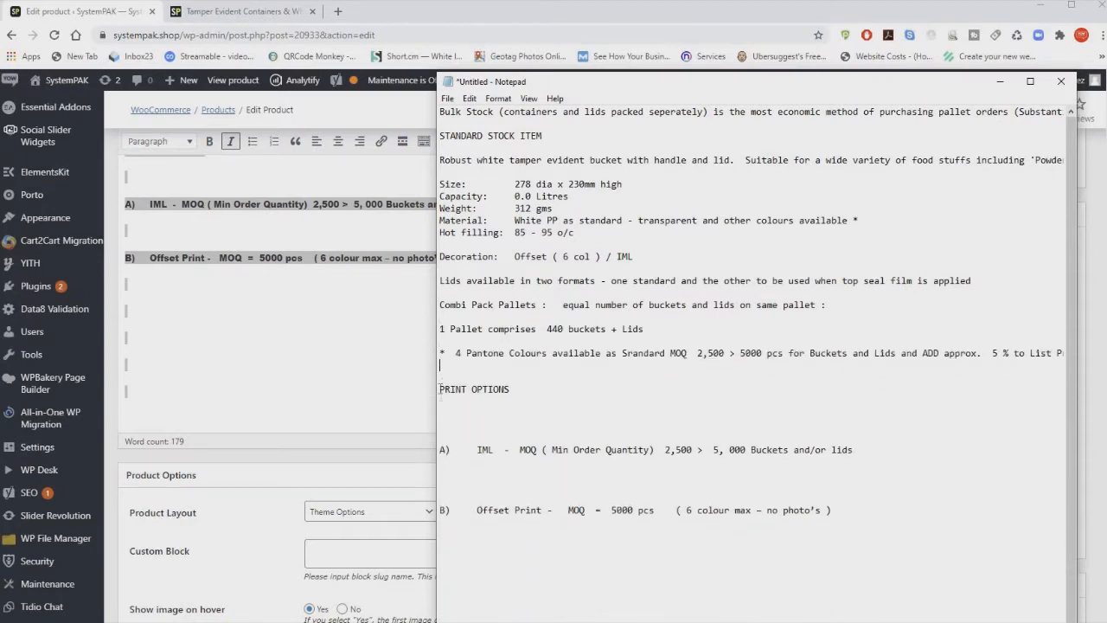
left_click(444, 391)
key("Delete")
key("Delete")
key("Delete")
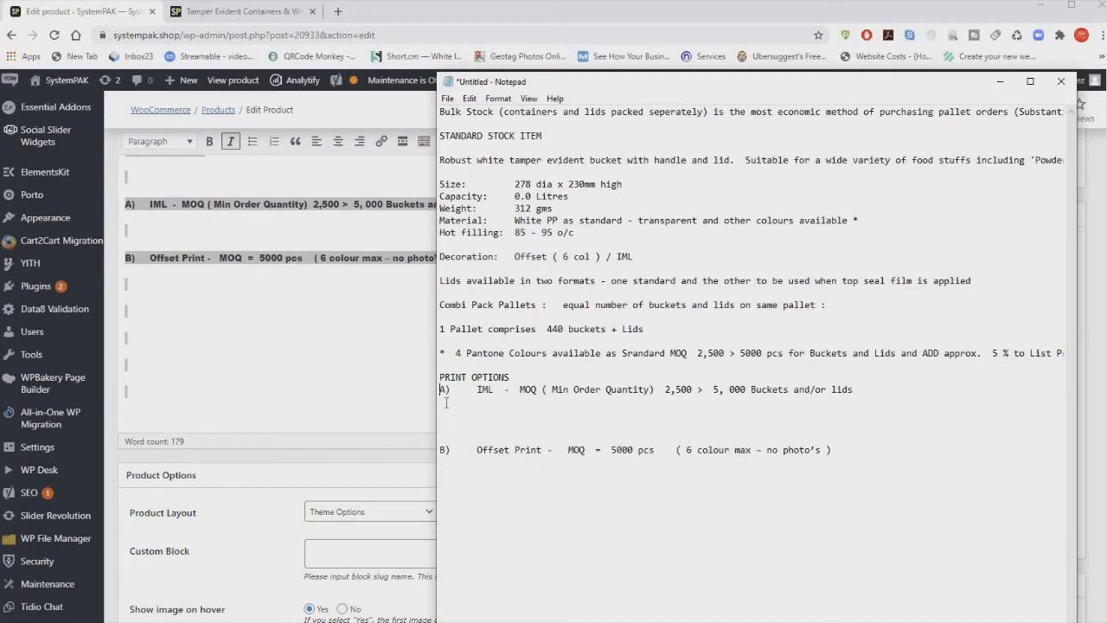
left_click(444, 421)
key("Delete")
key("BackSpace")
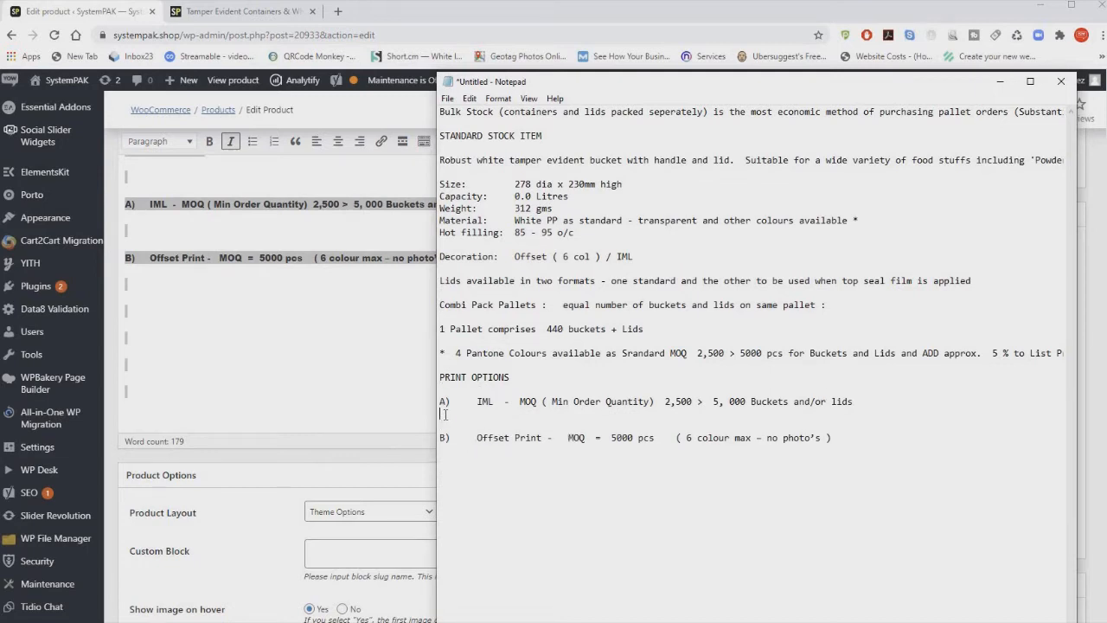
key("Delete")
key("Delete")
left_click(477, 402)
Step: Remove extra spaces before IML and MOQ, around the dash, and inside the brackets on lines A) and B)
left_click_drag(461, 404, 456, 419)
key("Delete")
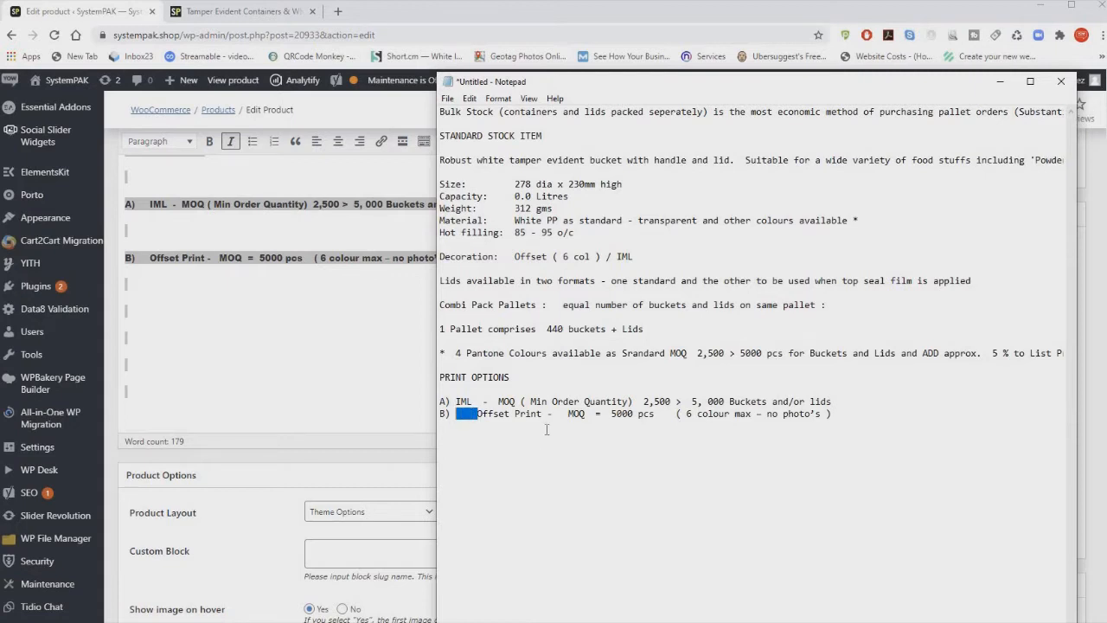
key("Delete")
left_click(546, 416)
key("BackSpace")
key("BackSpace")
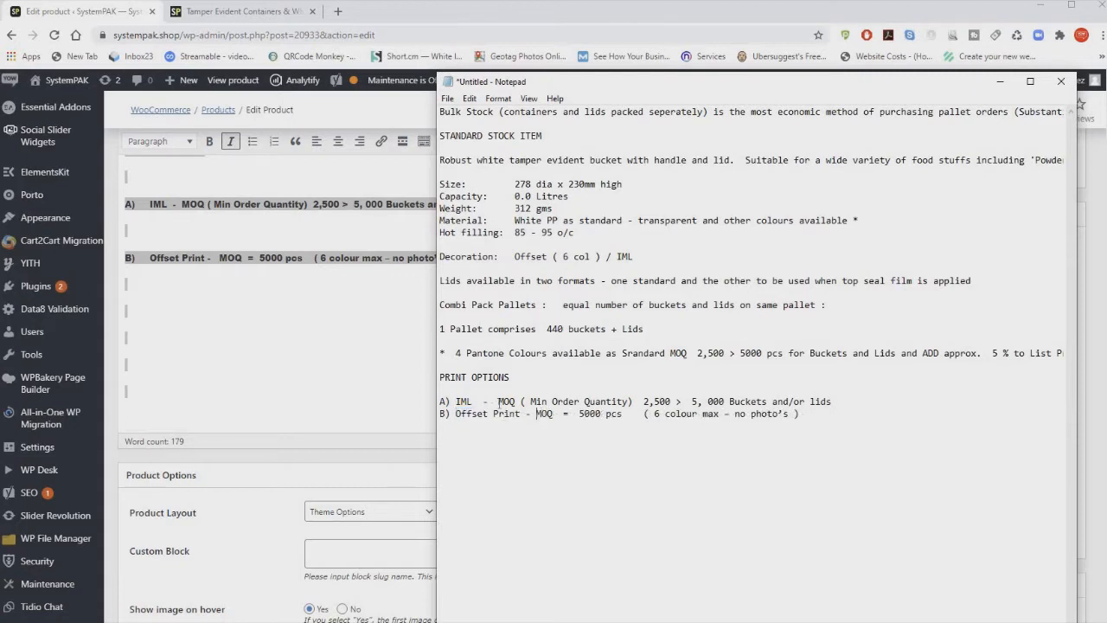
left_click(484, 401)
key("BackSpace")
left_click(494, 402)
key("BackSpace")
left_click(520, 404)
key("BackSpace")
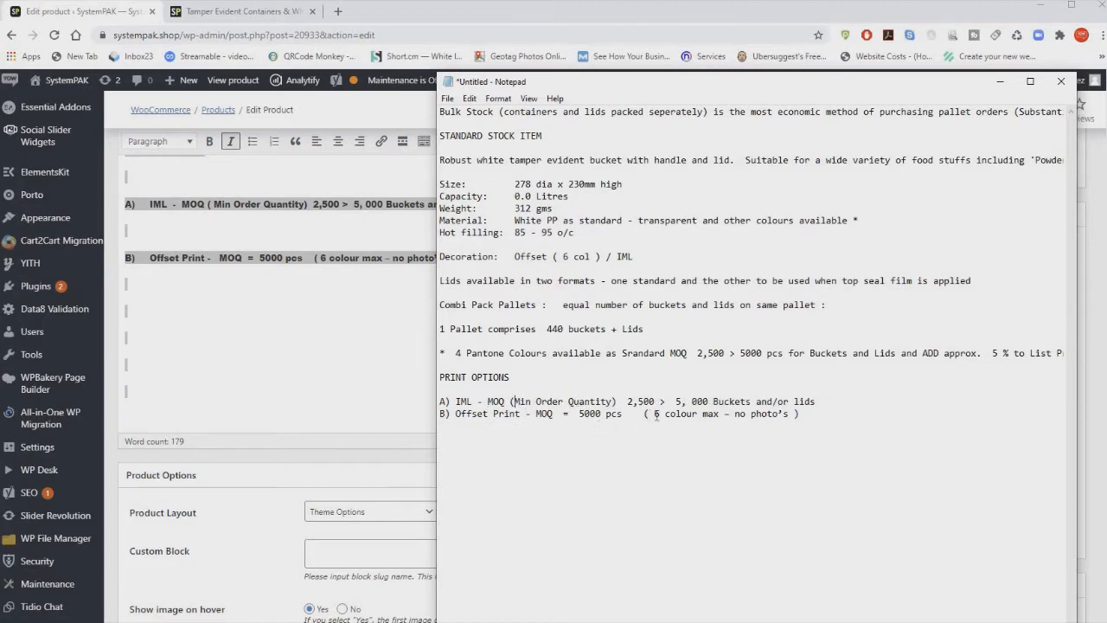
left_click(656, 415)
key("BackSpace")
Step: Join 5,000 and tidy spacing around 2,500, 5000, the equals sign, (6 colour and closing bracket
left_click(687, 401)
key("BackSpace")
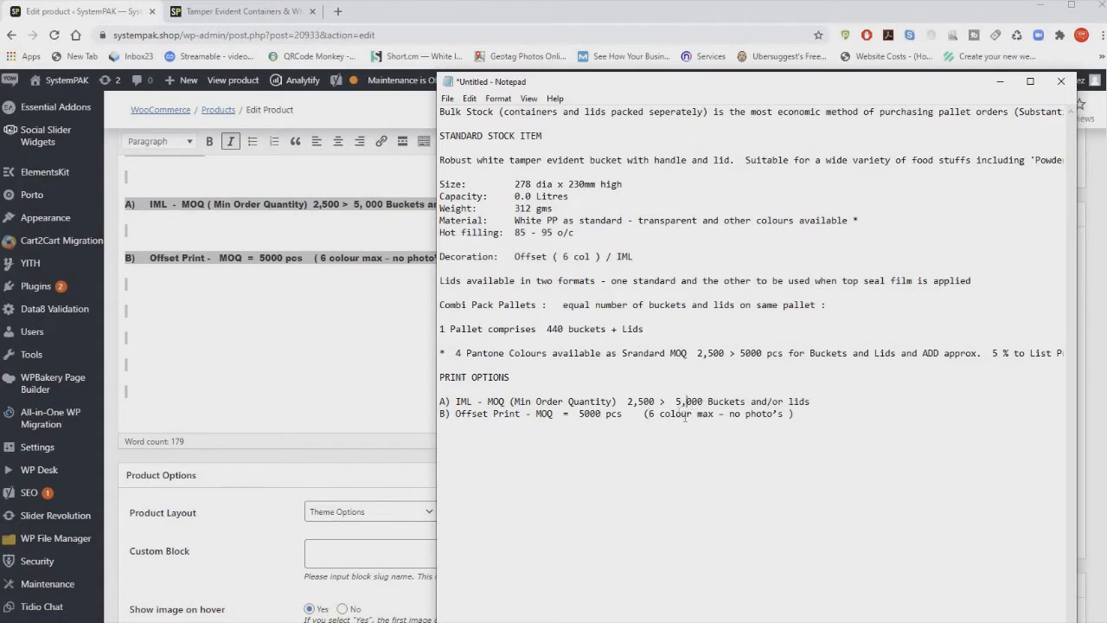
left_click(642, 413)
key("BackSpace")
key("BackSpace")
key("BackSpace")
left_click(627, 402)
key("BackSpace")
left_click(579, 414)
key("BackSpace")
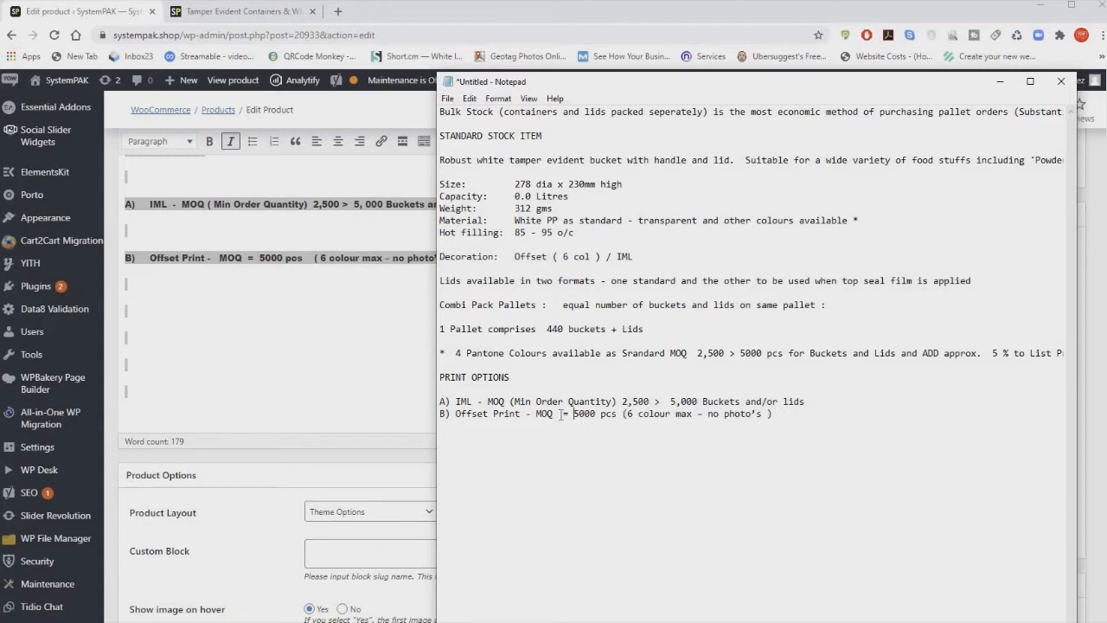
left_click(561, 414)
key("BackSpace")
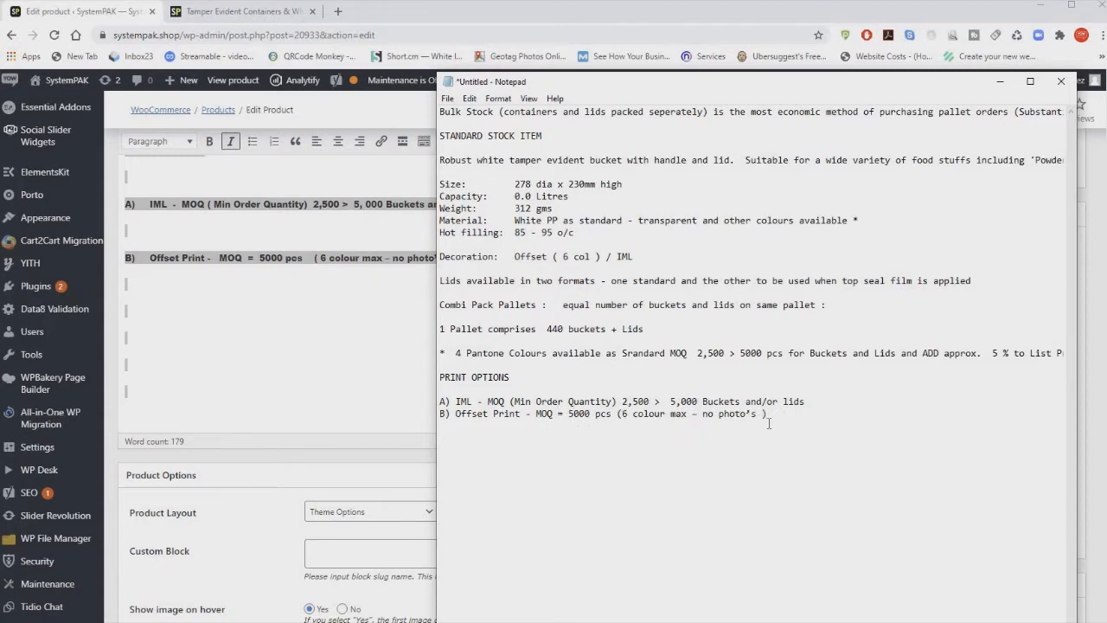
left_click(761, 428)
key("BackSpace")
left_click(669, 401)
key("BackSpace")
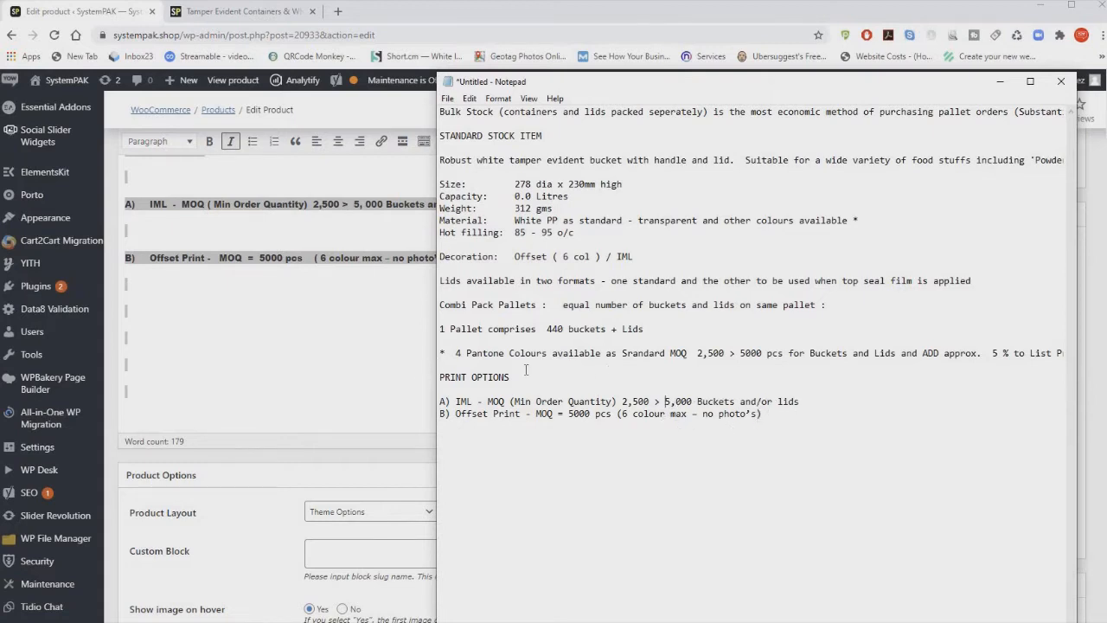
Step: Remove extra spaces on the Pantone line so the values read 4 and 5%
left_click(456, 354)
key("BackSpace")
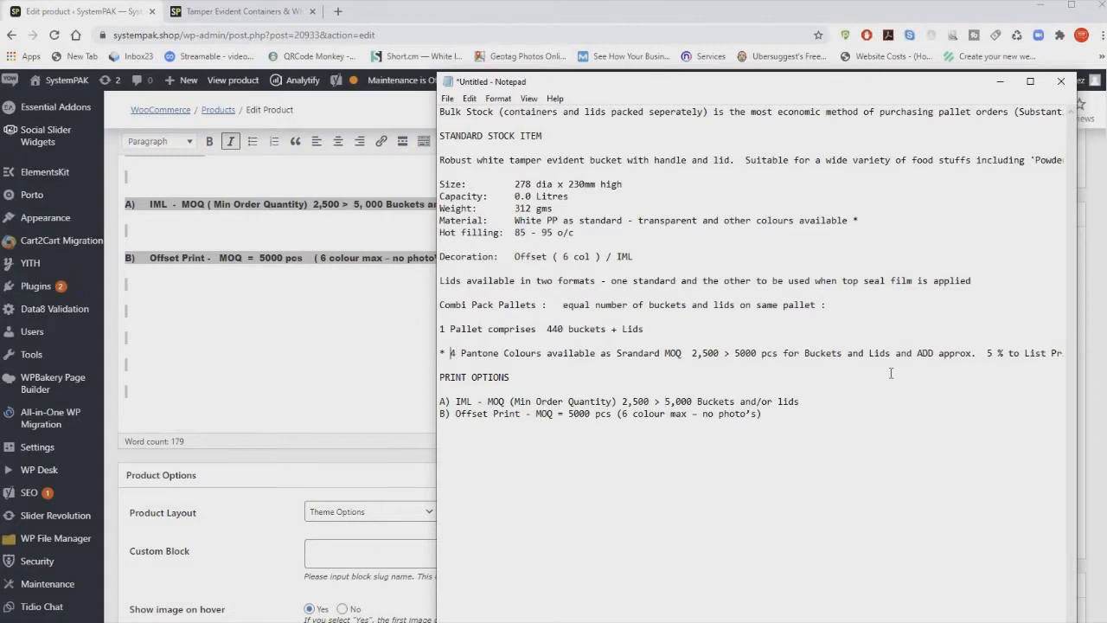
left_click(986, 353)
key("BackSpace")
left_click(993, 353)
key("BackSpace")
key("Right")
key("Right")
key("Right")
key("Right")
key("Right")
key("Right")
key("Right")
key("Right")
key("Right")
key("Right")
key("Right")
key("Right")
key("Right")
key("Right")
key("Right")
key("Right")
key("Right")
key("Right")
key("Right")
key("Right")
Step: Tidy spacing before 440 and on the Combi Pack Pallets line, and make Decoration read Offset (6 col)
left_click(546, 329)
key("BackSpace")
left_click(542, 304)
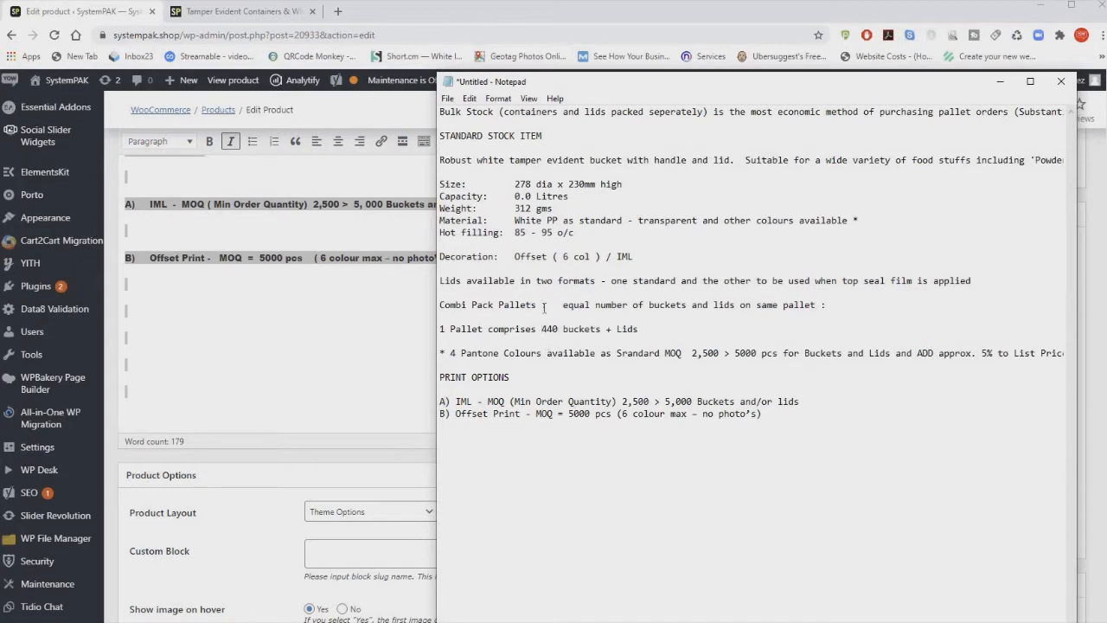
key("BackSpace")
left_click(558, 305)
key("BackSpace")
key("BackSpace")
left_click(806, 305)
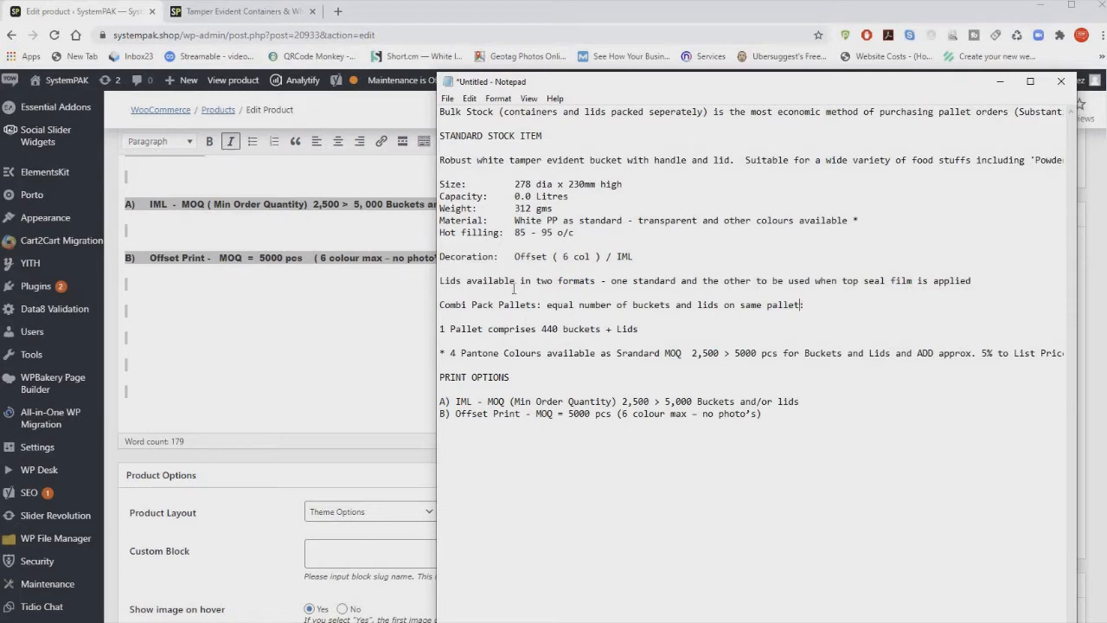
left_click(562, 257)
key("BackSpace")
left_click(594, 257)
key("BackSpace")
key("BackSpace")
Step: Select all the tidied Notepad text and return to the product editor
left_click_drag(762, 414, 427, 25)
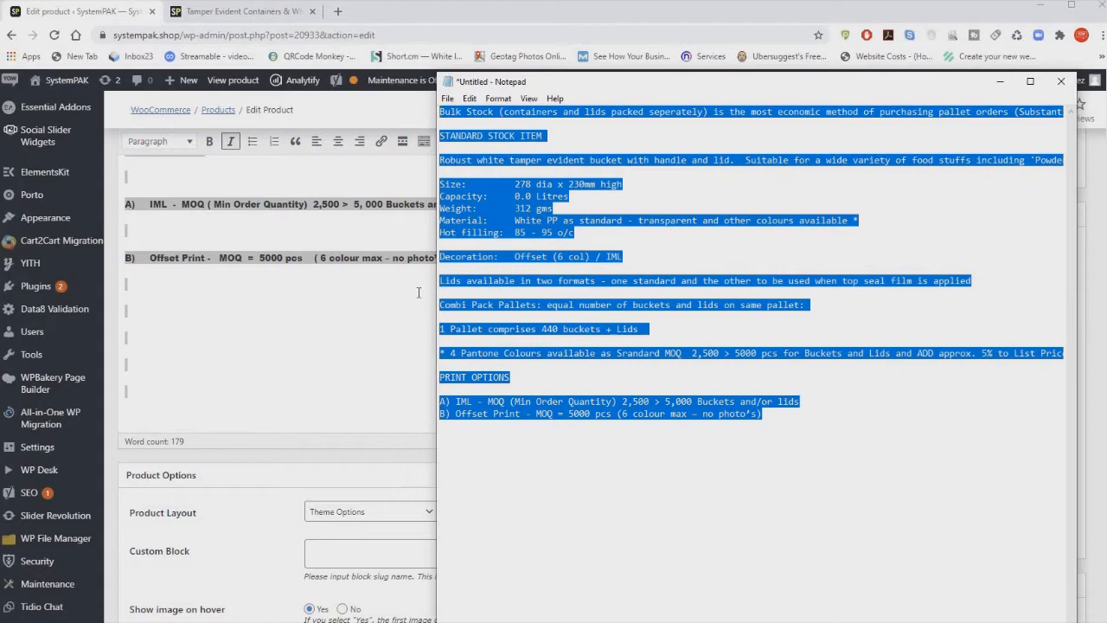
left_click(313, 311)
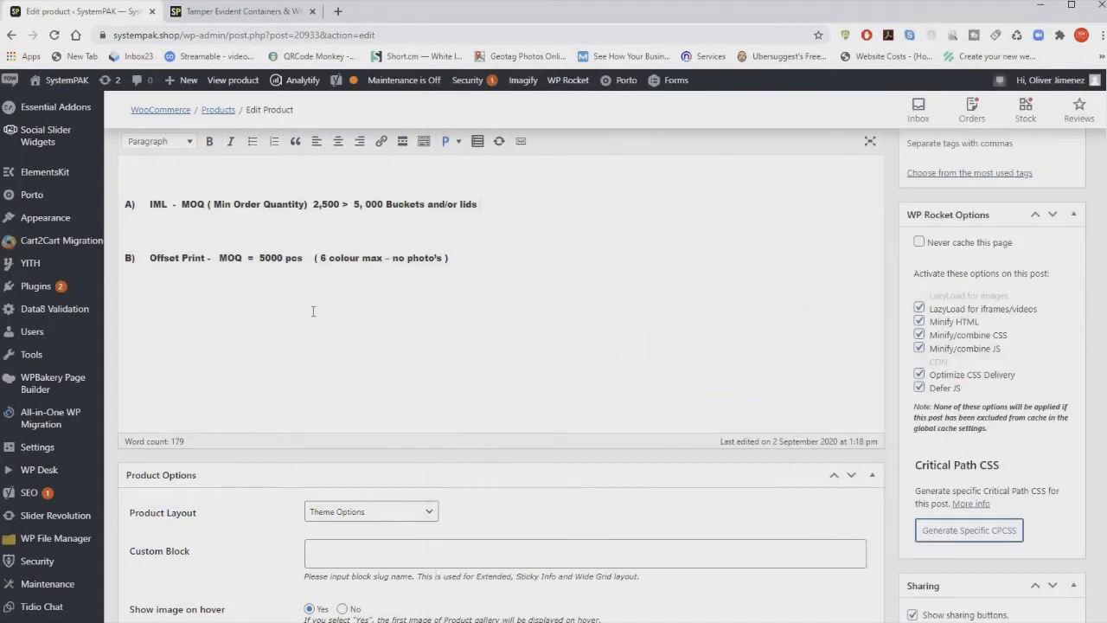
scroll(312, 311, "up", 15)
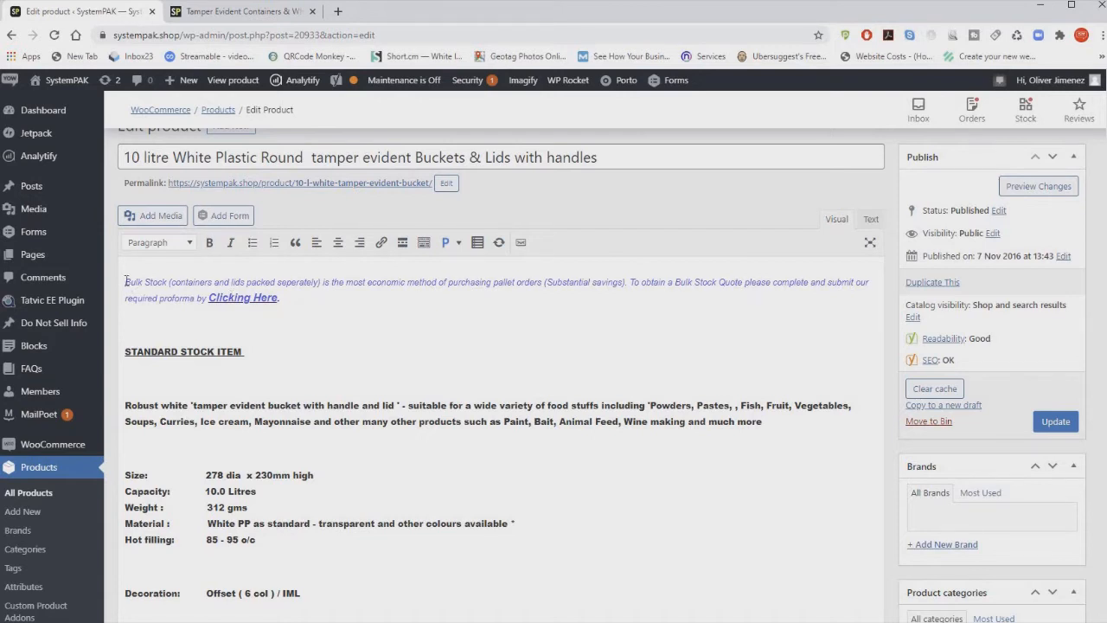
Step: In the Text view, replace the old HTML description with the clean text, then view it formatted in Visual
left_click(871, 220)
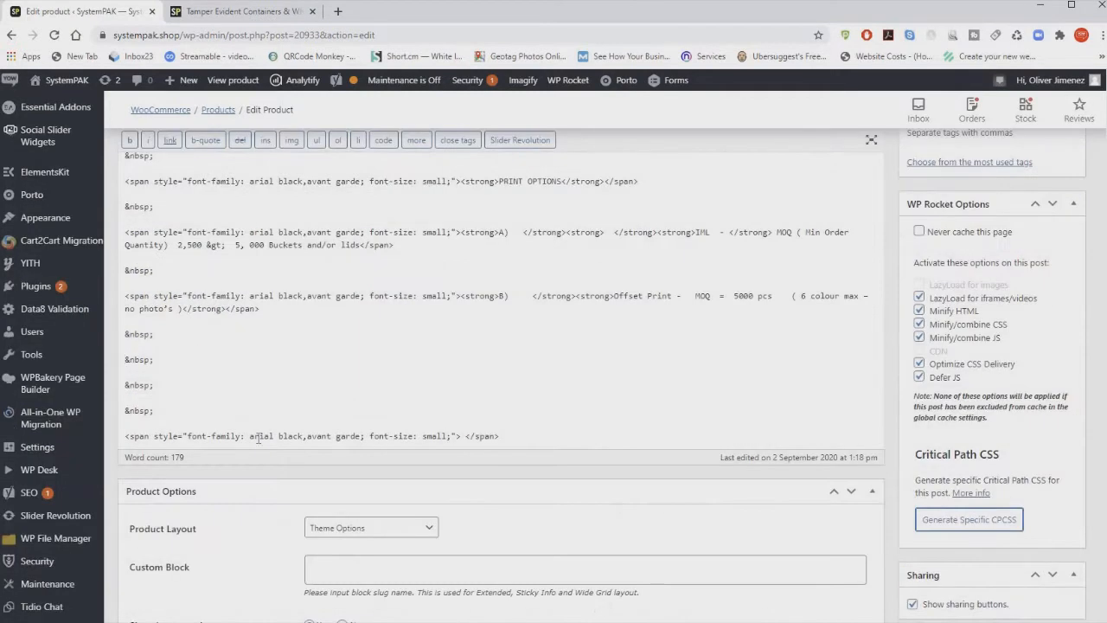
left_click(504, 435)
scroll(511, 420, "down", 1)
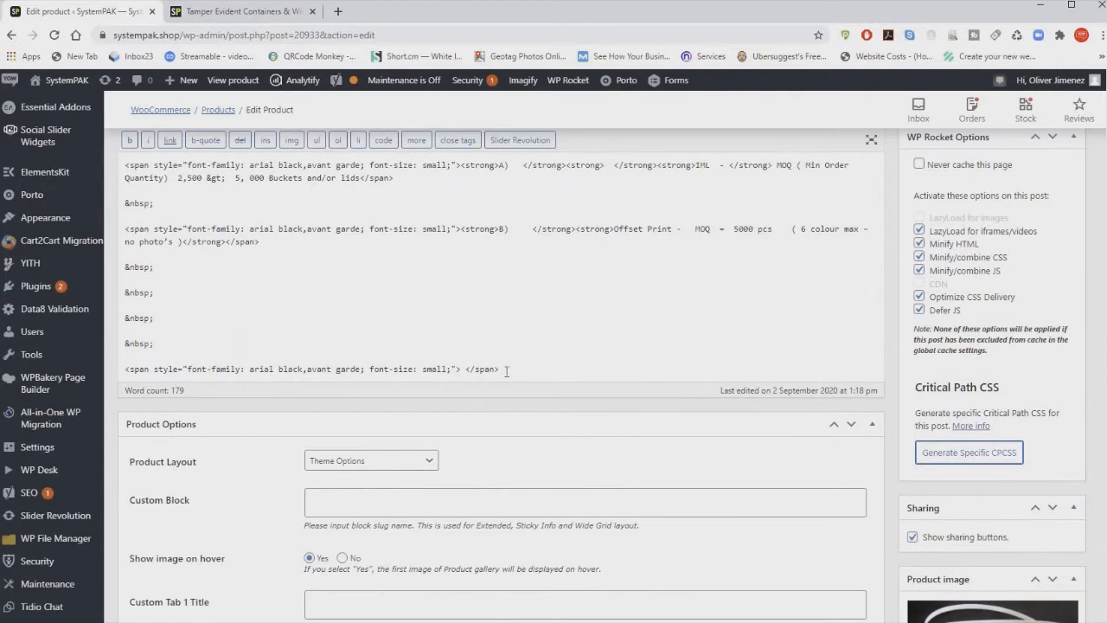
key("ctrl+a")
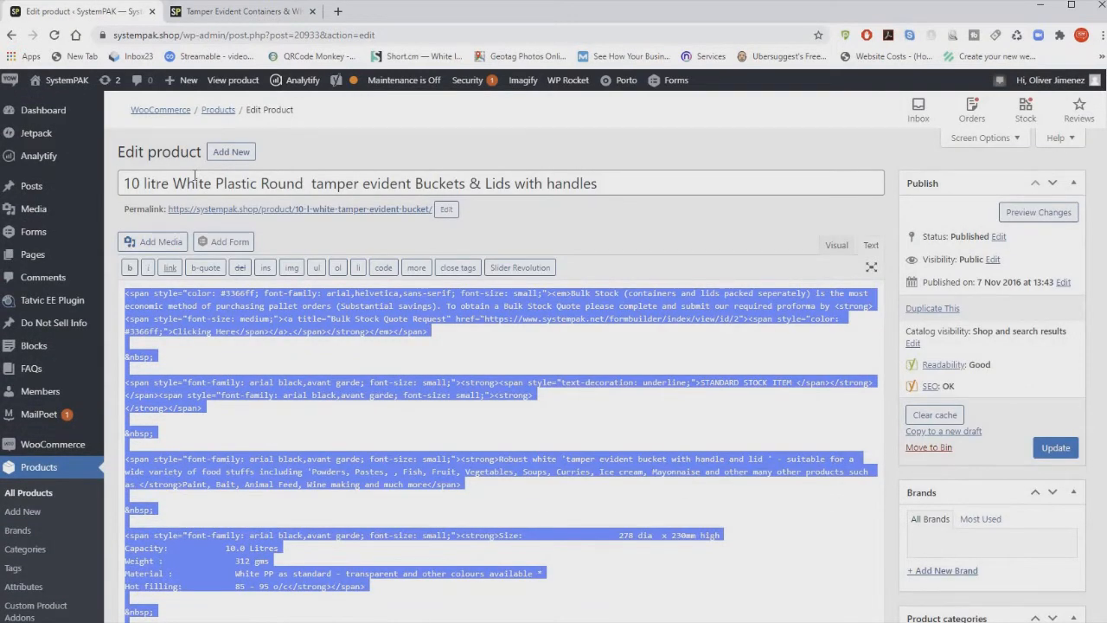
key("BackSpace")
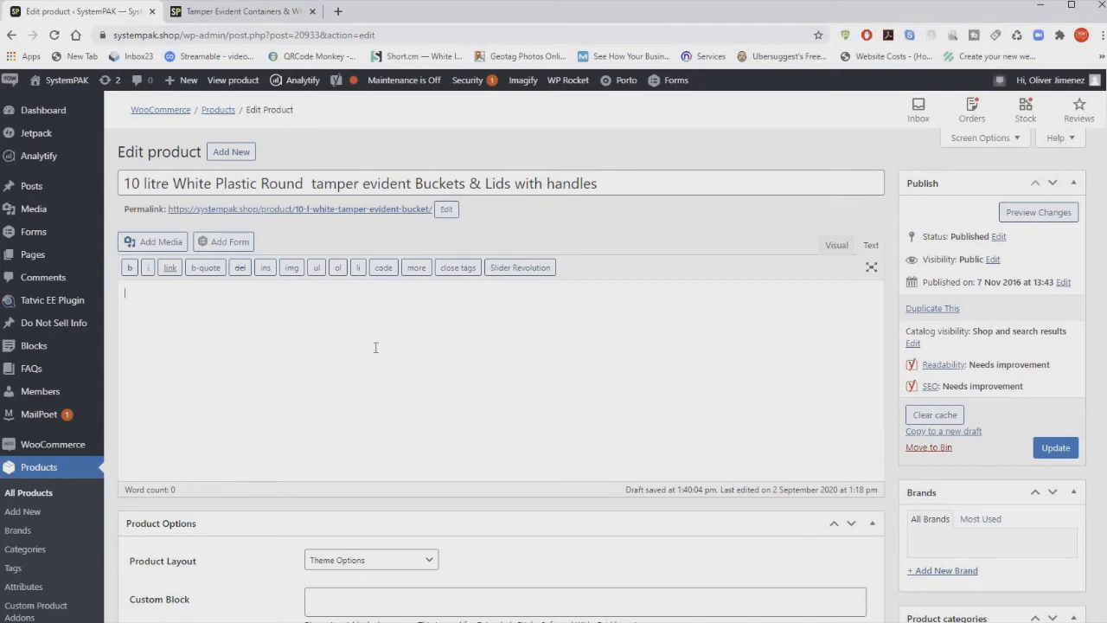
key("ctrl+v")
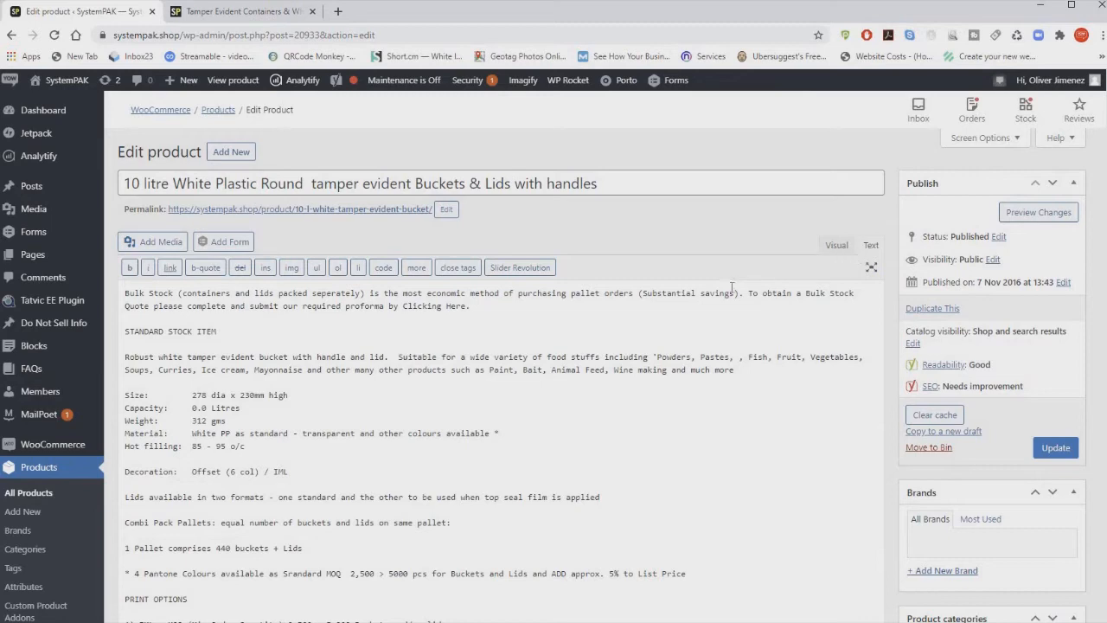
left_click(836, 246)
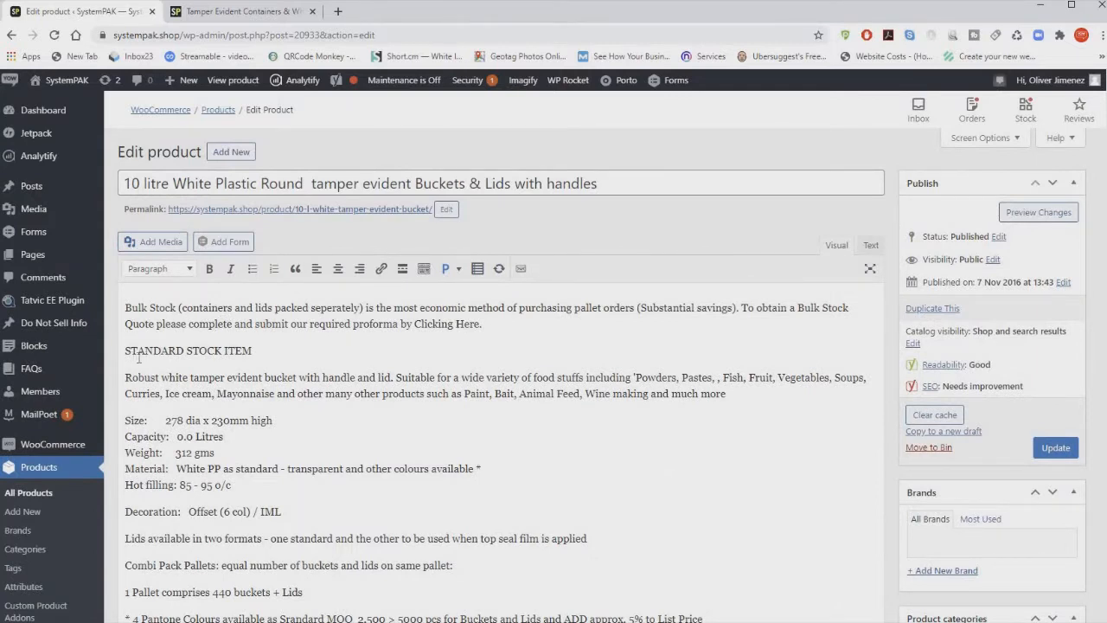
Step: Format the STANDARD STOCK ITEM line as Heading 3
left_click(254, 350)
left_click_drag(163, 353, 124, 356)
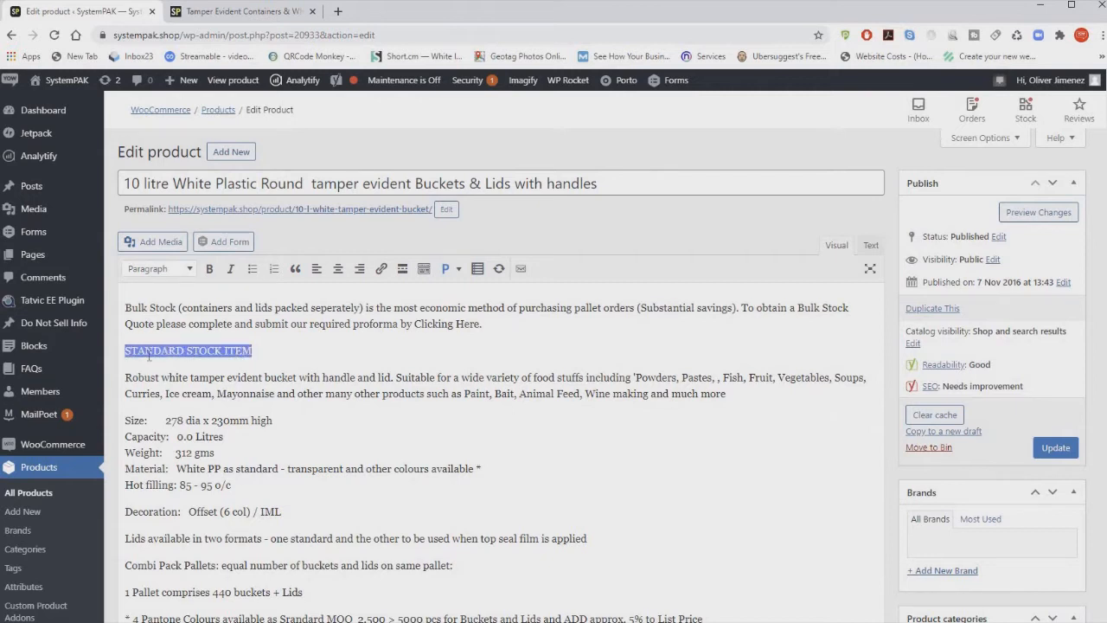
left_click(183, 268)
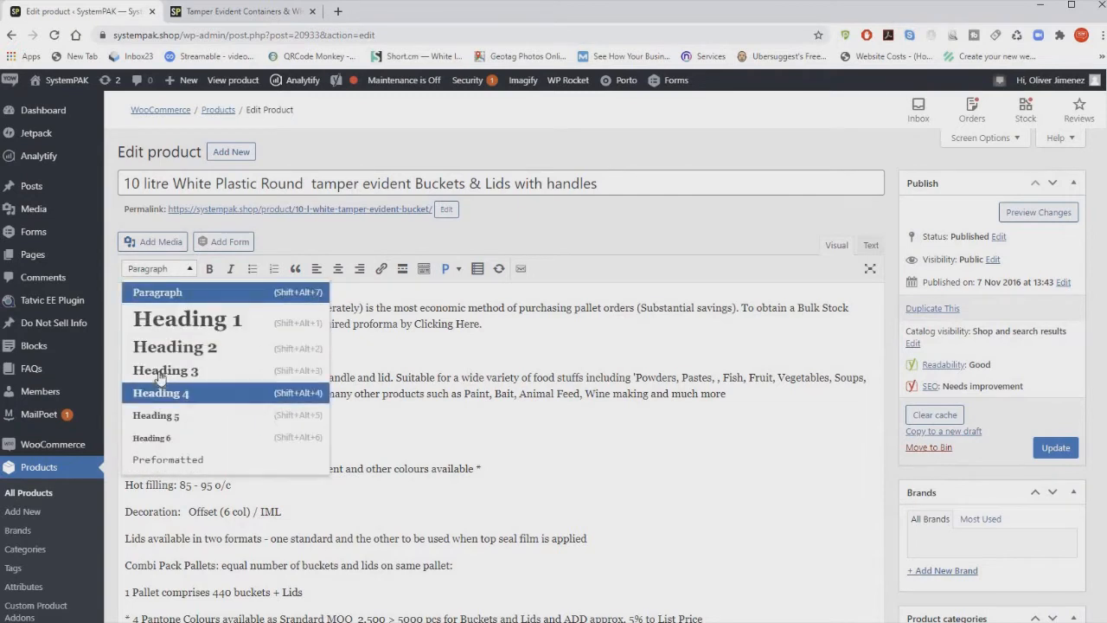
left_click(161, 373)
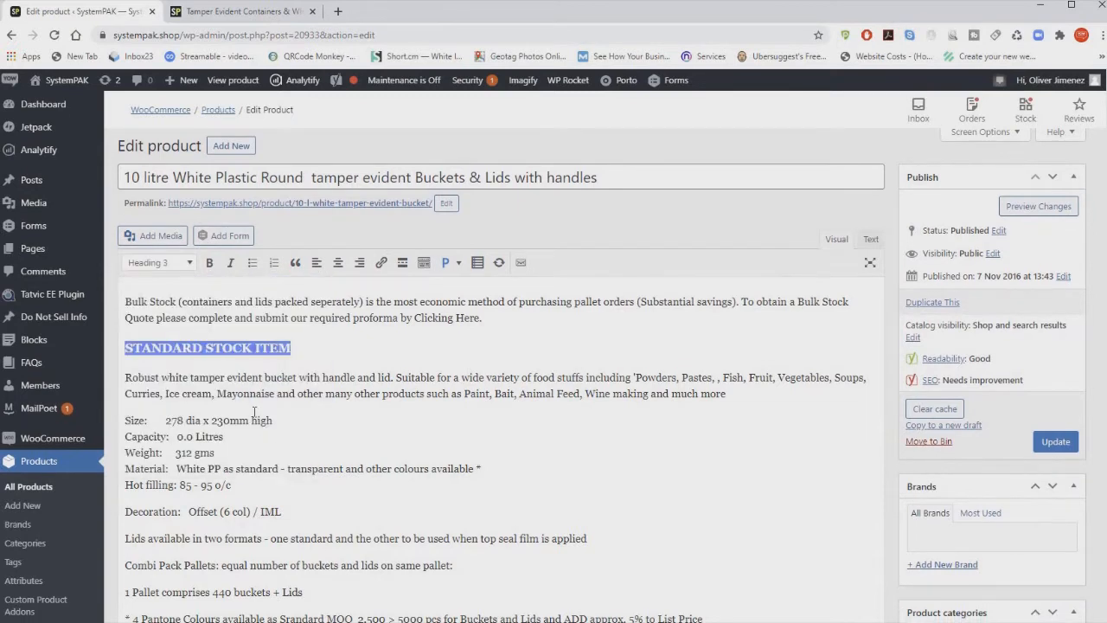
Step: Format the PRINT OPTIONS line as Heading 3 as well
scroll(253, 413, "down", 3)
left_click_drag(213, 511, 116, 514)
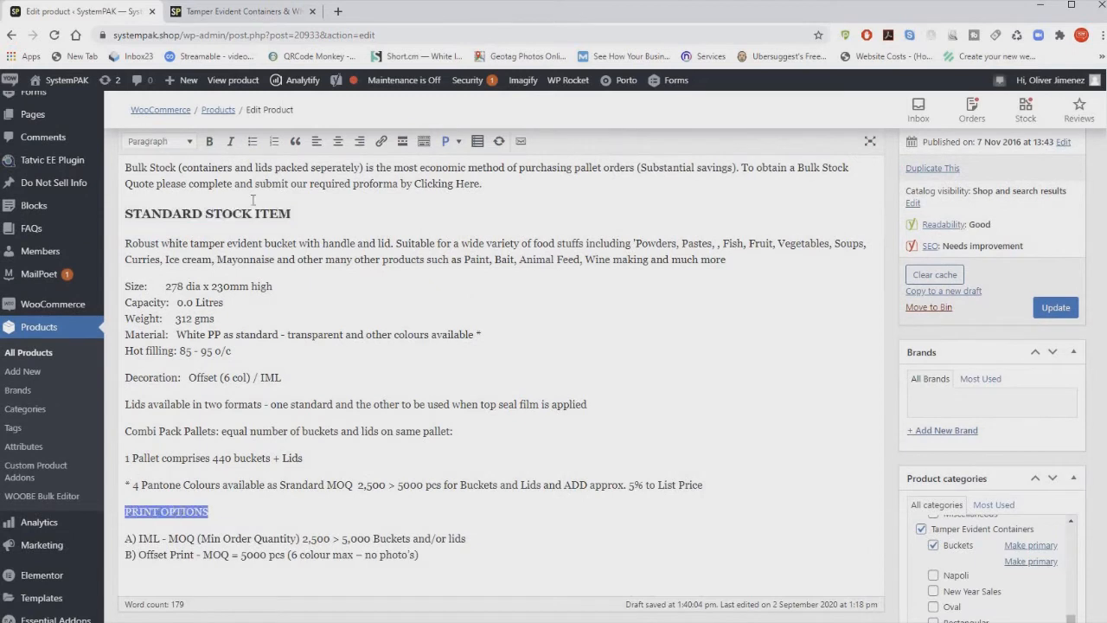
scroll(186, 209, "up", 2)
left_click(183, 197)
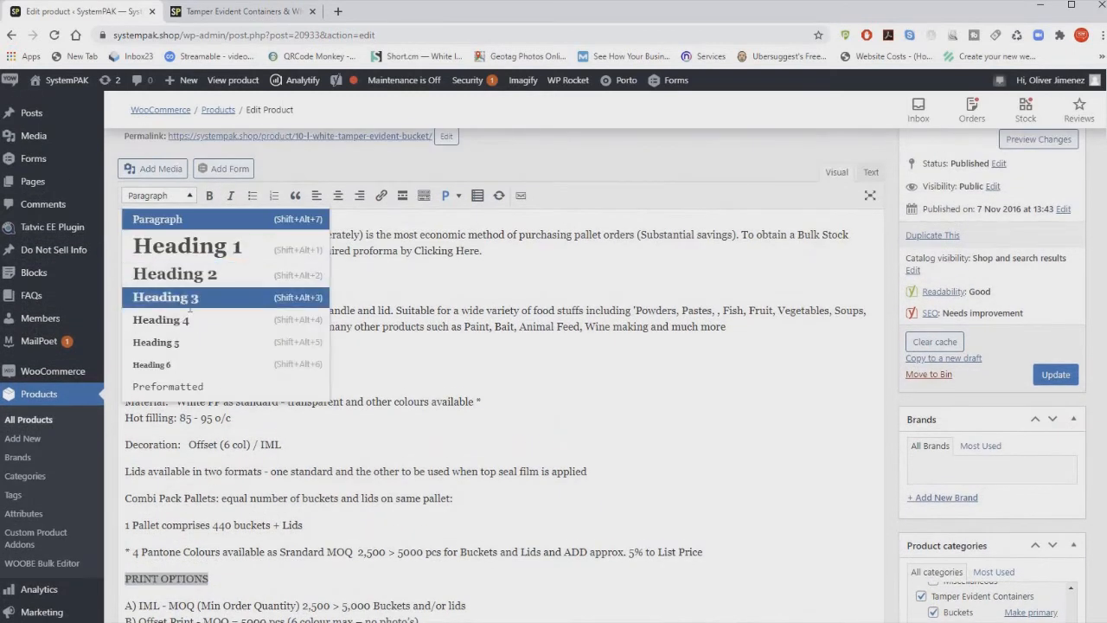
left_click(190, 301)
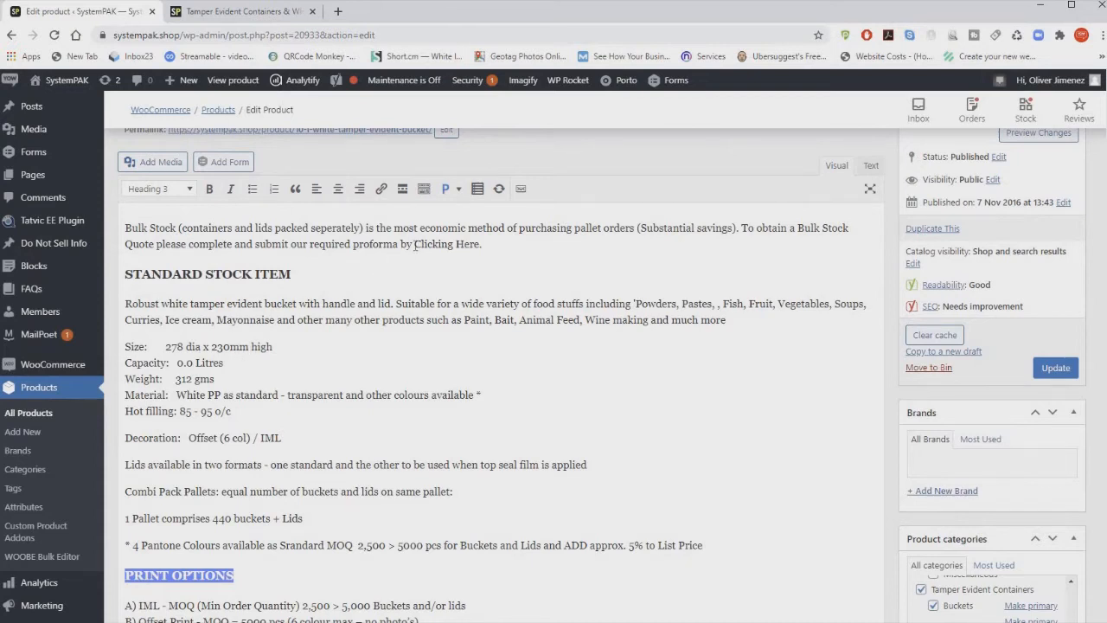
left_click_drag(415, 245, 481, 246)
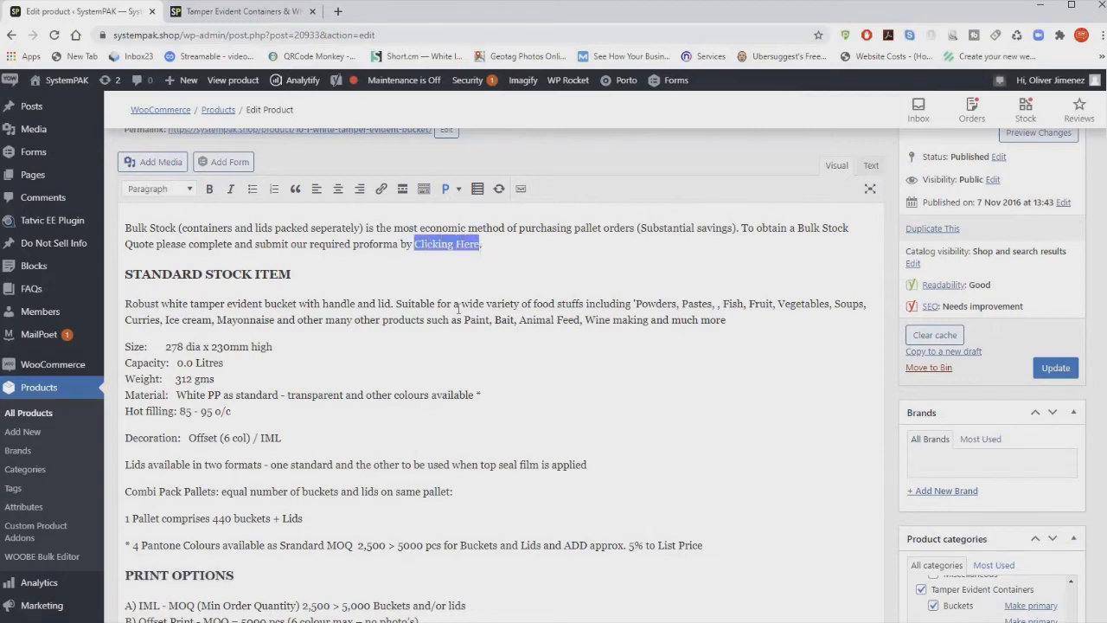
Step: Link 'Clicking Here' to the Bulk Order Quote Request page, found by searching 'bulk stock'
left_click(380, 190)
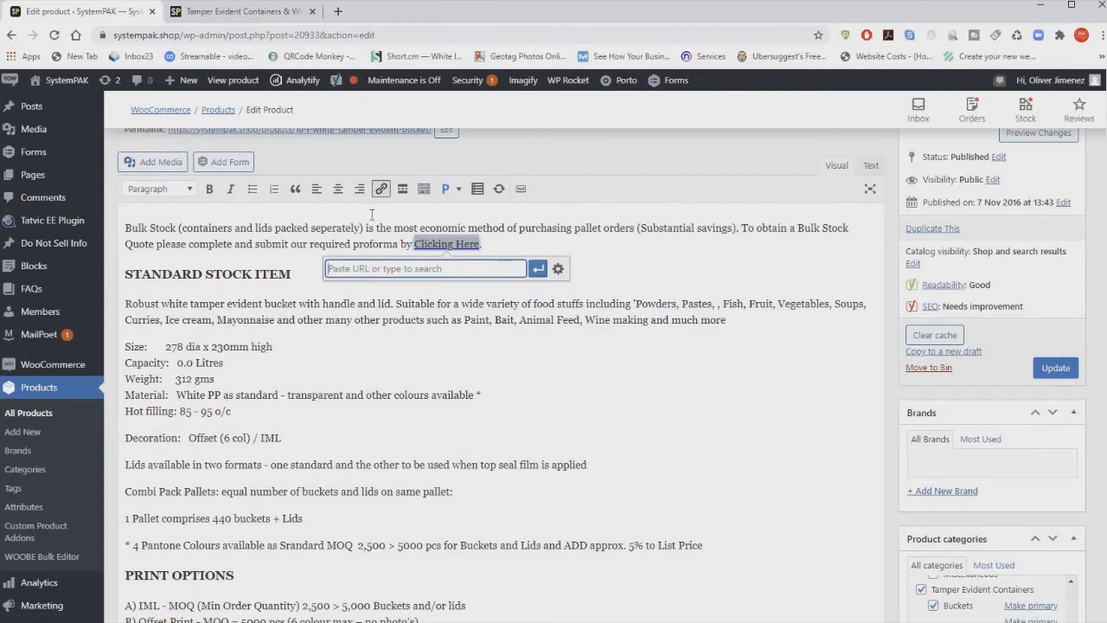
type("bui")
type("k st")
type("ock")
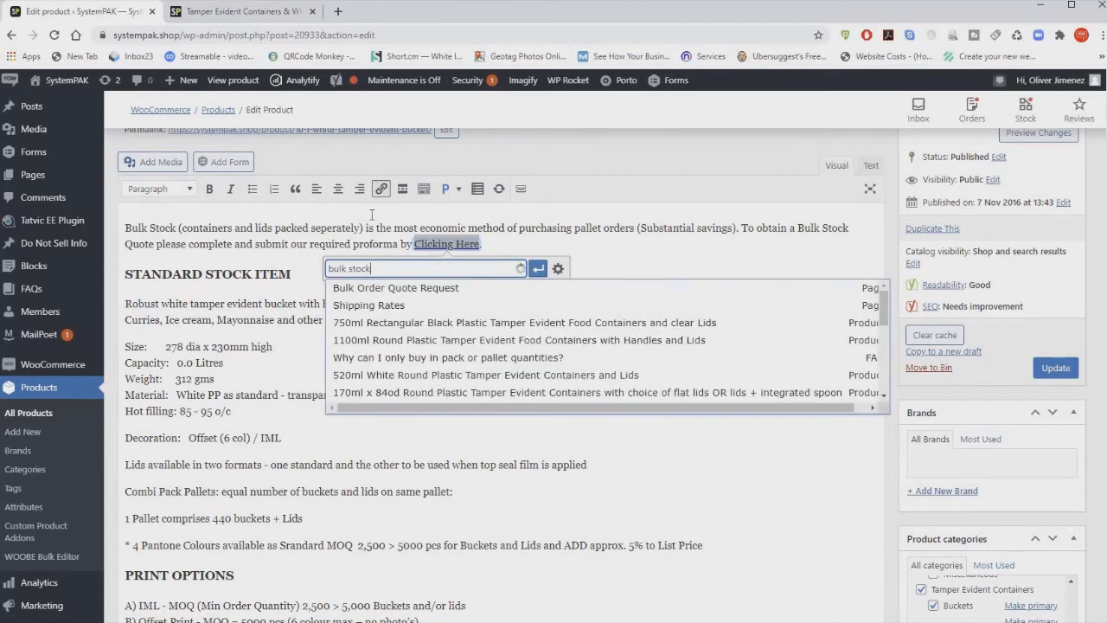
left_click(367, 292)
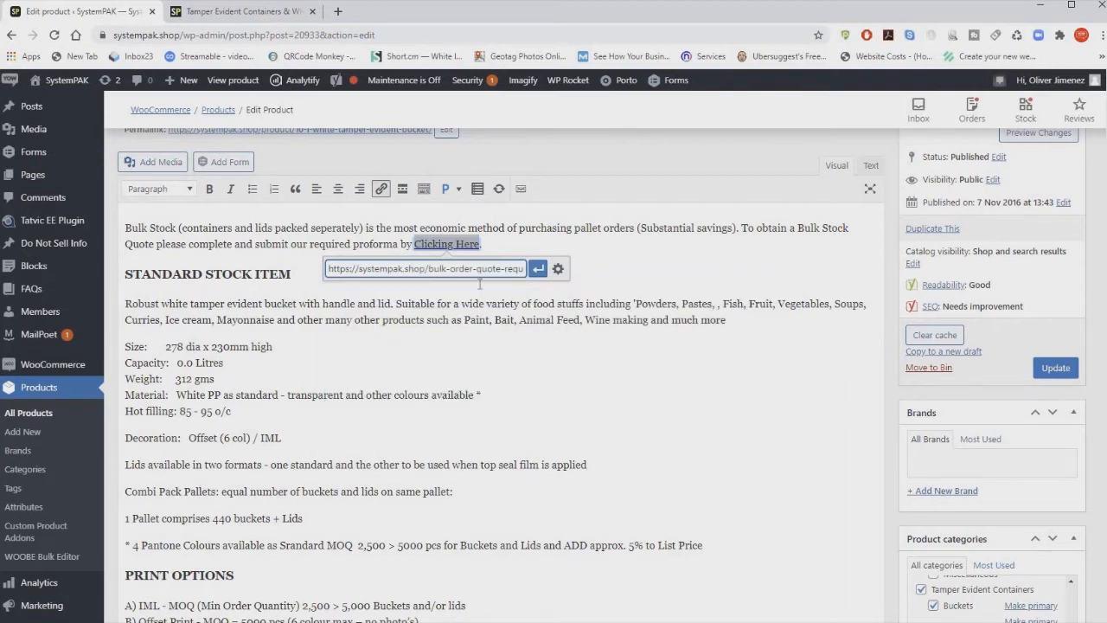
left_click(538, 269)
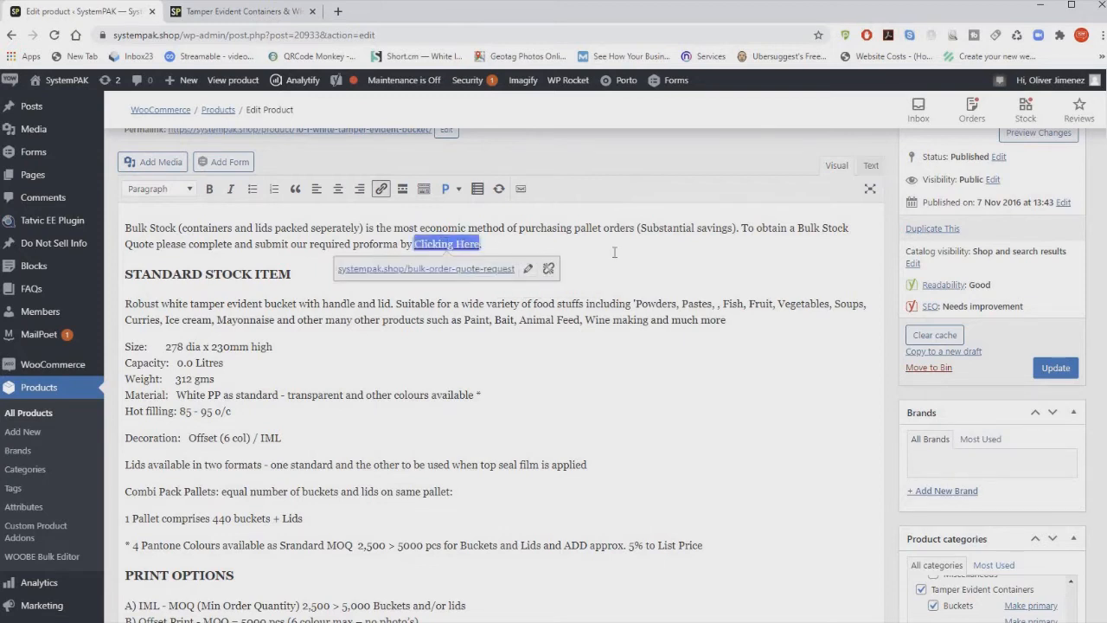
left_click(588, 258)
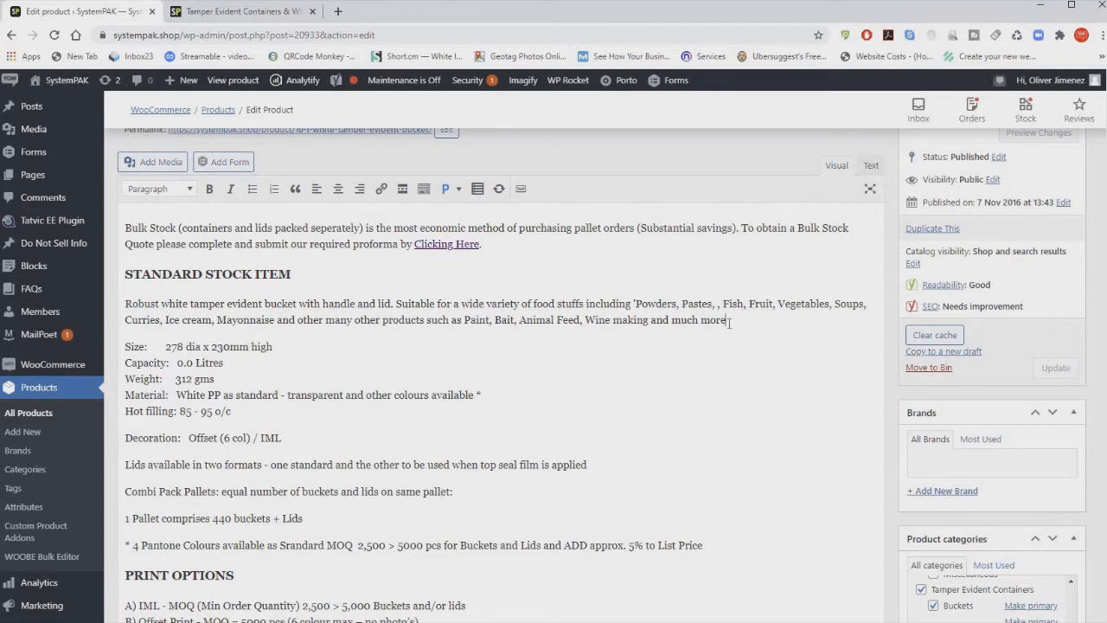
Step: Add a full stop after 'much more' in the bucket's description
type(".")
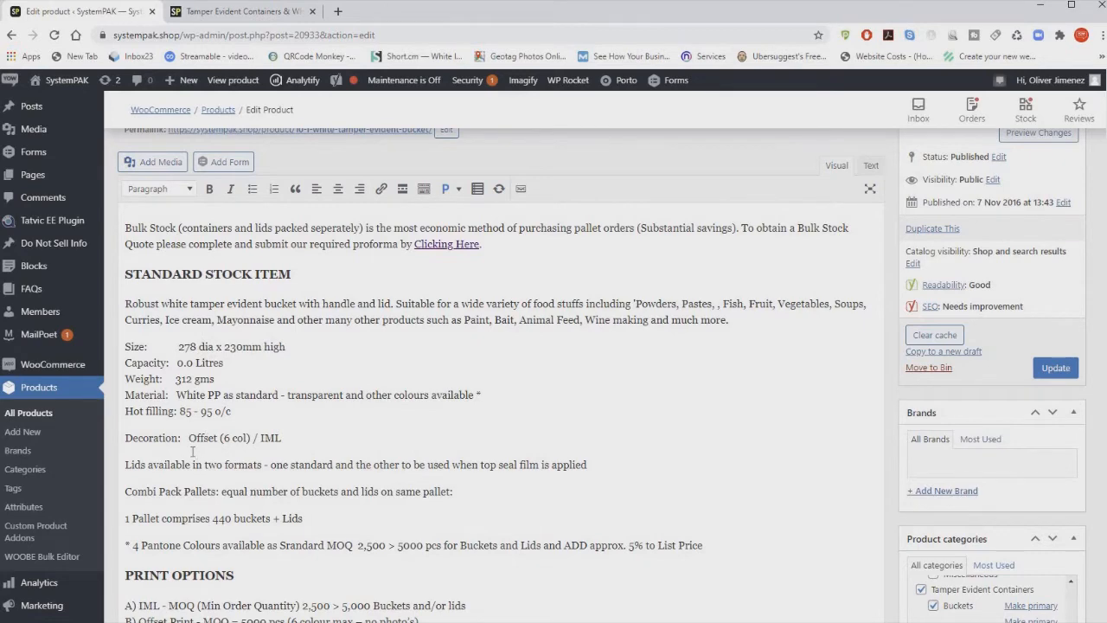
scroll(192, 451, "down", 3)
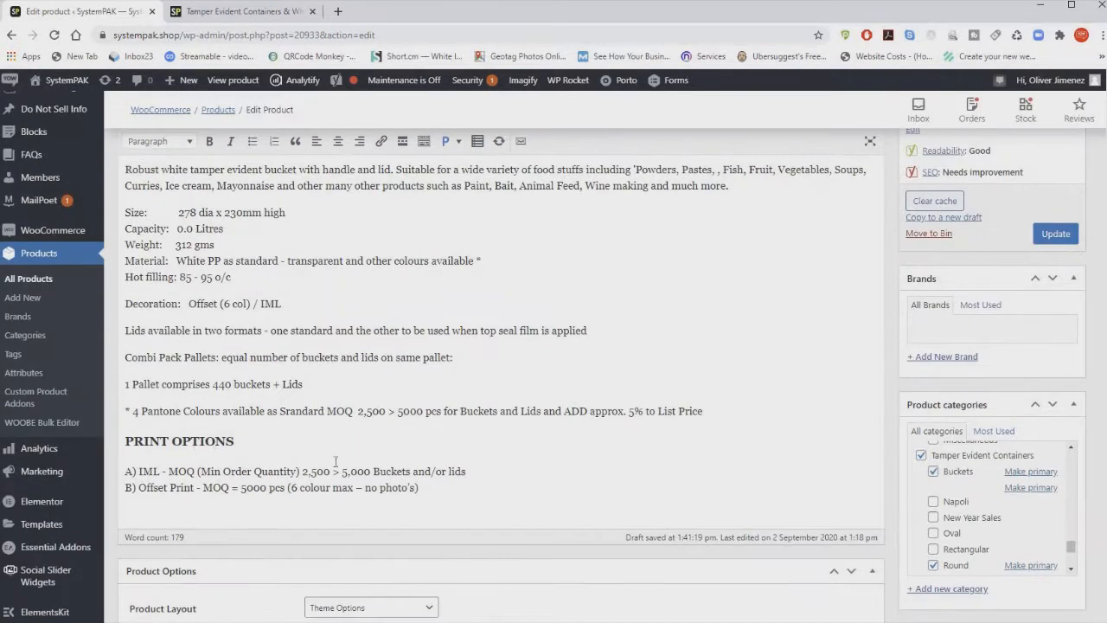
scroll(336, 461, "up", 3)
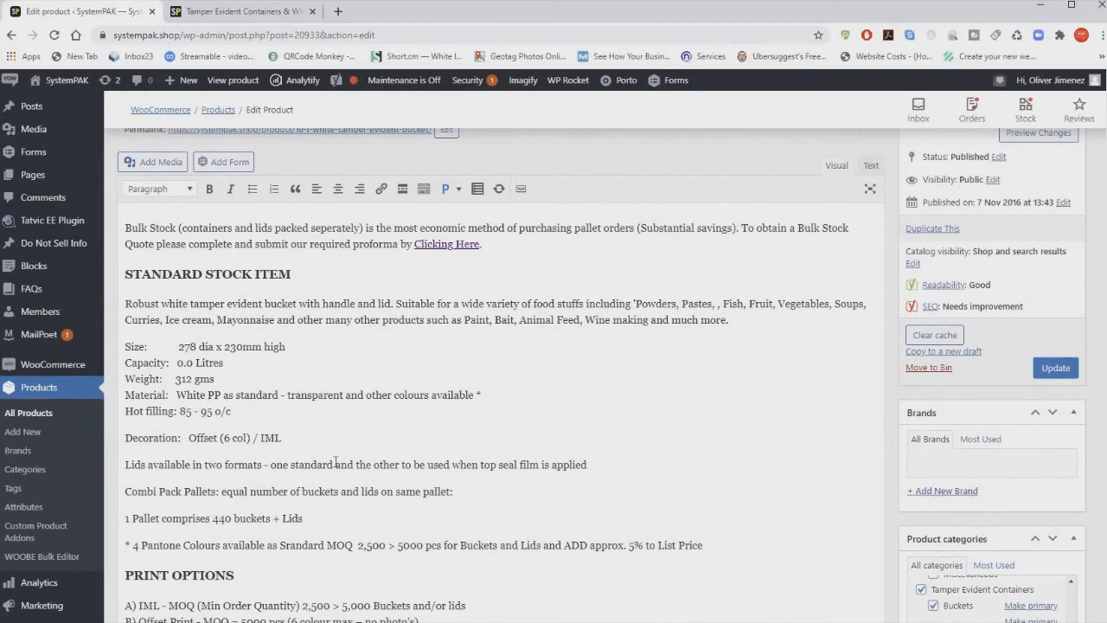
scroll(336, 466, "down", 3)
scroll(334, 459, "up", 5)
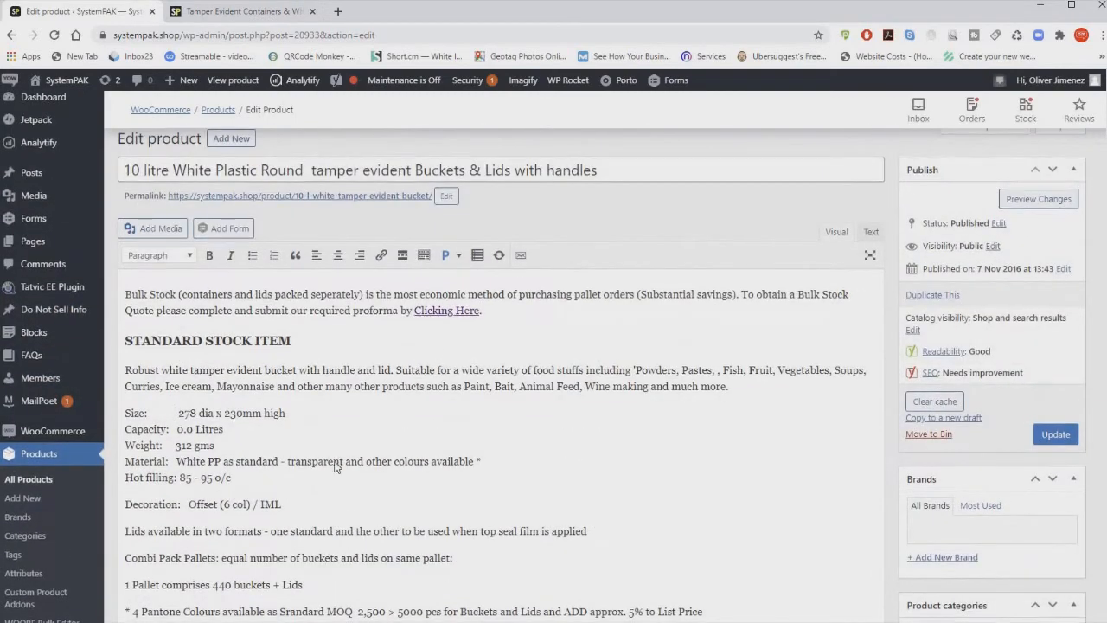
scroll(335, 461, "down", 4)
scroll(337, 467, "down", 3)
scroll(336, 467, "down", 7)
scroll(336, 467, "up", 3)
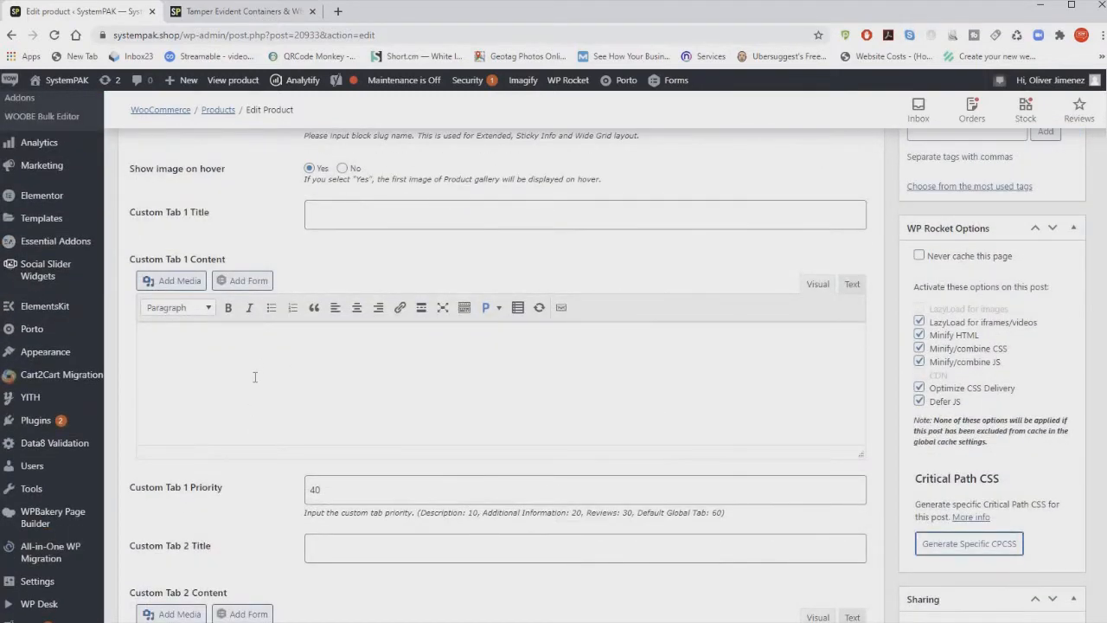
left_click(214, 12)
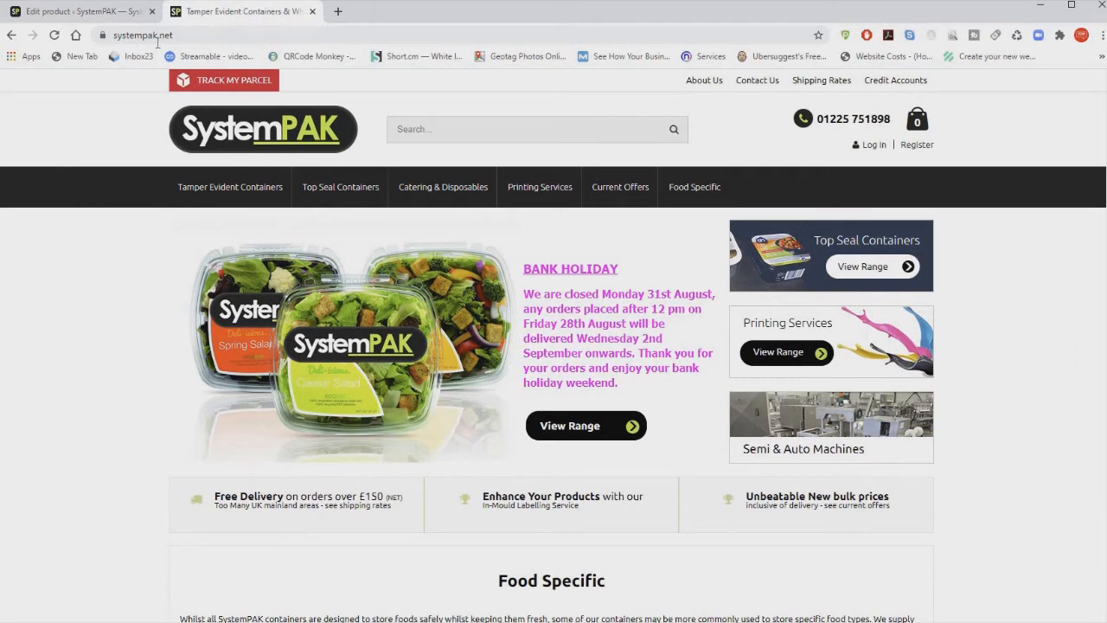
Step: On systempak.net, open the 10 litre bucket's Packaging and Delivery tab and select its tables
left_click(128, 36)
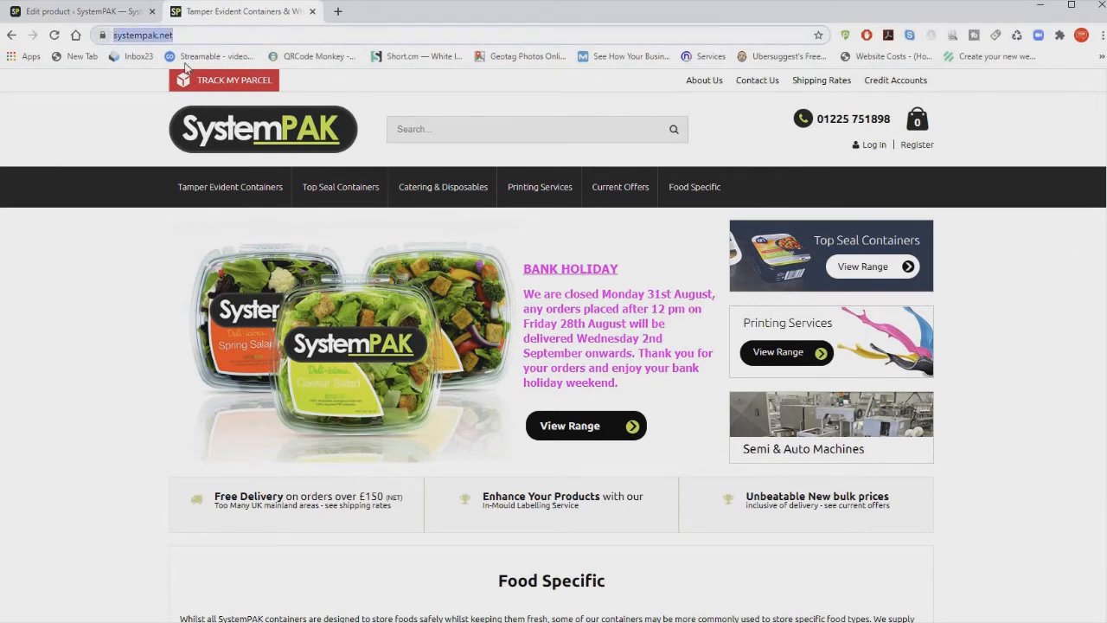
mouse_move(238, 204)
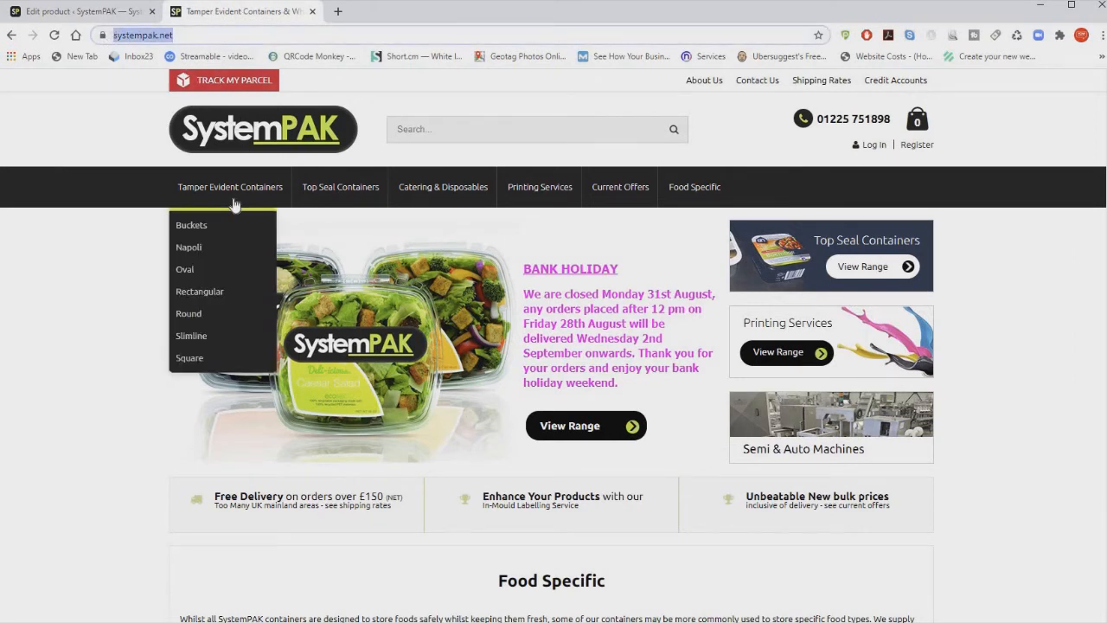
left_click(192, 228)
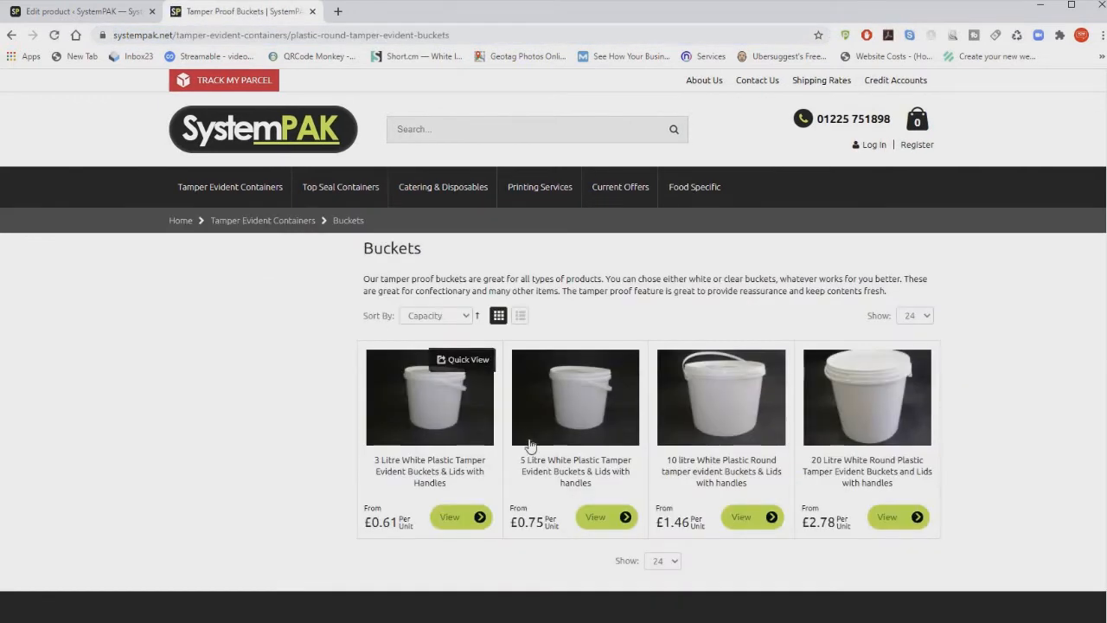
left_click(745, 521)
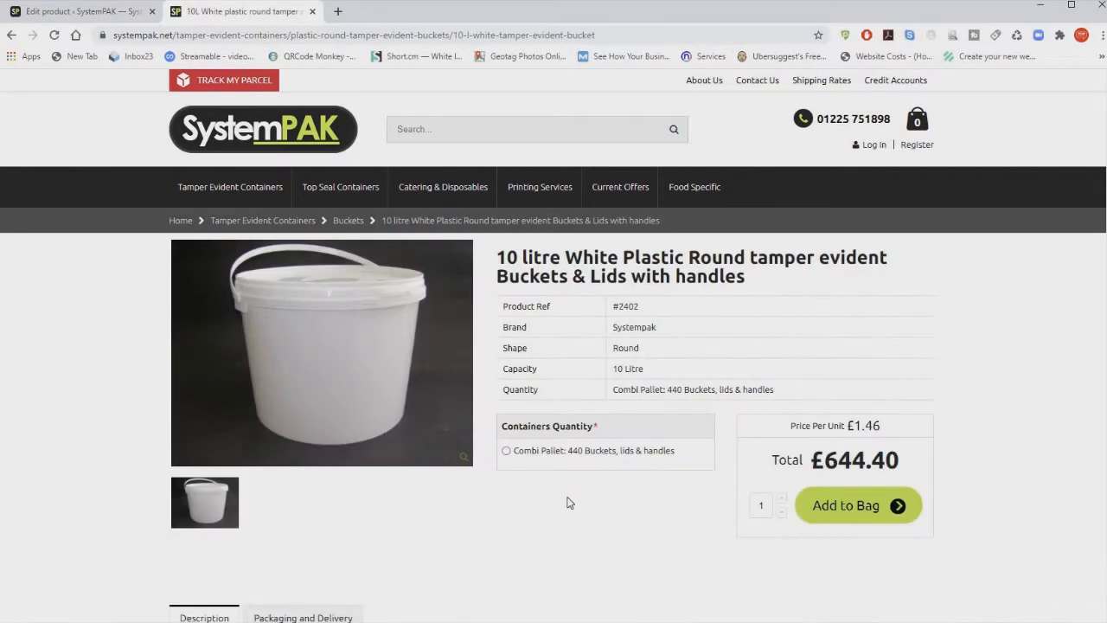
scroll(569, 502, "down", 3)
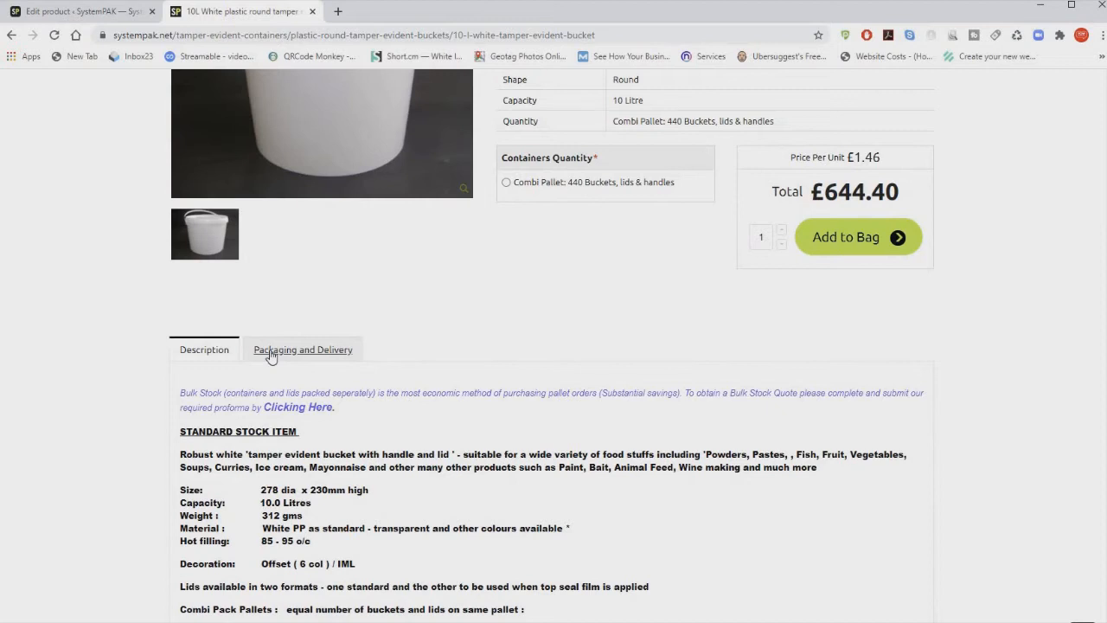
left_click(271, 355)
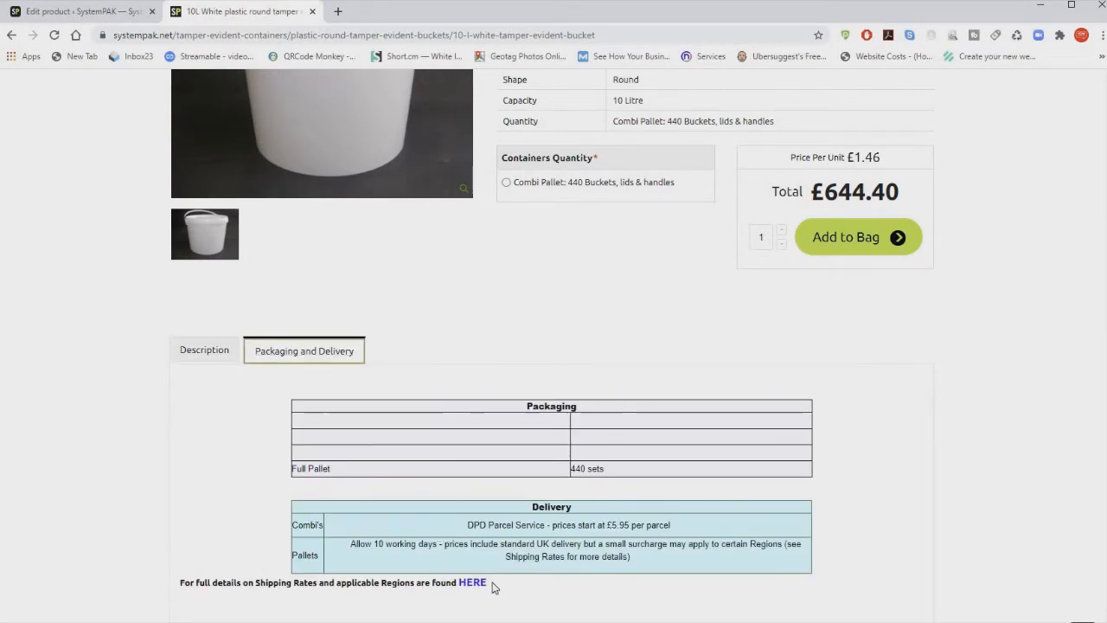
left_click_drag(490, 582, 310, 377)
key("ctrl+c")
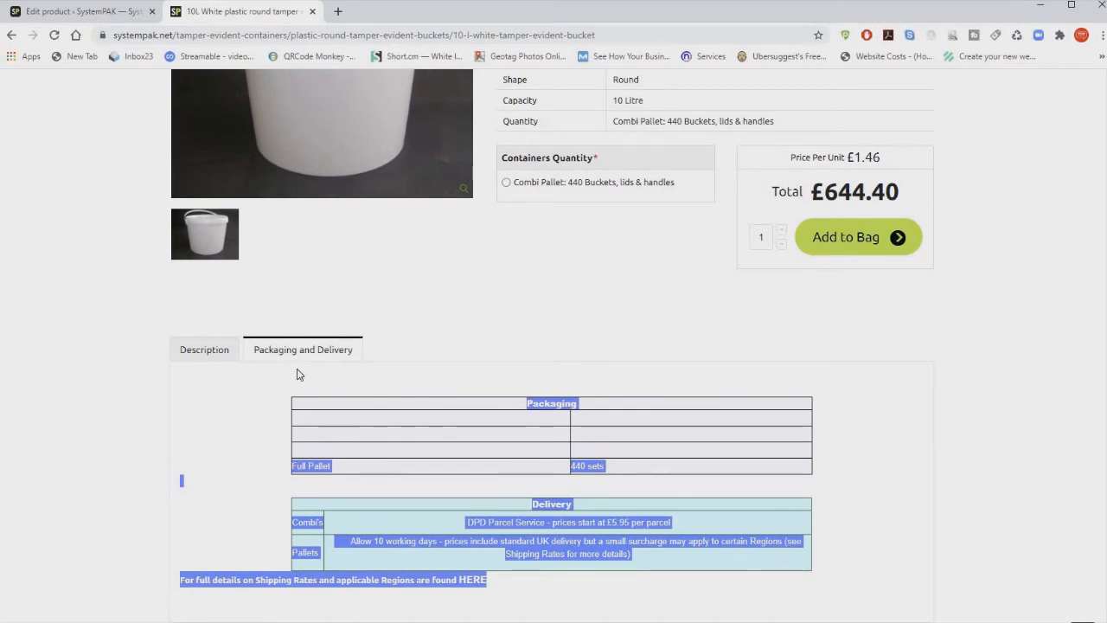
Step: Paste the copied packaging and delivery tables into Custom Tab 1 Content
left_click(97, 17)
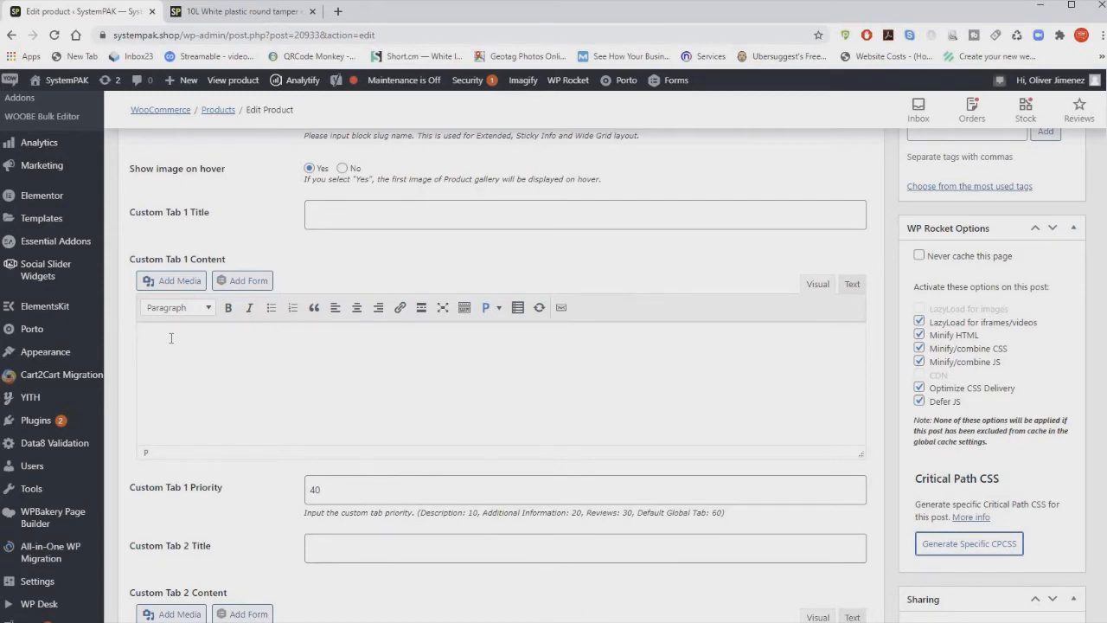
key("ctrl+v")
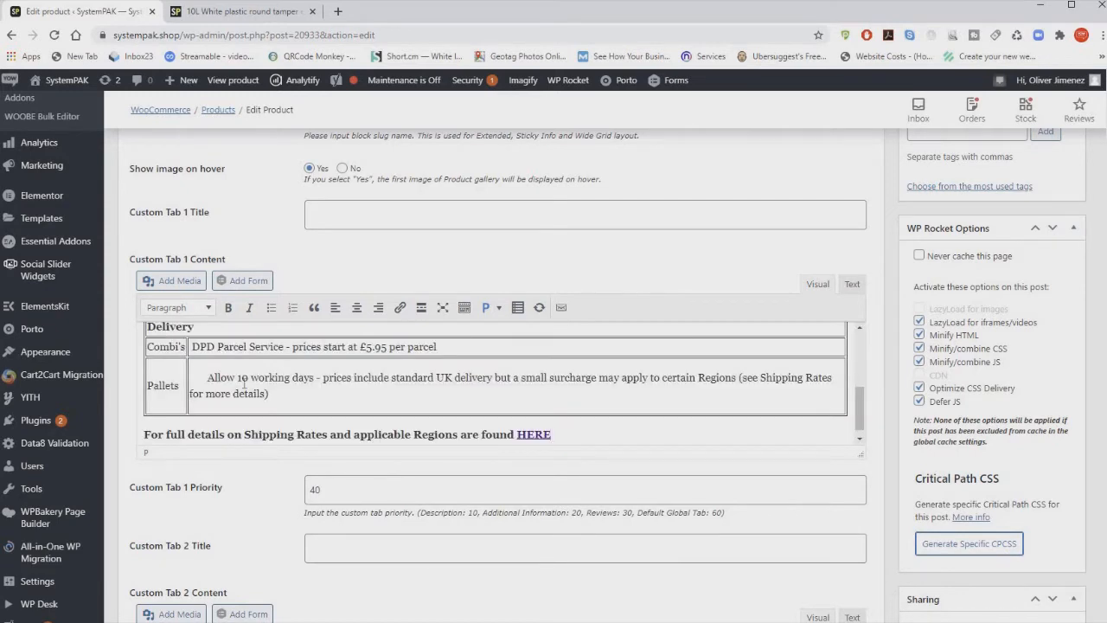
scroll(243, 383, "up", 5)
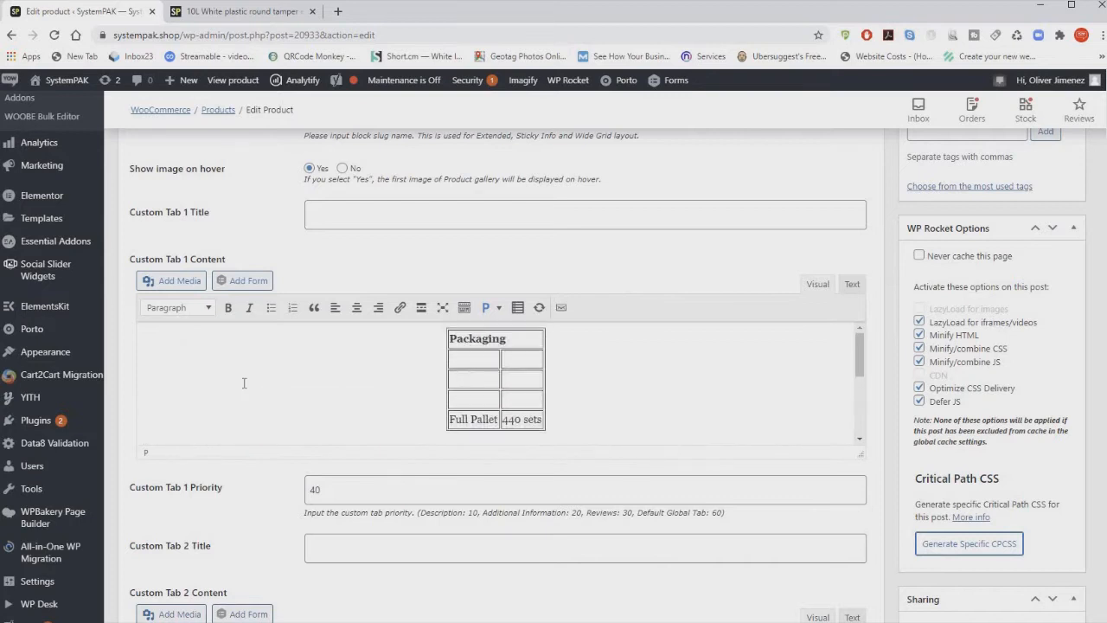
scroll(244, 383, "down", 5)
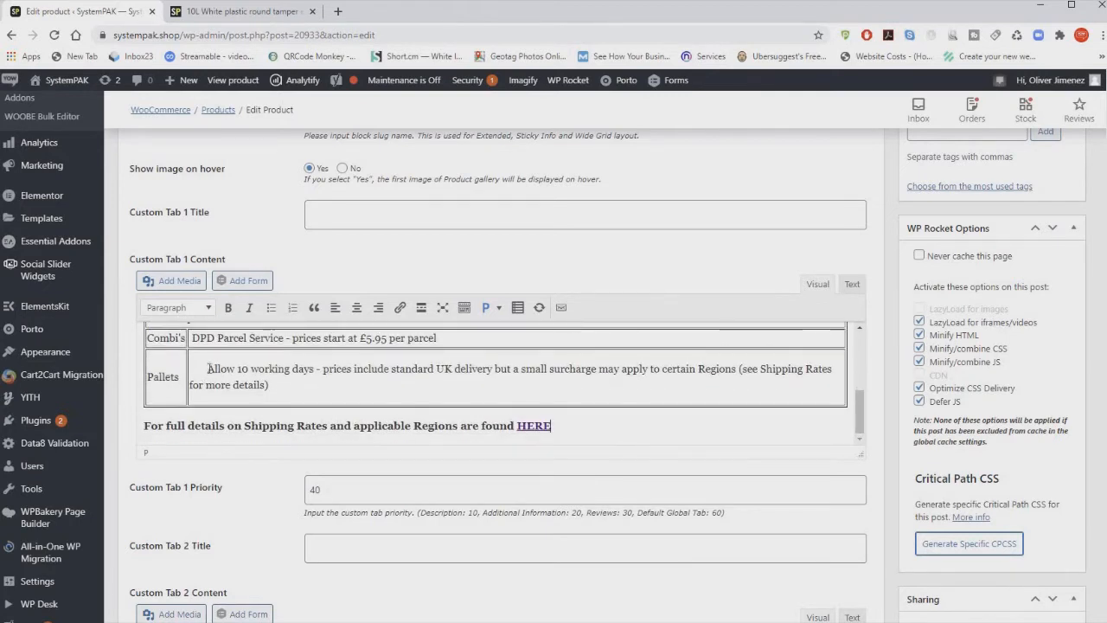
Step: Delete the stray space before 'Allow 10 working days' in the Pallets row, then select HERE
left_click_drag(208, 368, 190, 368)
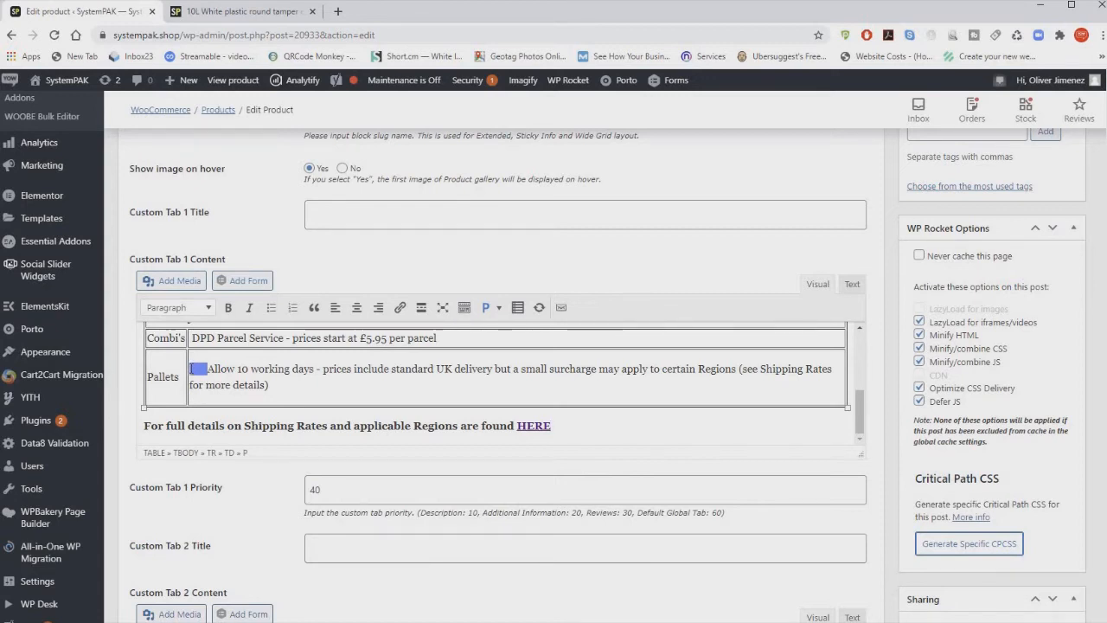
key("BackSpace")
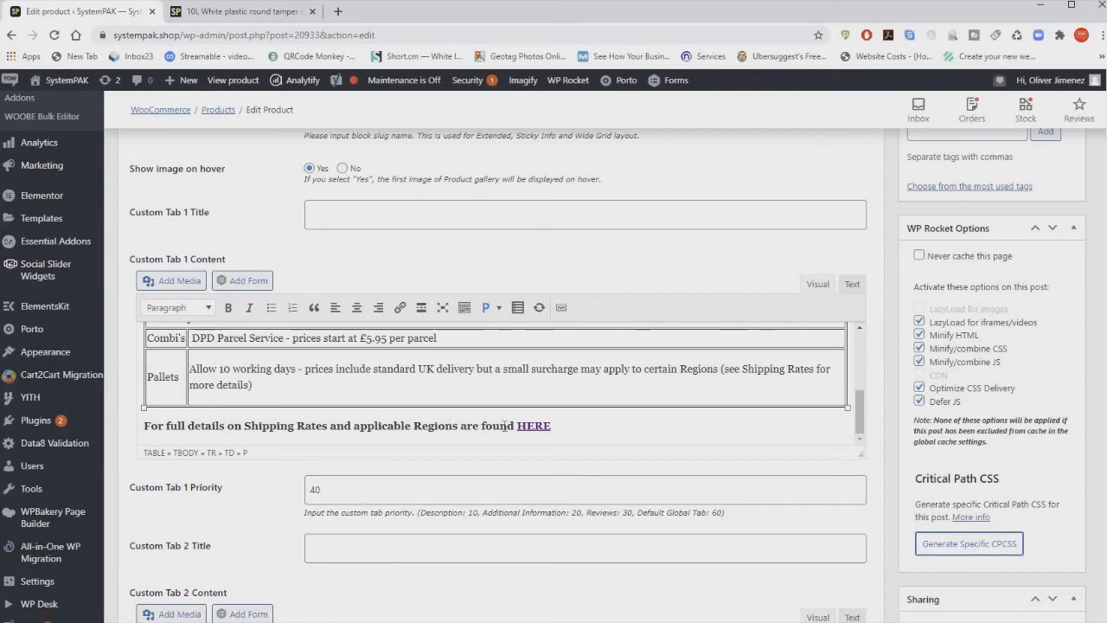
double_click(536, 430)
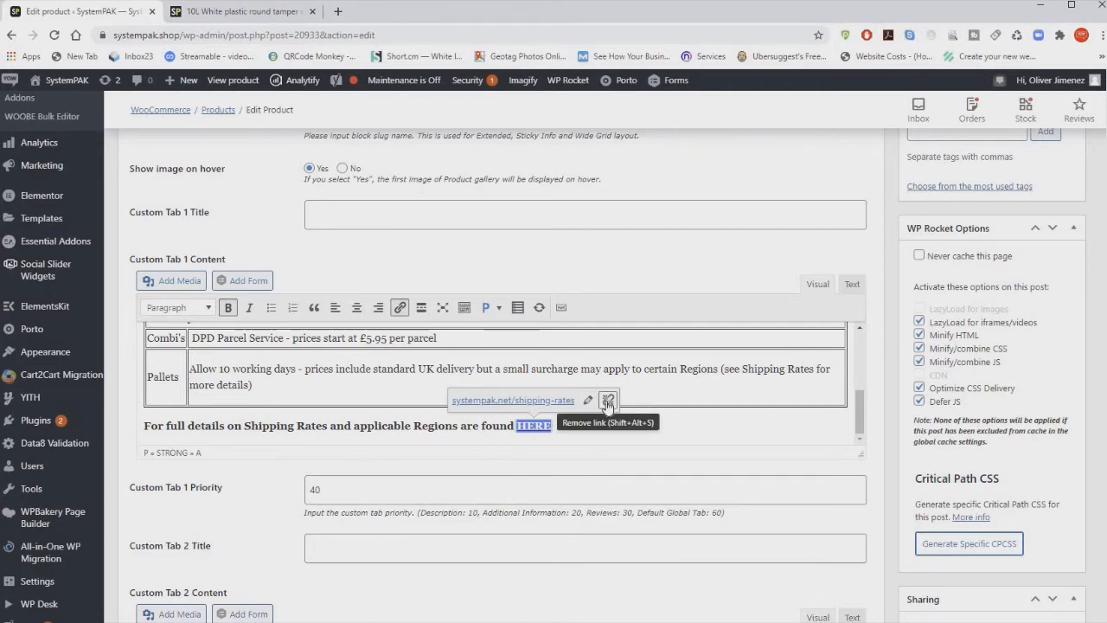
Step: Replace HERE's old systempak.net link with the Shipping Rates page, found by searching 'shipping'
left_click(608, 403)
left_click(534, 426)
double_click(518, 426)
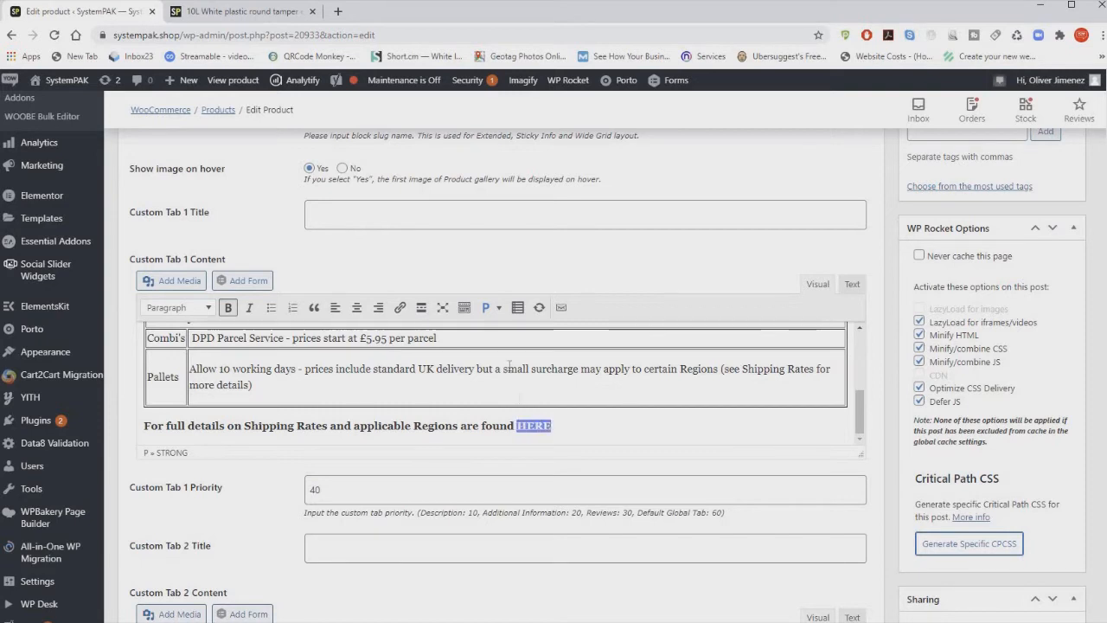
left_click(400, 309)
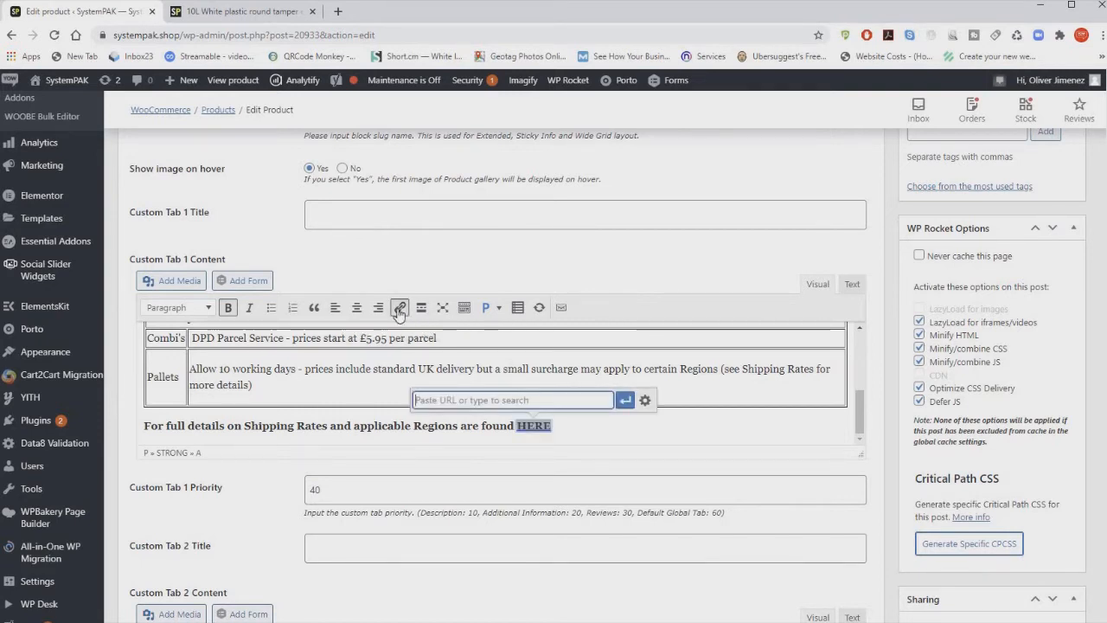
type("shipping")
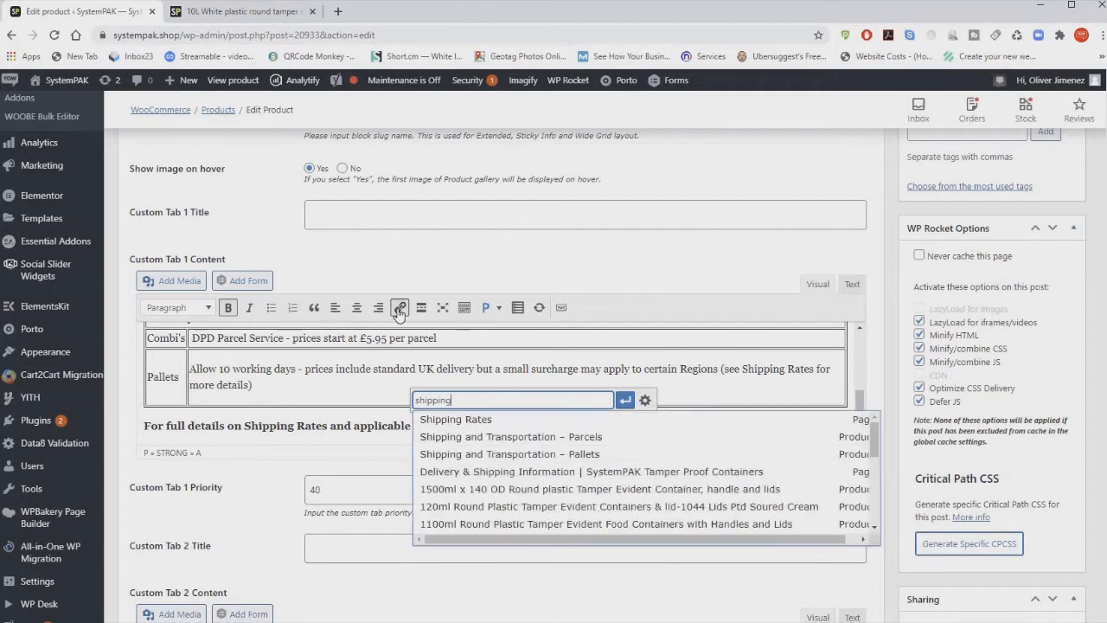
left_click(456, 420)
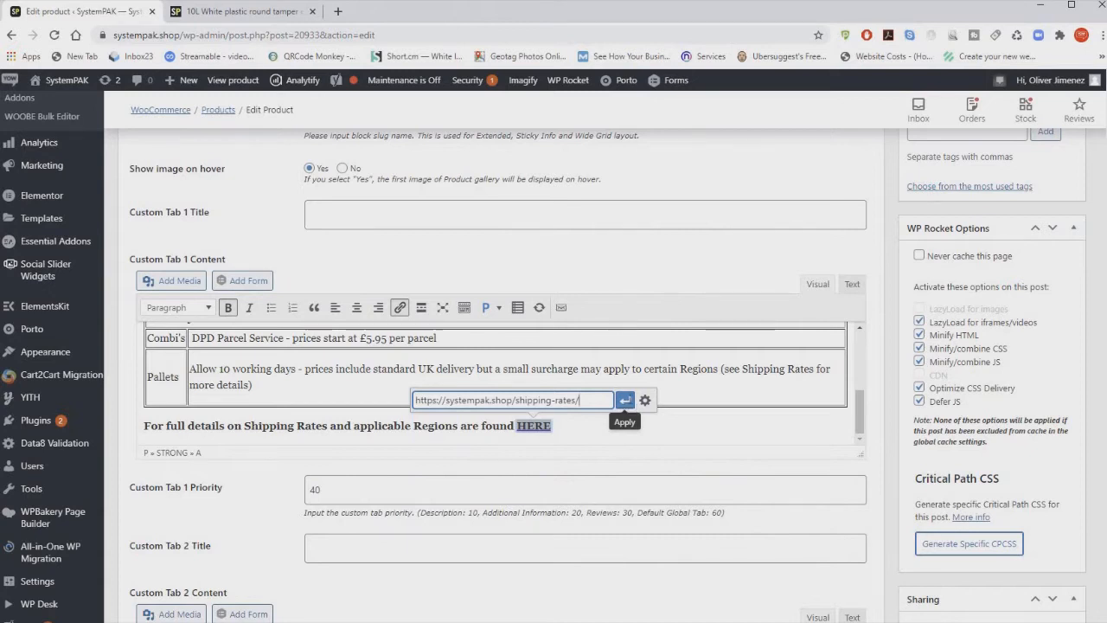
left_click(626, 401)
left_click(568, 431)
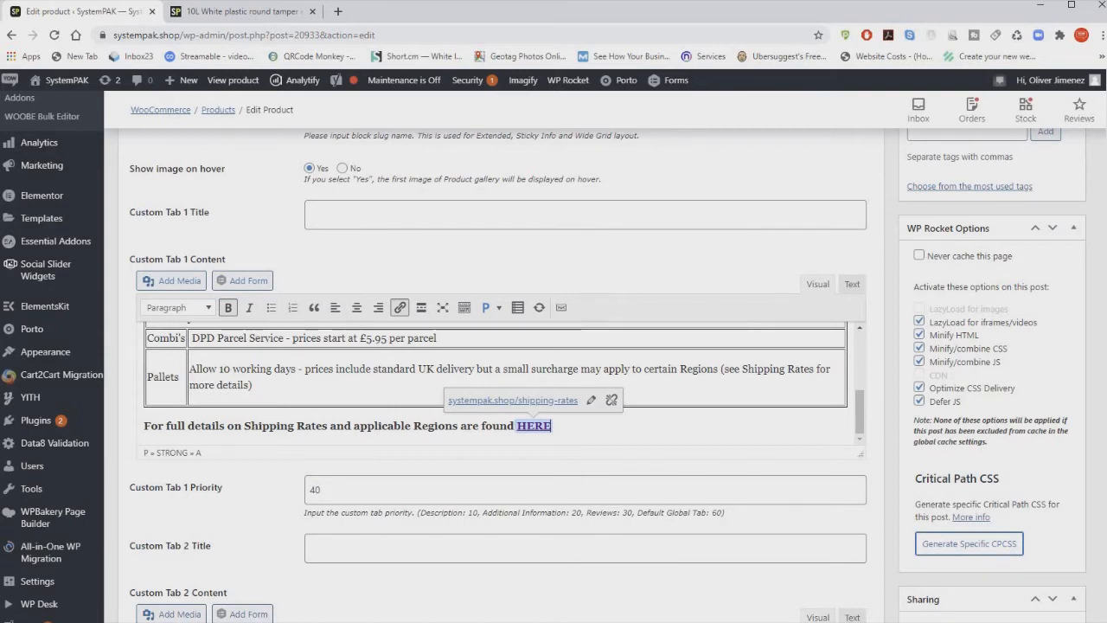
left_click(718, 602)
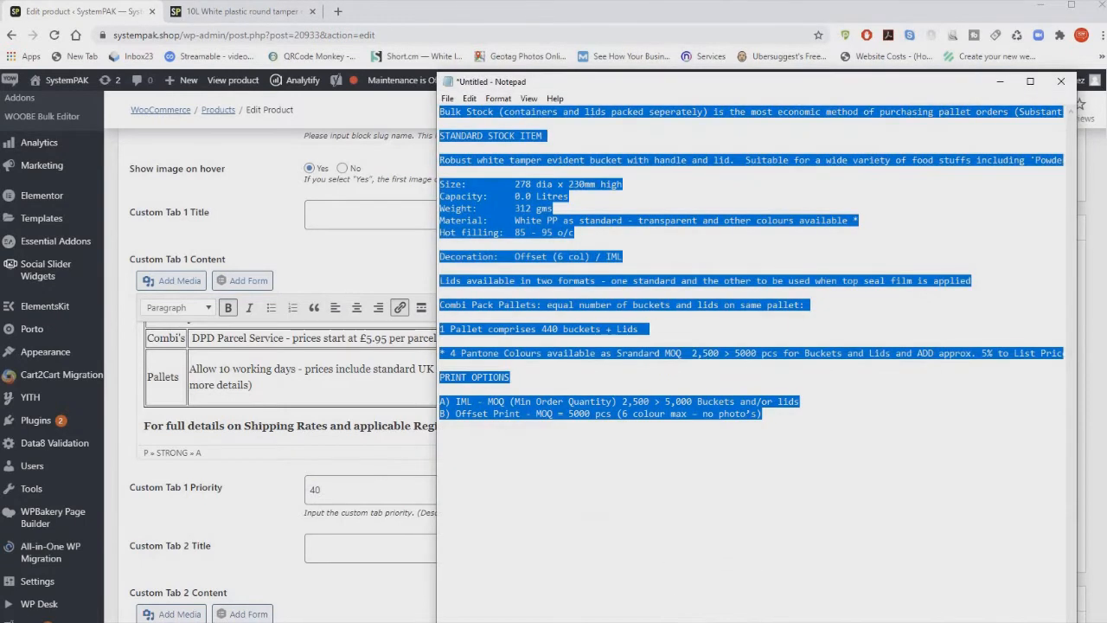
Step: Close the untitled Notepad notes without saving and select the 'Packaging and Delivery' title
left_click(1058, 83)
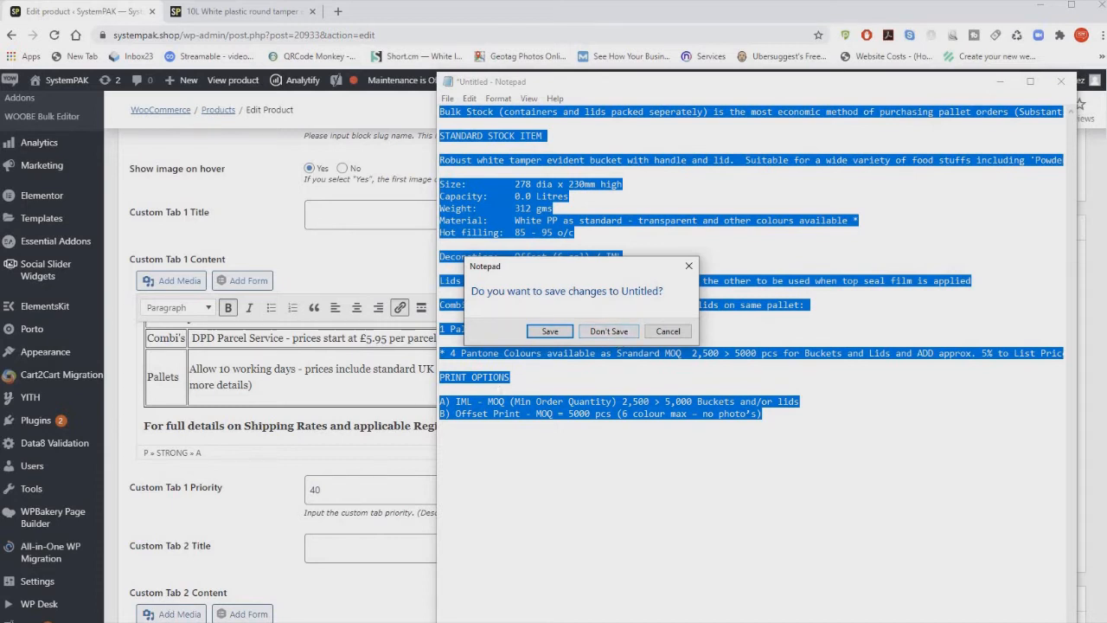
left_click(609, 331)
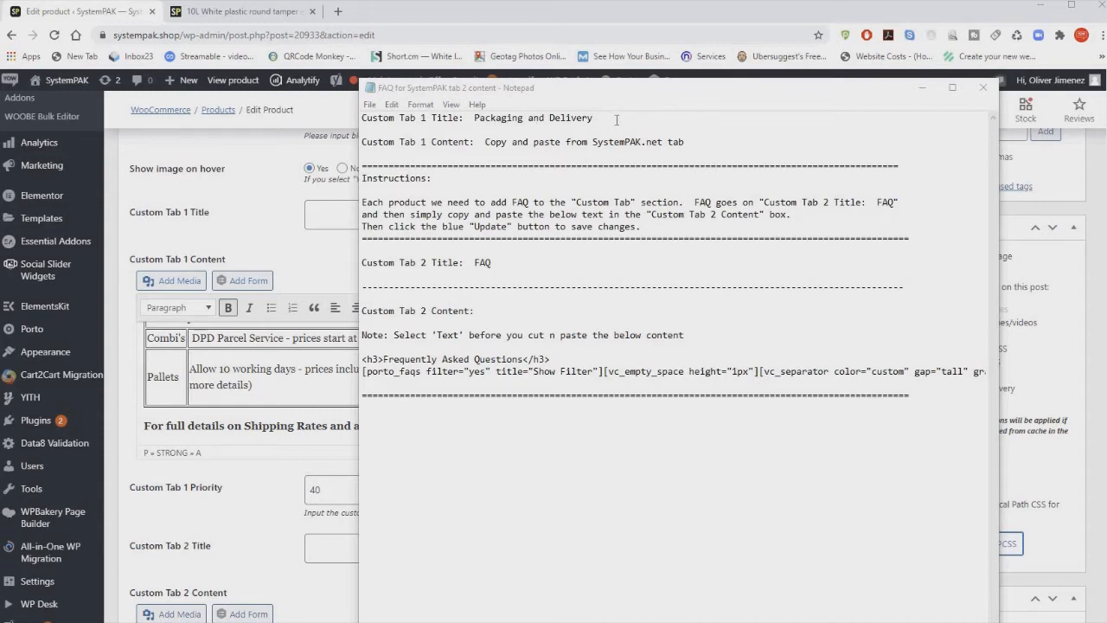
left_click_drag(592, 118, 473, 119)
key("ctrl+c")
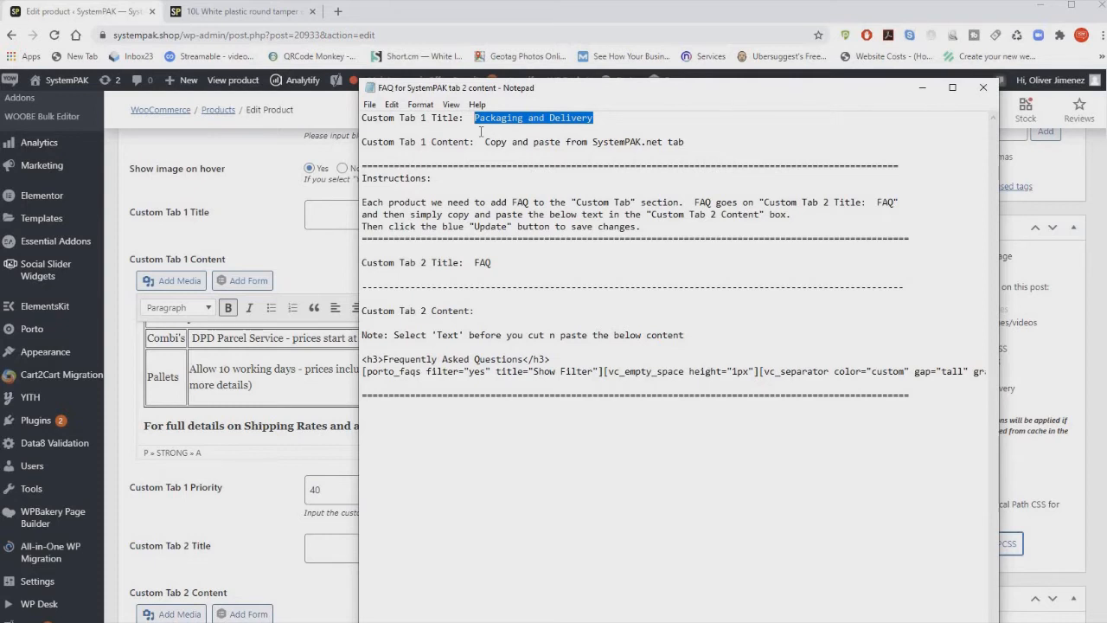
Step: Set Custom Tab 1 Title to 'Packaging and Delivery'
left_click(174, 230)
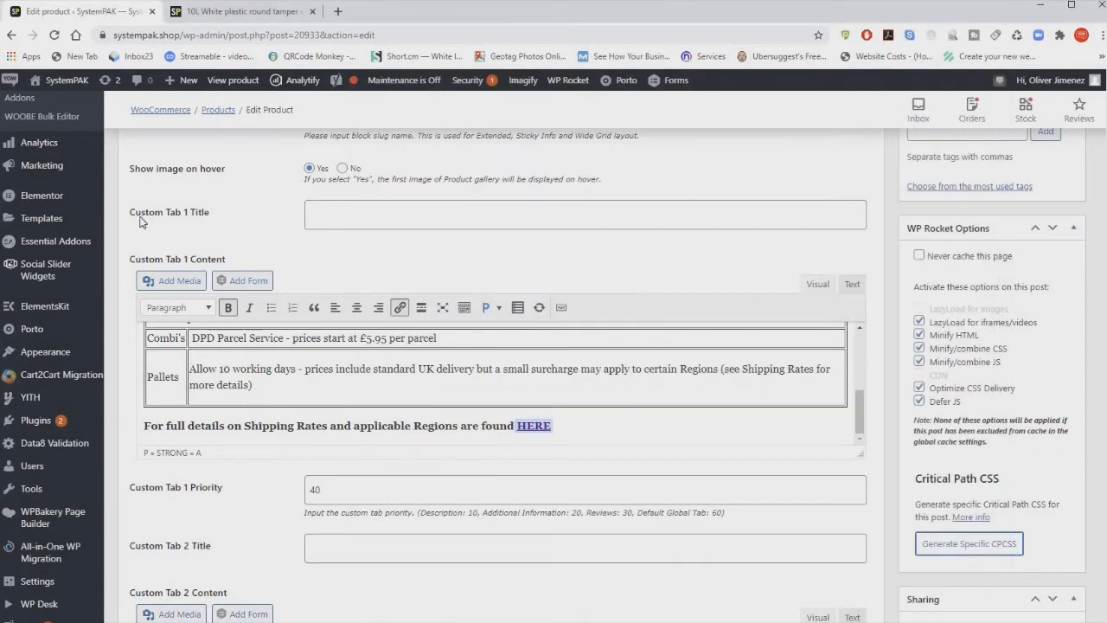
left_click(305, 221)
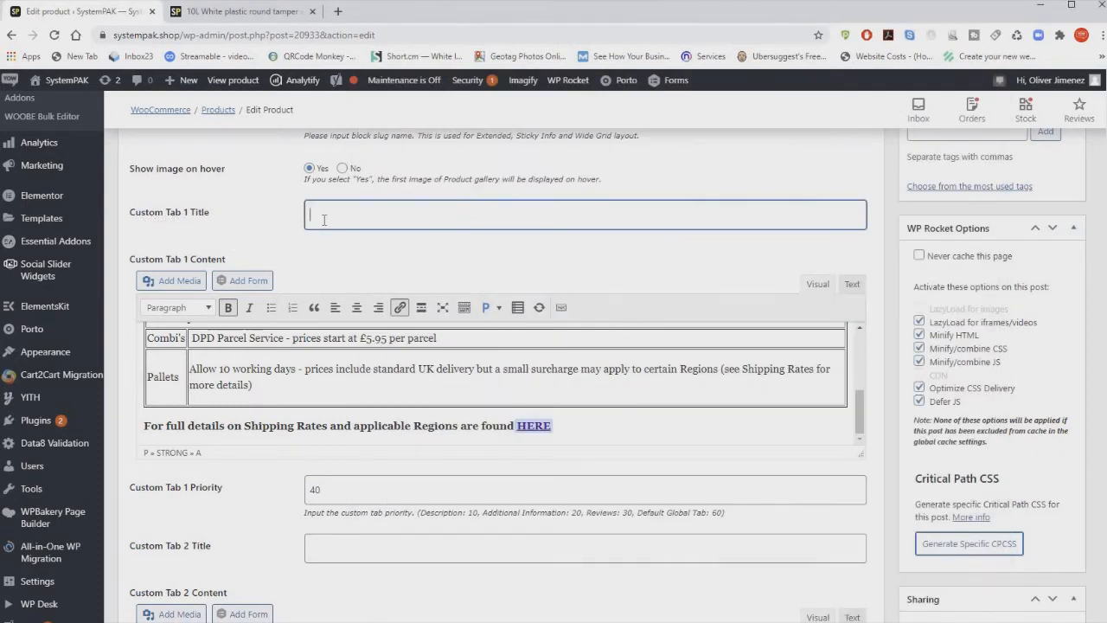
key("ctrl+v")
left_click(337, 273)
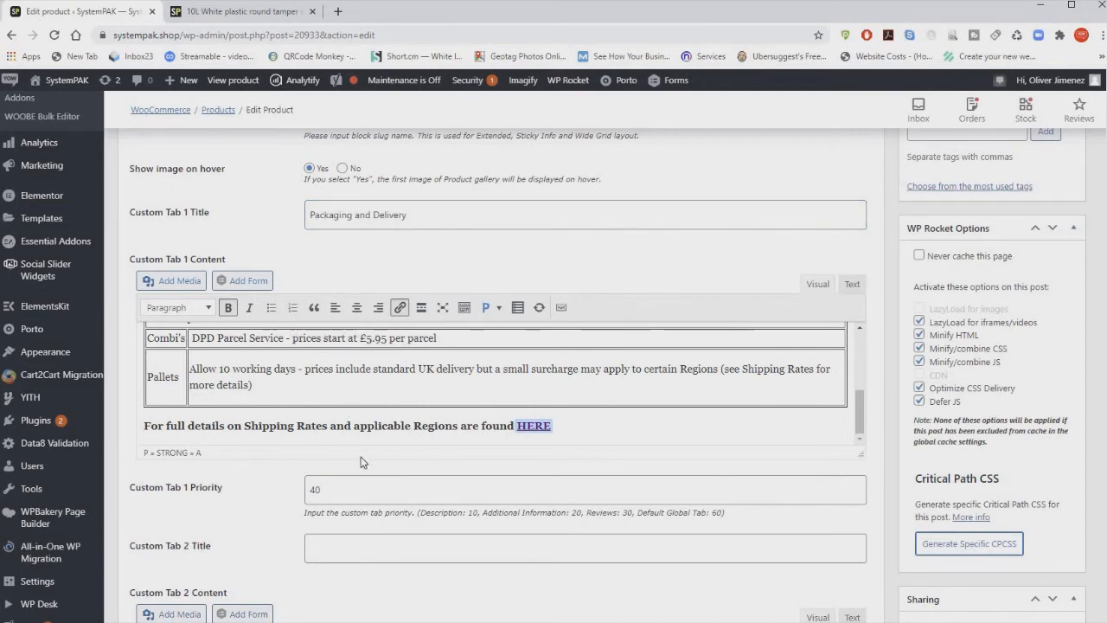
scroll(363, 464, "down", 4)
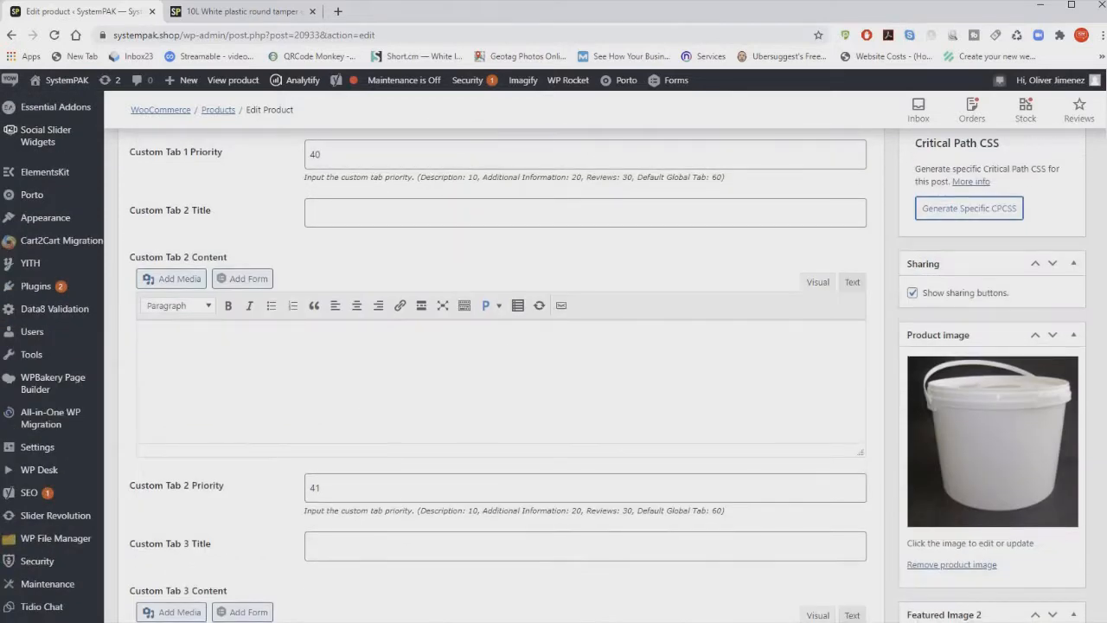
Step: Set Custom Tab 2 Title to 'FAQ' and switch its content editor to Text
key("alt+Tab")
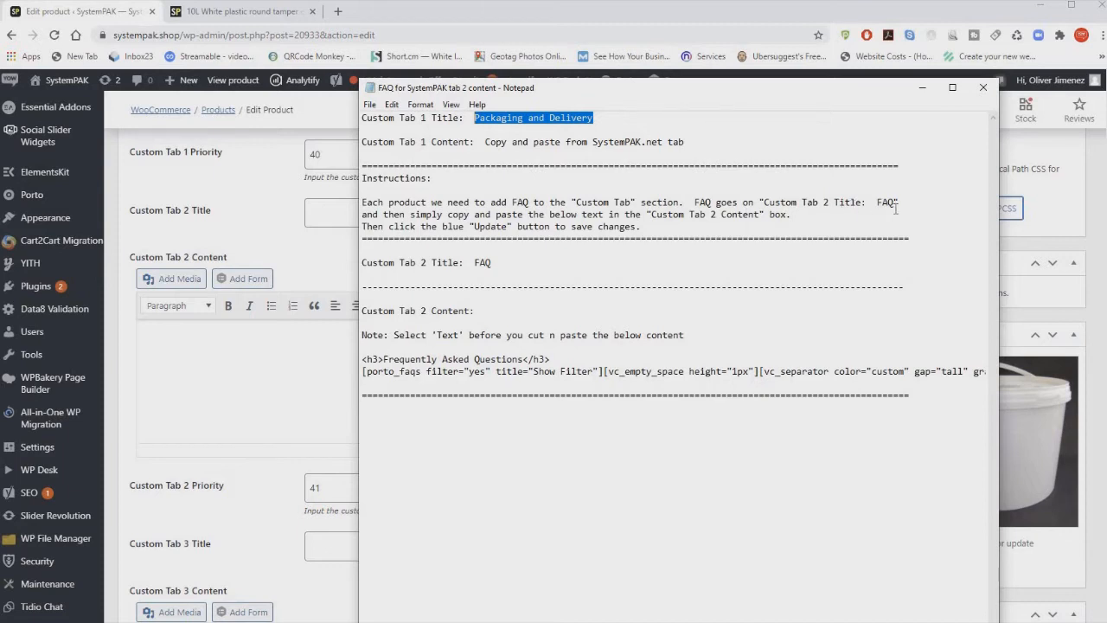
double_click(475, 265)
key("ctrl+c")
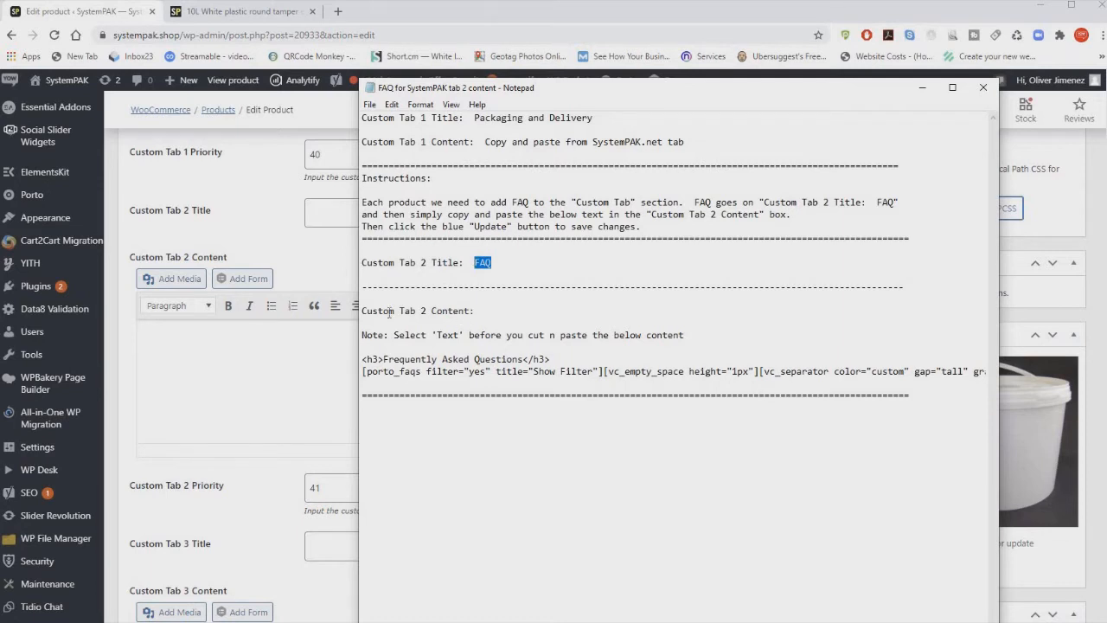
left_click(154, 221)
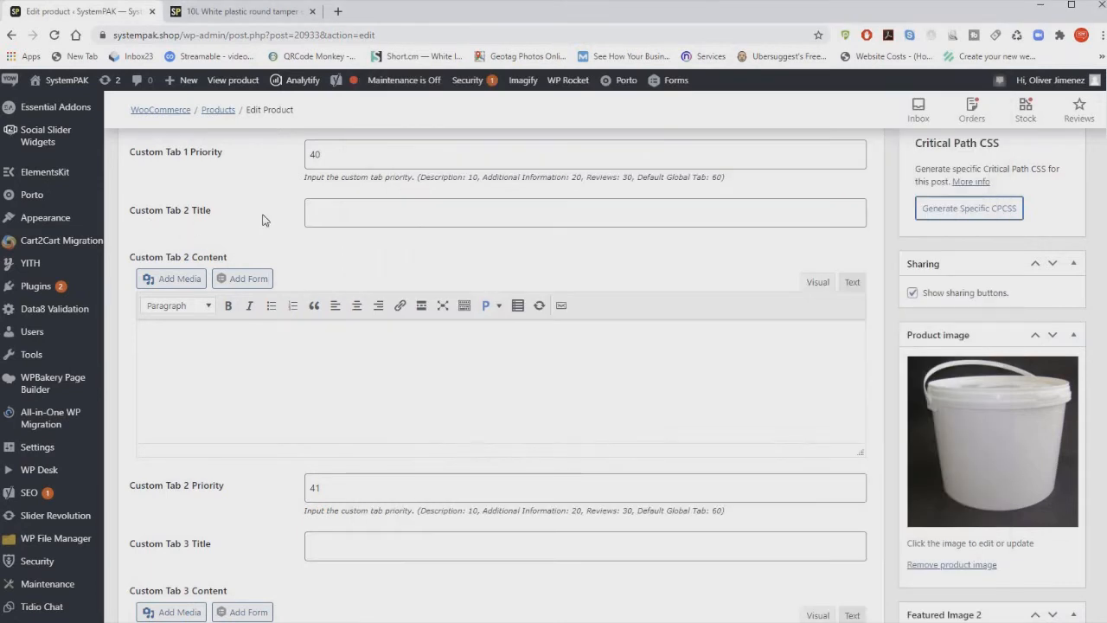
left_click(330, 212)
key("ctrl+v")
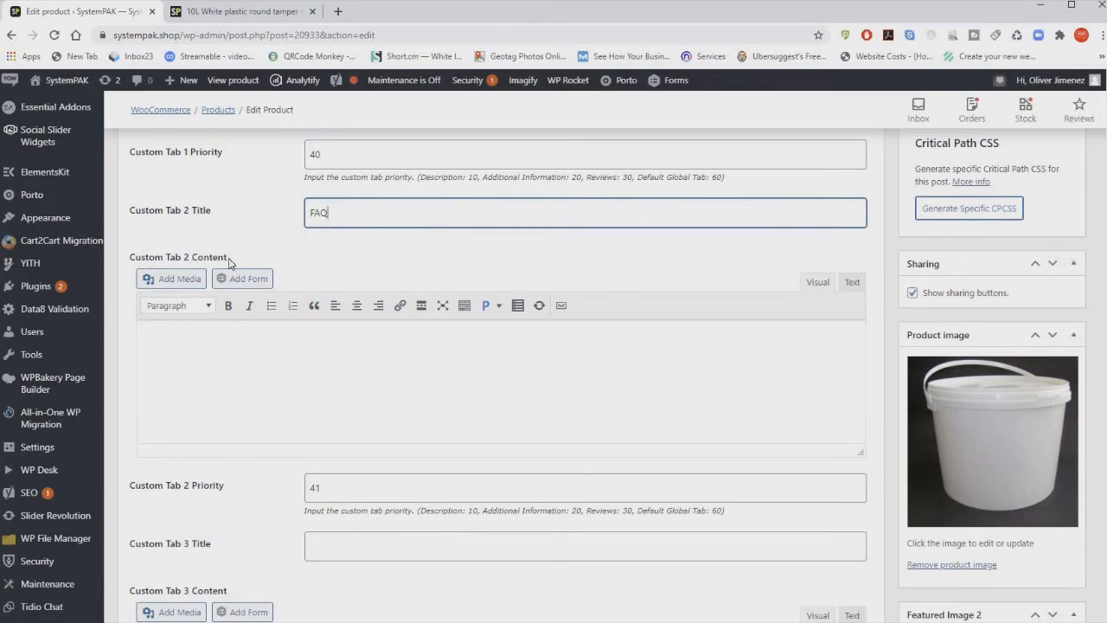
left_click(856, 285)
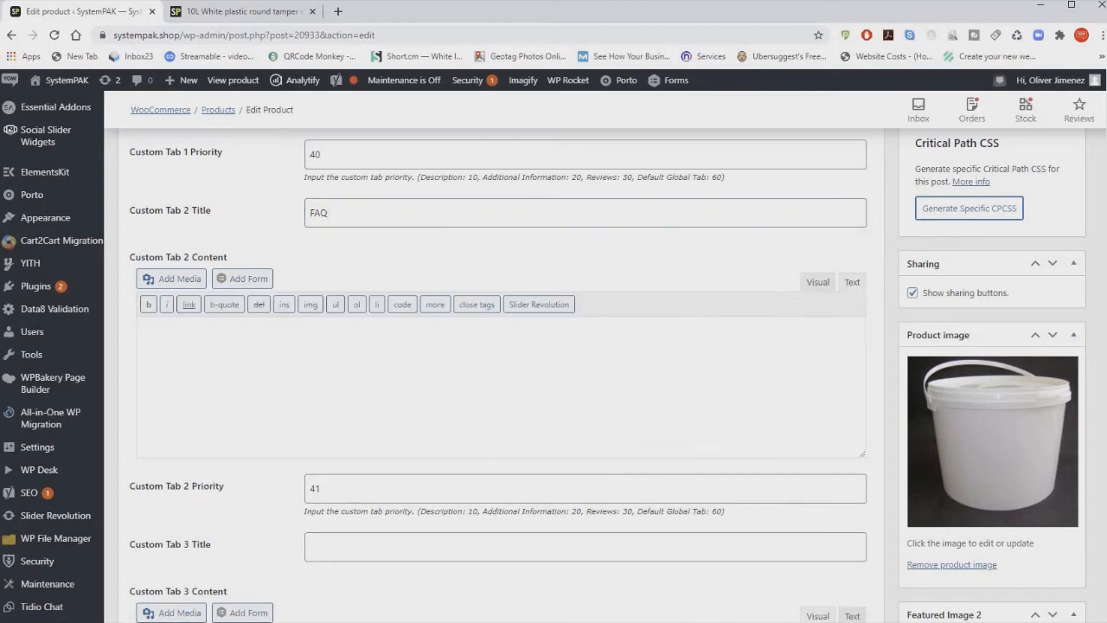
Step: Paste the Frequently Asked Questions heading and porto_faqs shortcode lines into Custom Tab 2 Content
left_click(725, 613)
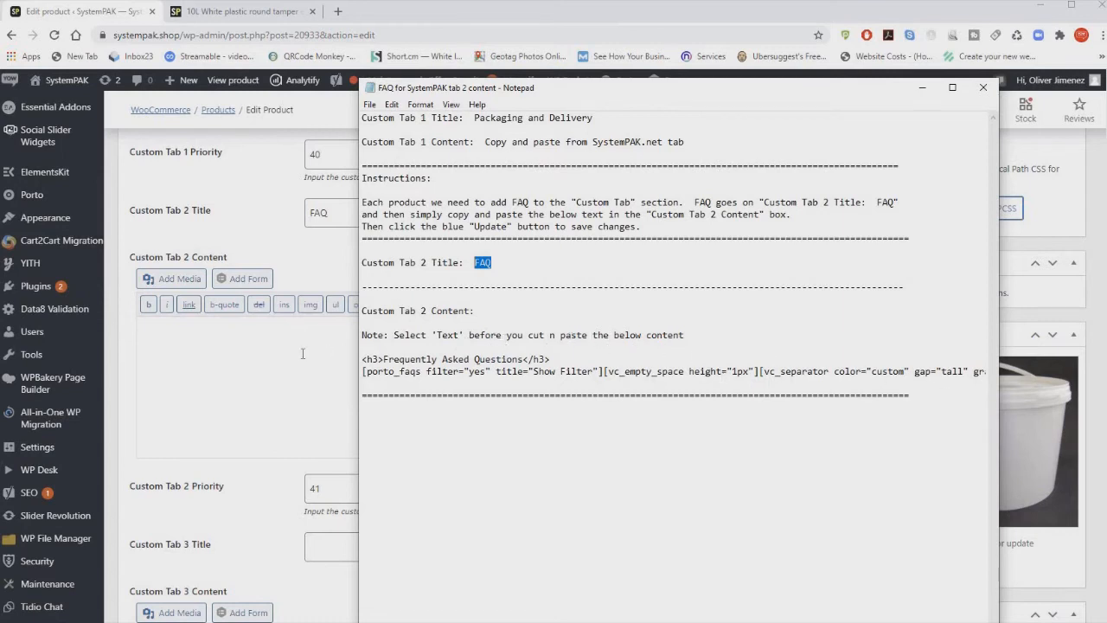
left_click_drag(364, 365, 895, 390)
left_click_drag(892, 395, 1010, 380)
key("ctrl+c")
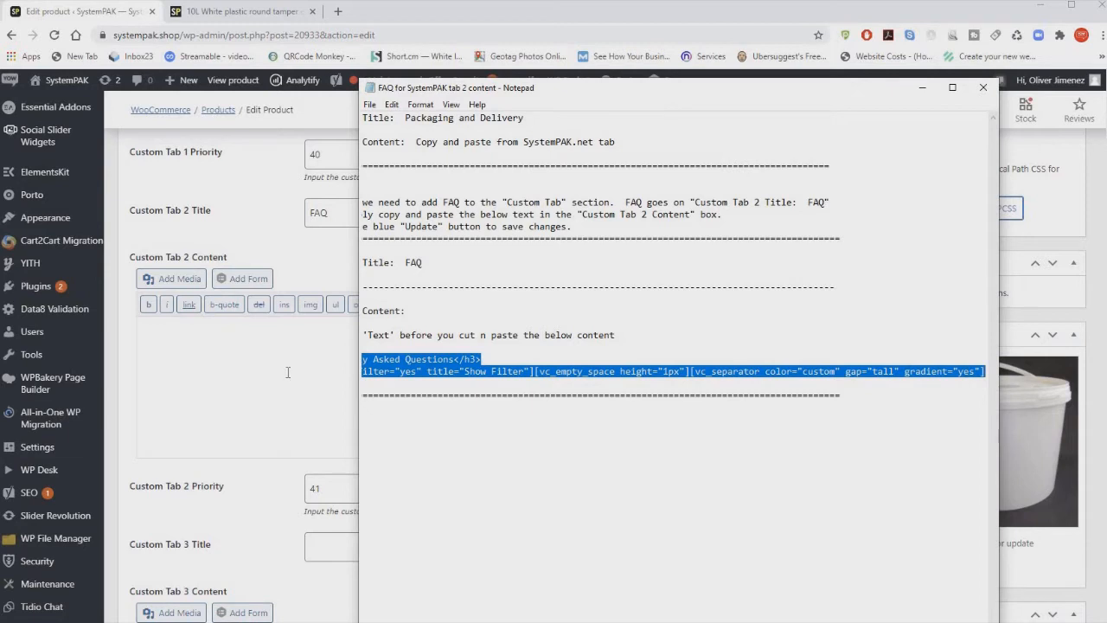
left_click(240, 354)
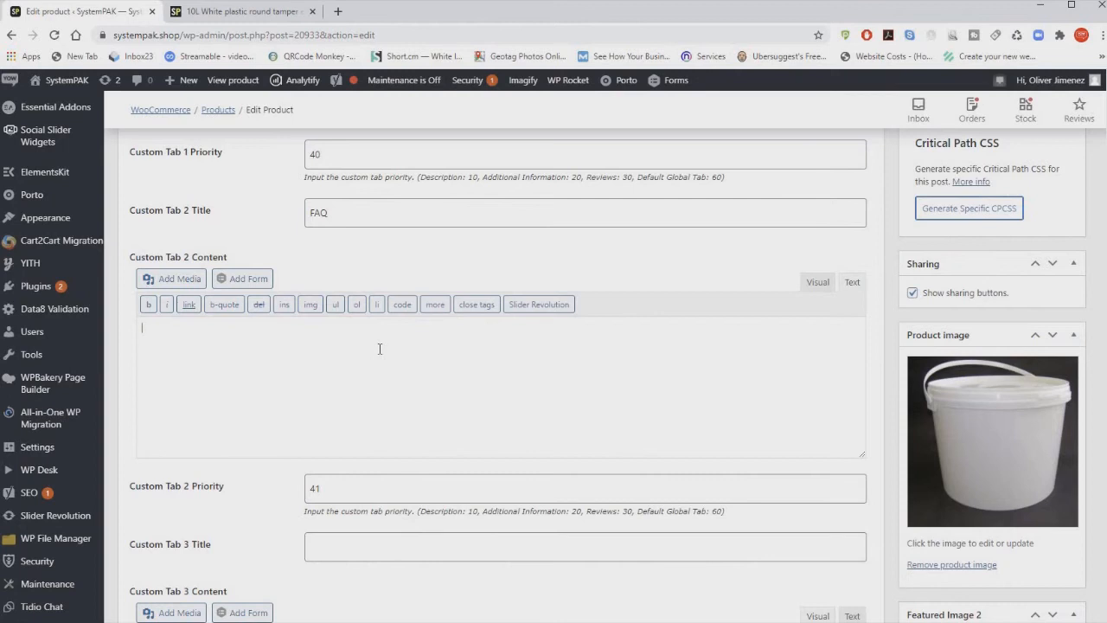
key("ctrl+v")
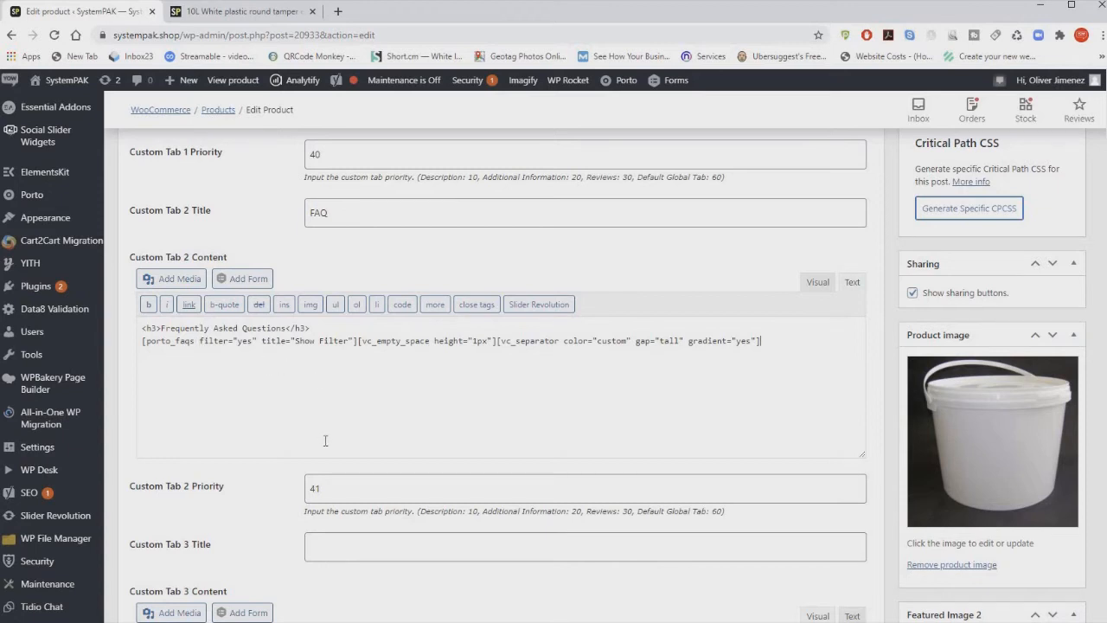
scroll(325, 441, "down", 3)
scroll(324, 440, "down", 6)
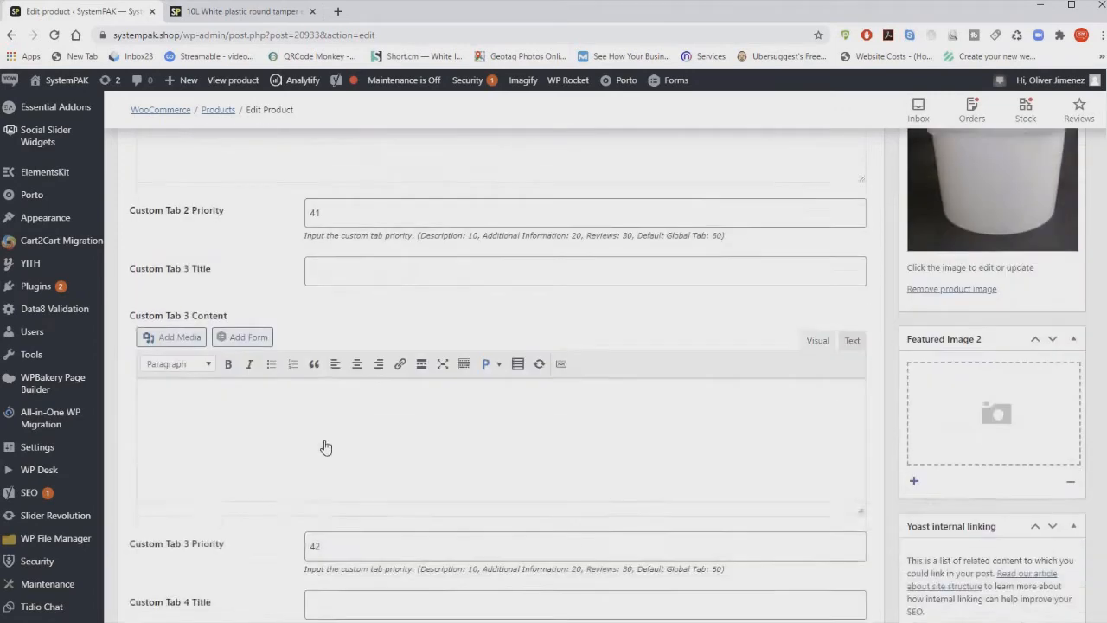
scroll(325, 443, "down", 4)
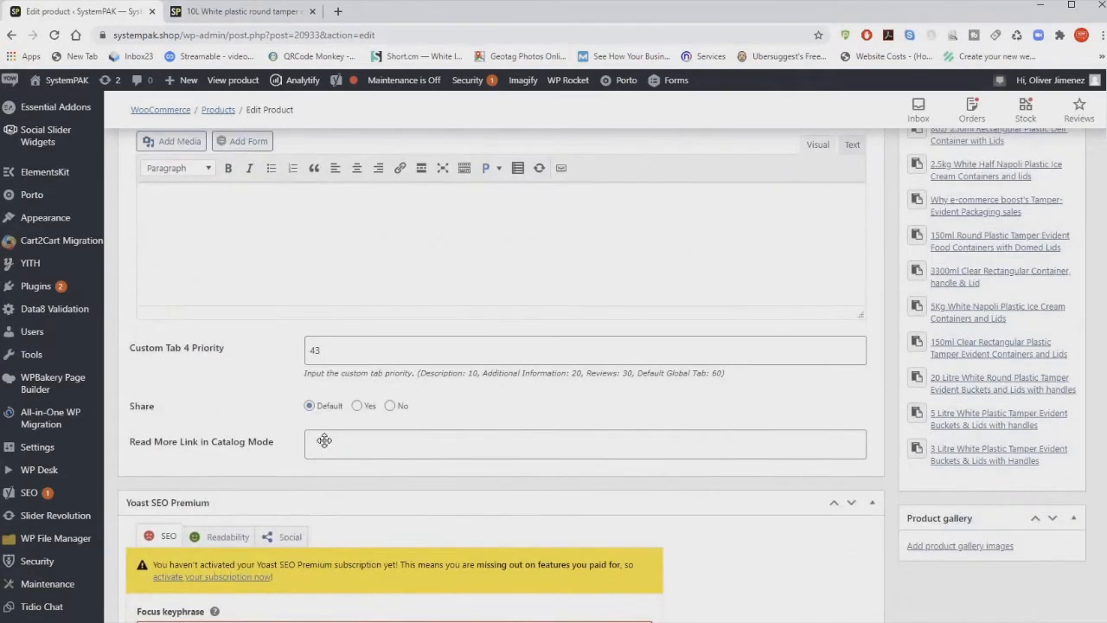
Step: Untick 'Visible on the product page' for the Containers Quantity attribute
scroll(325, 446, "down", 3)
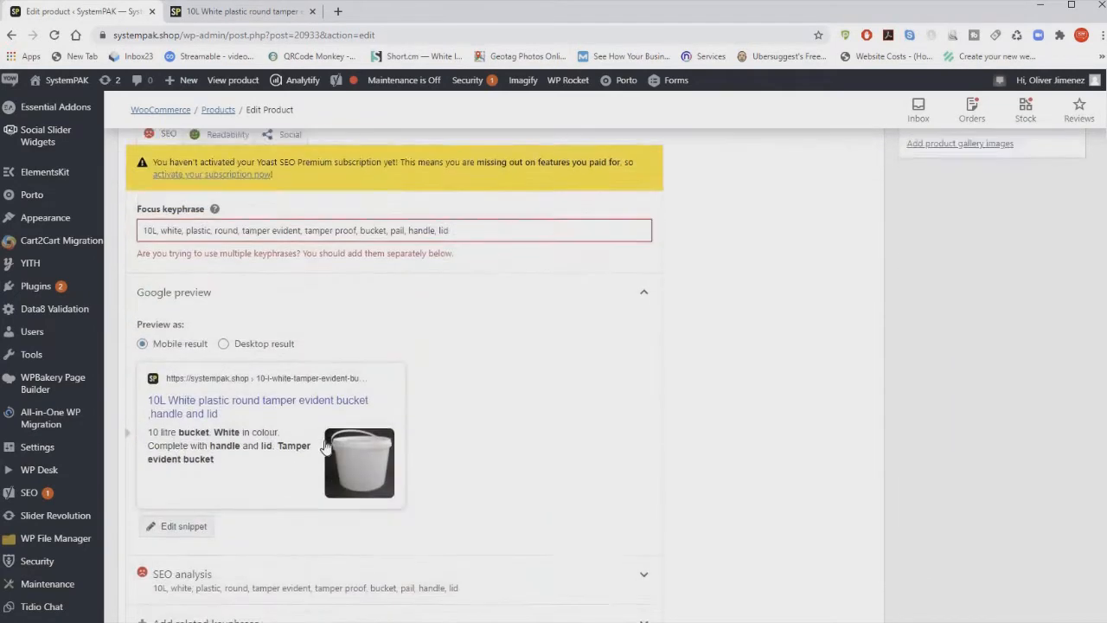
scroll(325, 446, "down", 5)
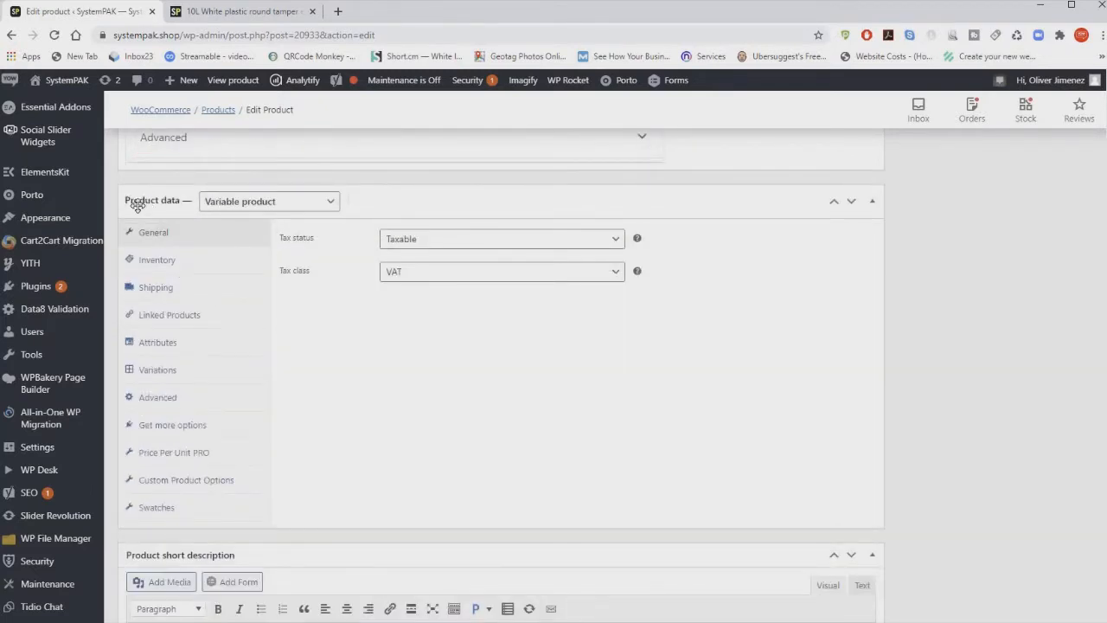
left_click(152, 344)
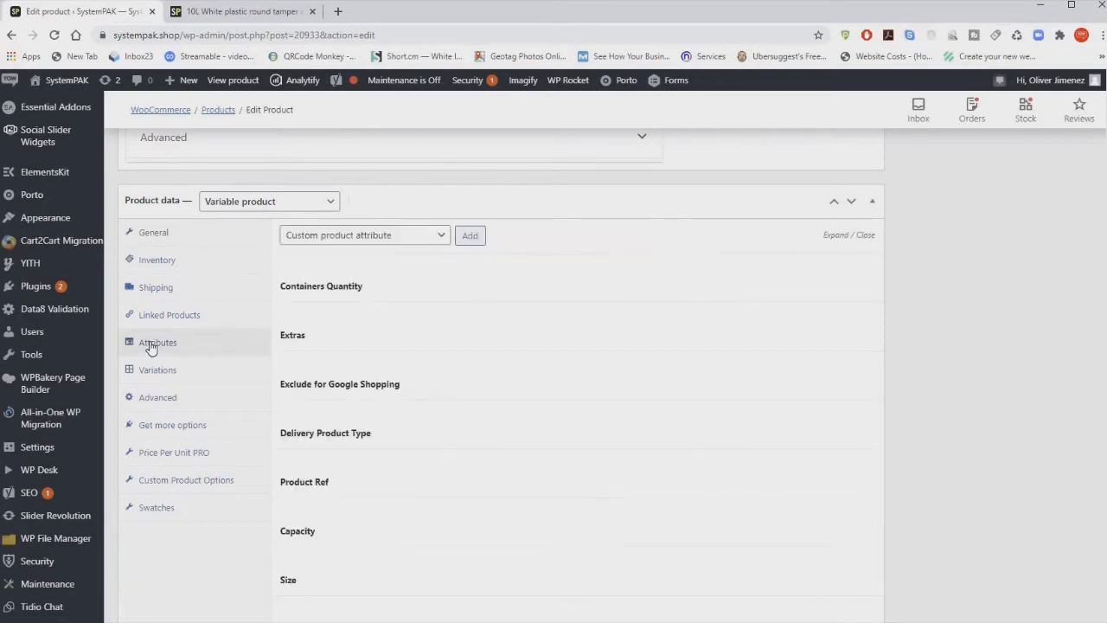
left_click(309, 292)
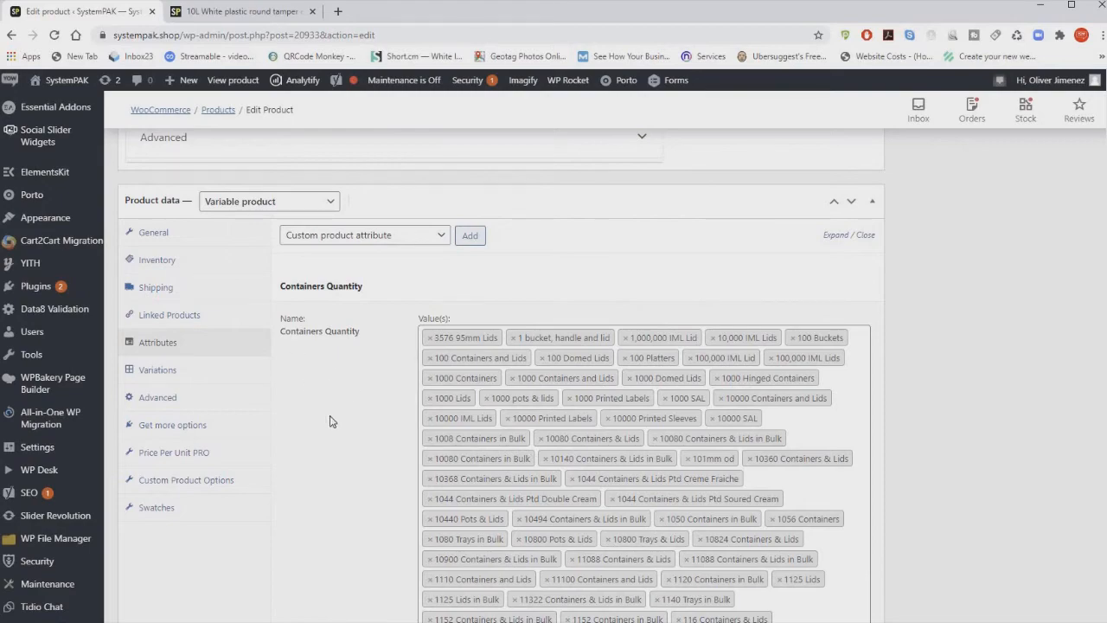
scroll(329, 421, "down", 4)
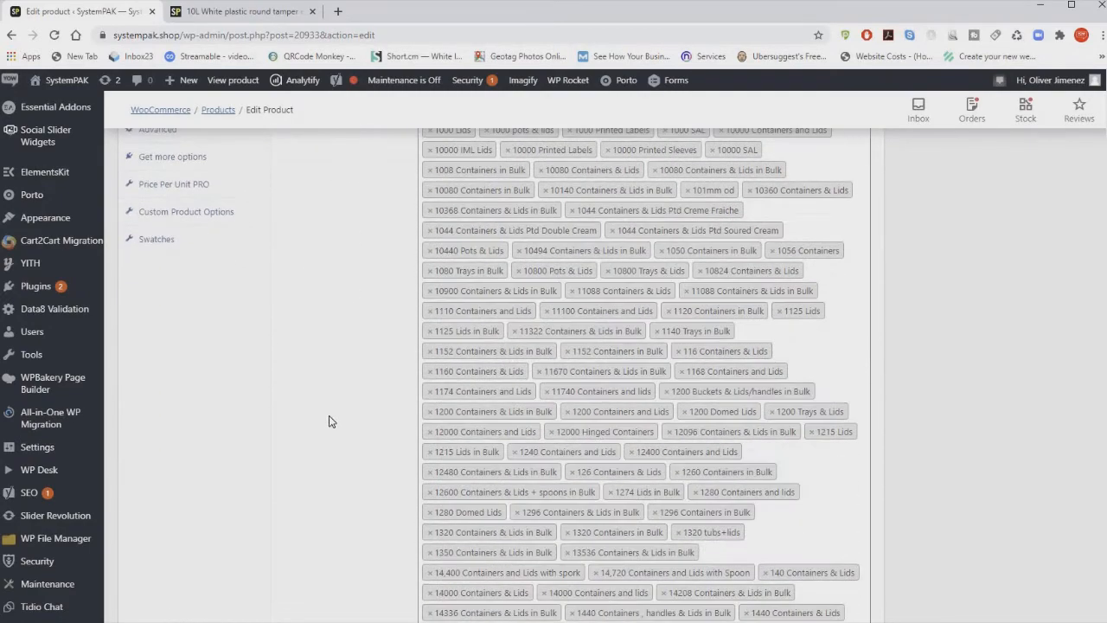
scroll(328, 421, "down", 5)
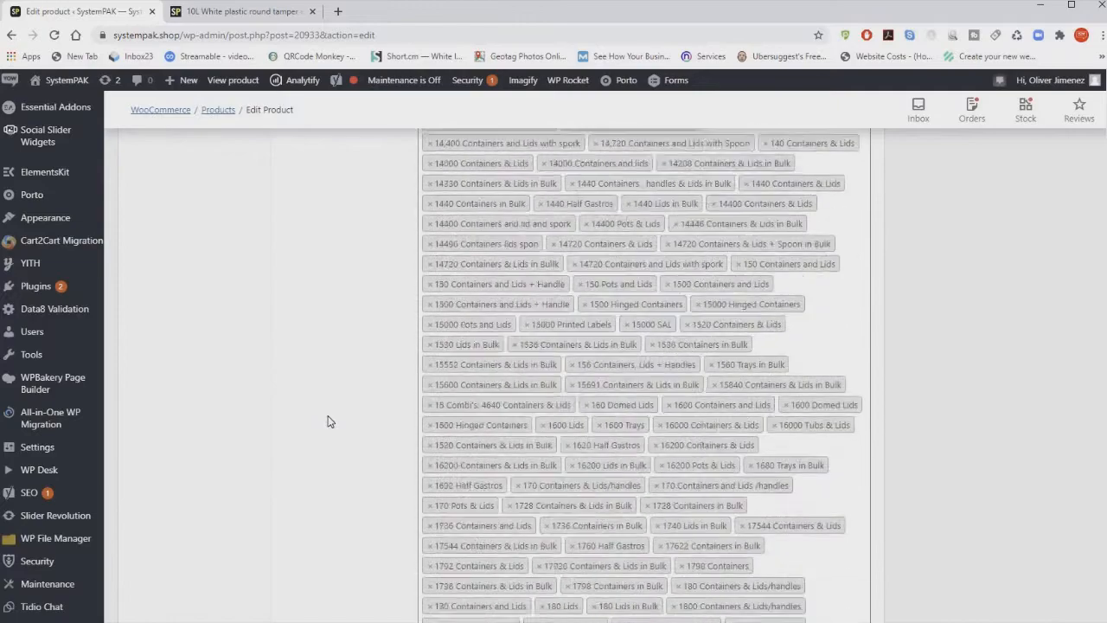
scroll(329, 422, "down", 15)
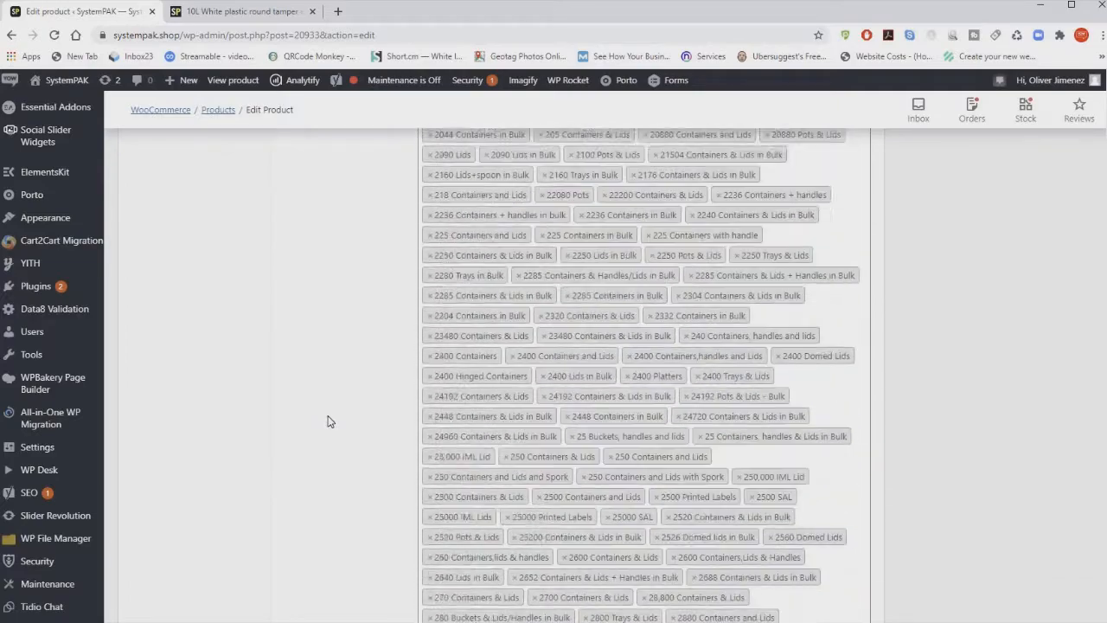
scroll(329, 421, "down", 10)
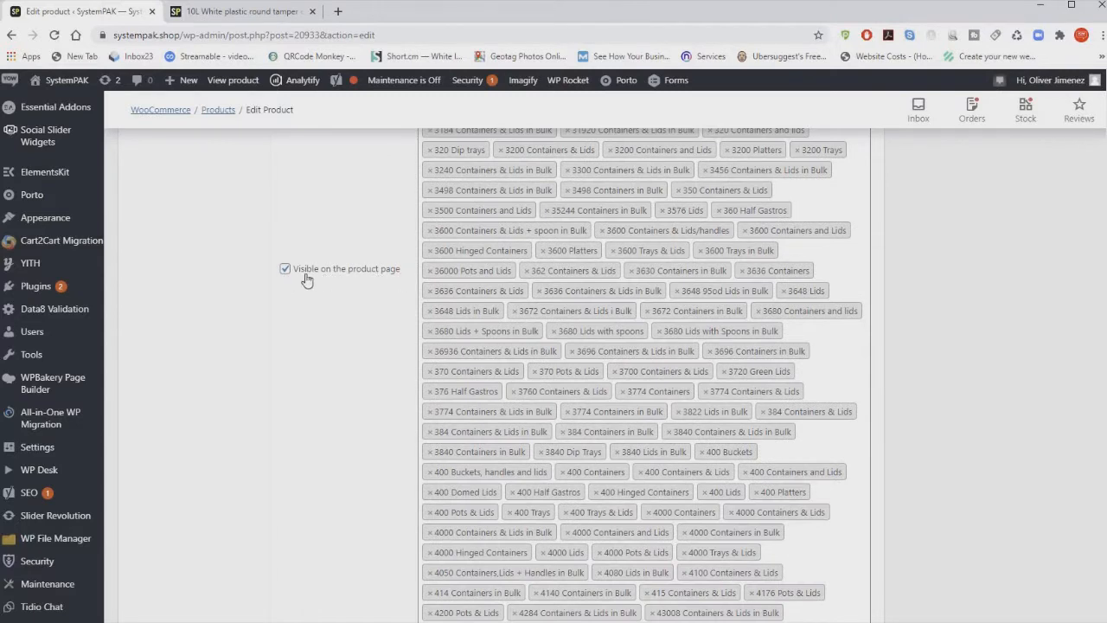
left_click(285, 271)
scroll(328, 454, "up", 15)
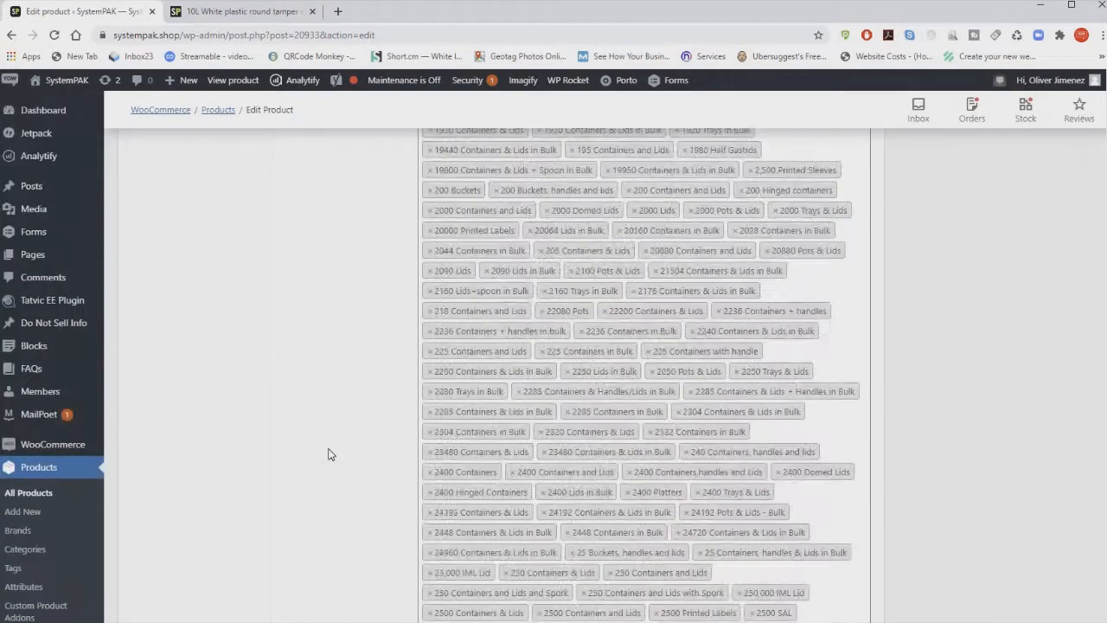
scroll(325, 454, "up", 10)
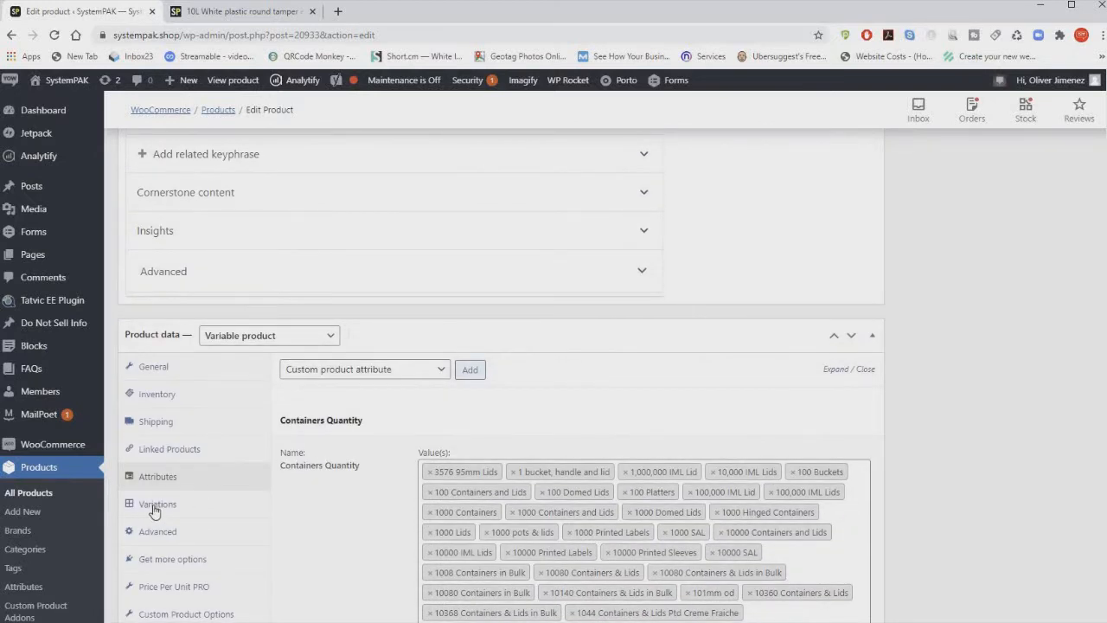
Step: Expand variation #20934 (Combi Pallet: 440) and place the cursor in its empty Regular price
left_click(154, 509)
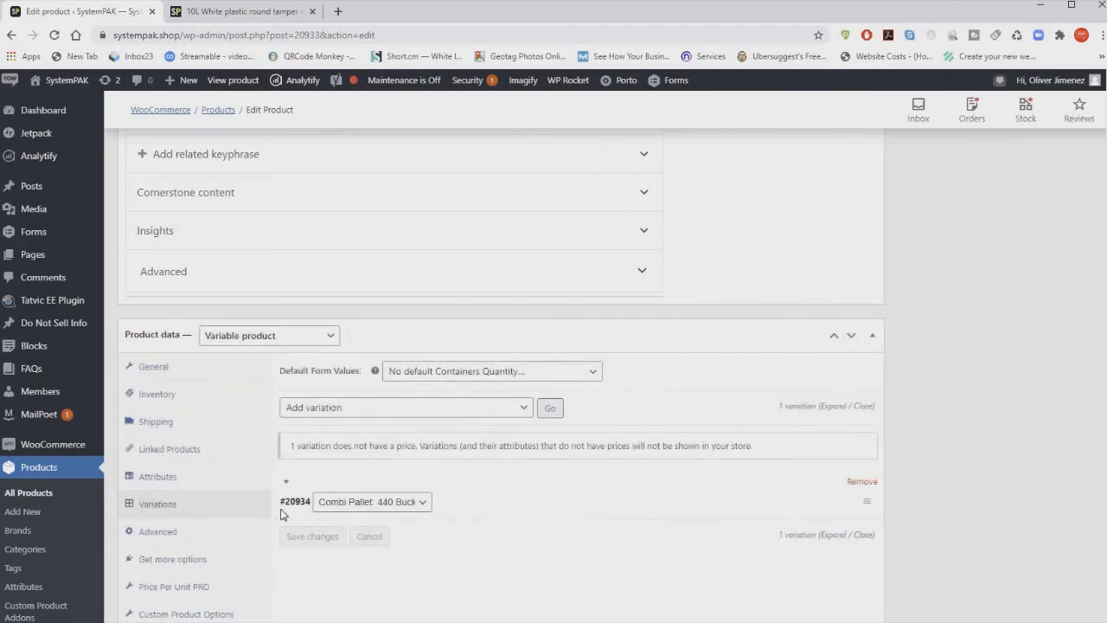
scroll(286, 512, "down", 2)
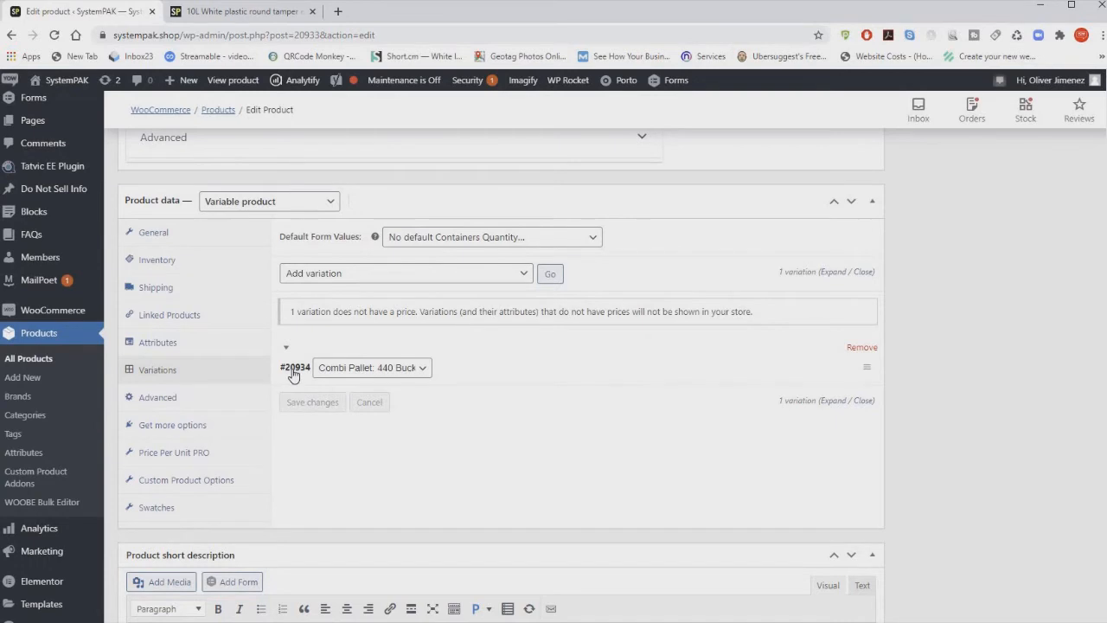
left_click(294, 372)
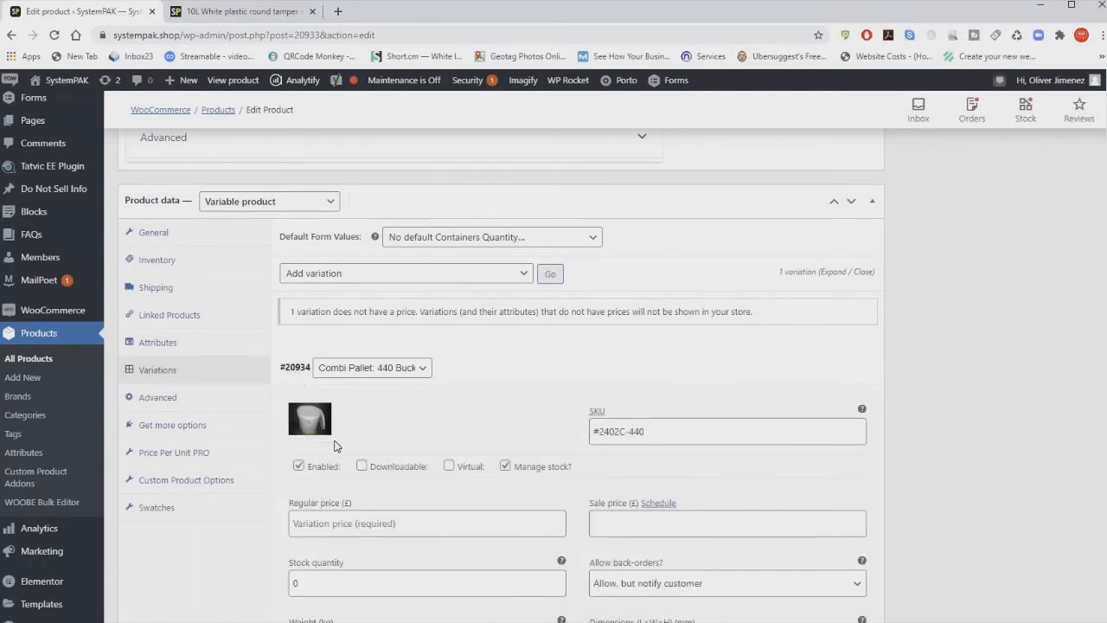
scroll(336, 445, "down", 3)
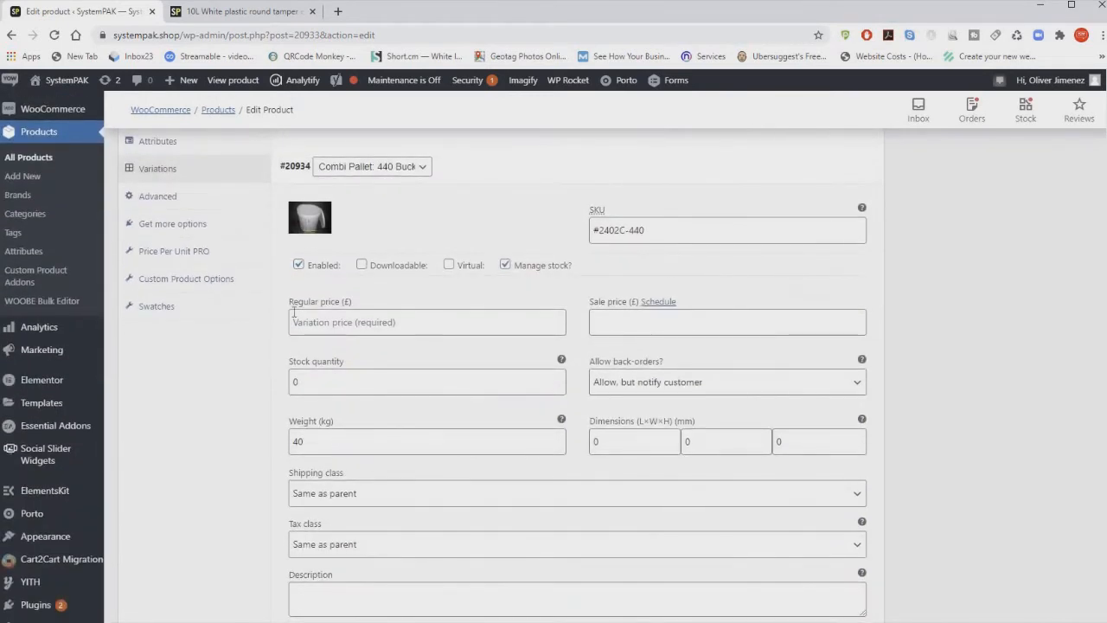
left_click(298, 322)
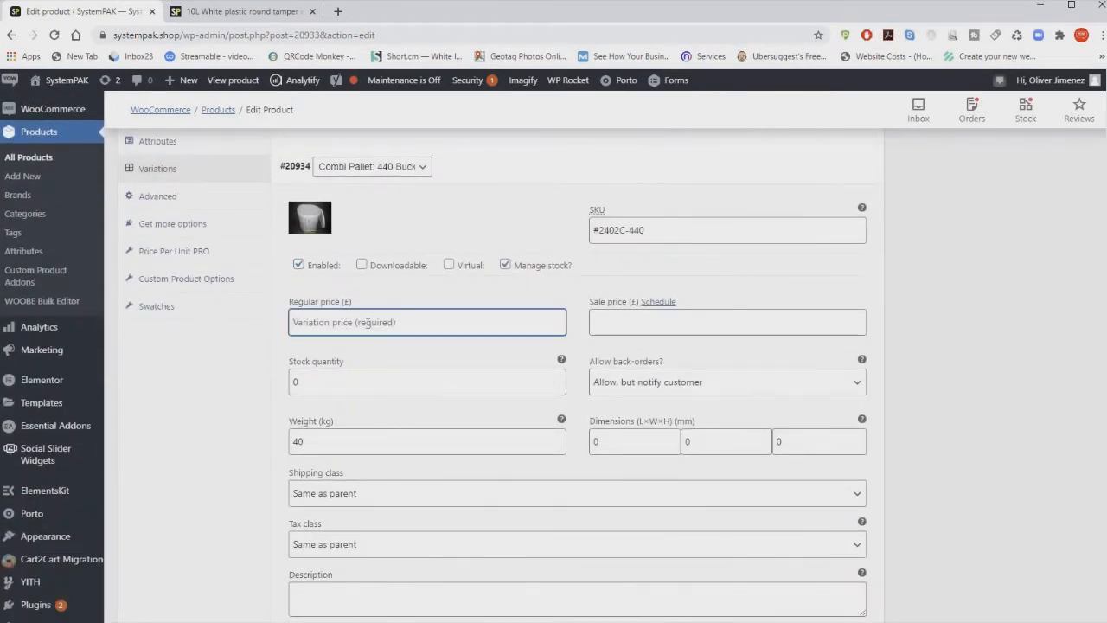
Step: Copy the £644.40 Combi Pallet total from the old site's 10 litre bucket page
left_click(208, 14)
scroll(493, 302, "up", 2)
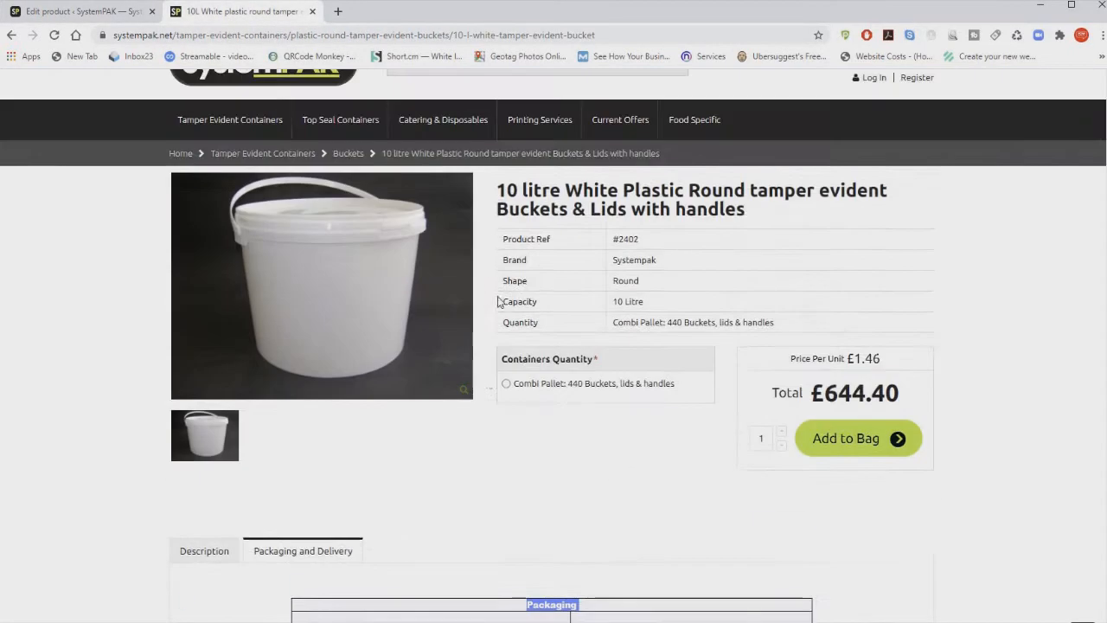
scroll(497, 301, "up", 1)
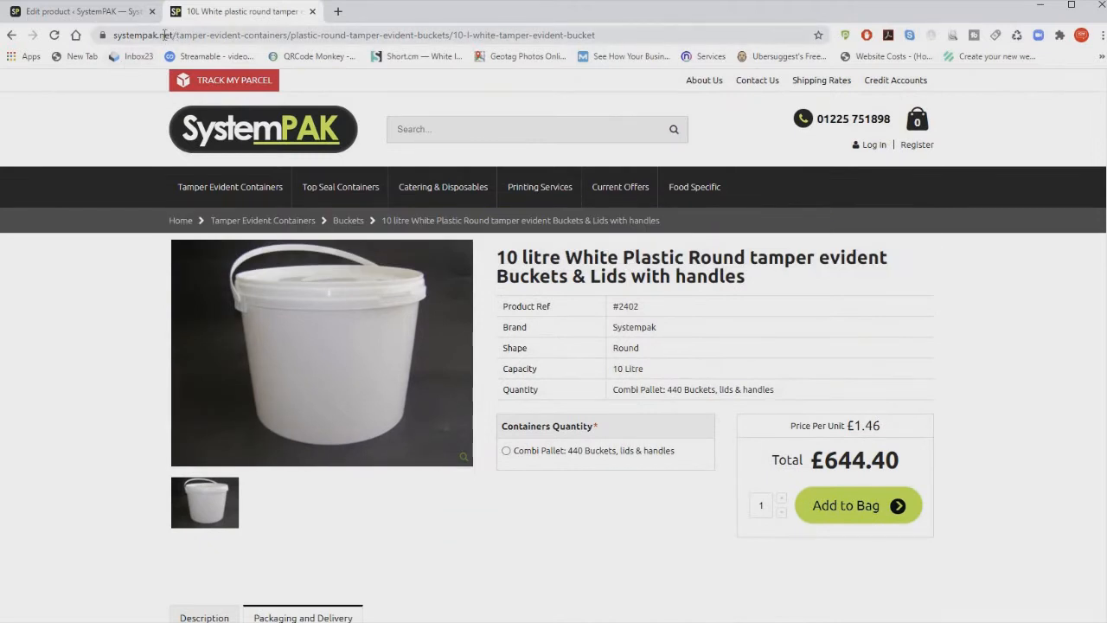
left_click_drag(165, 36, 177, 35)
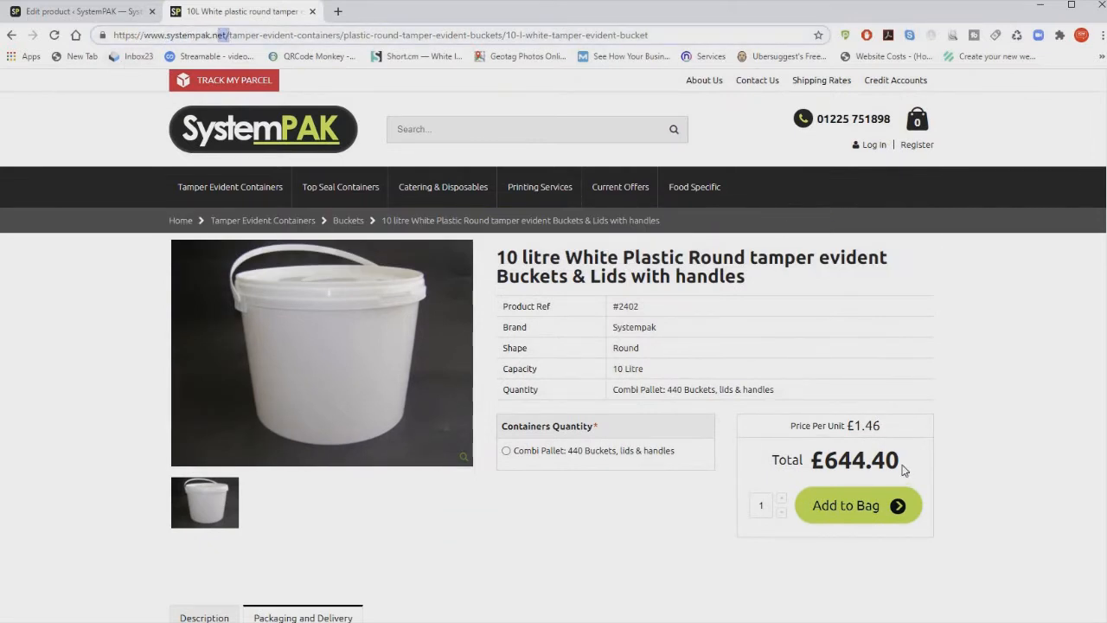
left_click_drag(902, 467, 824, 462)
key("ctrl+c")
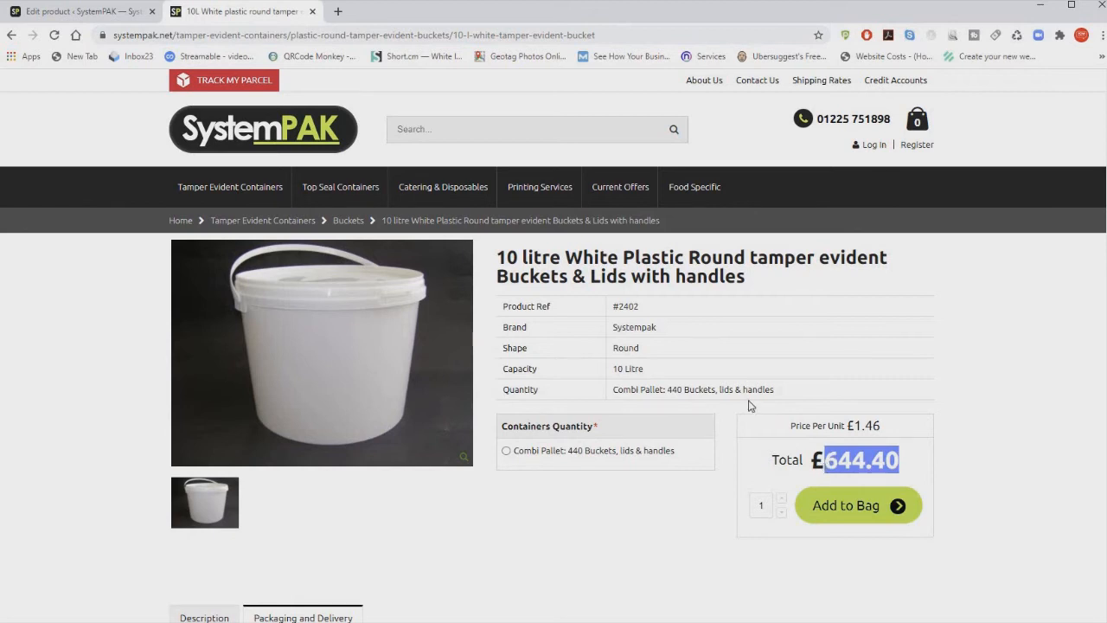
Step: Paste 644.40 into the variation's Regular price field
left_click(123, 17)
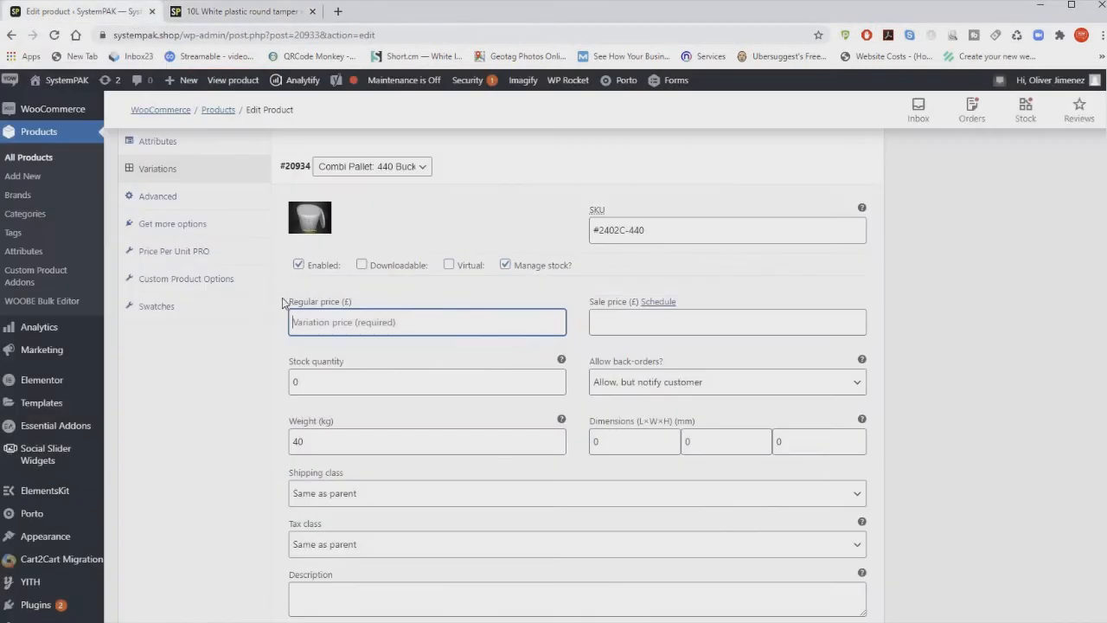
left_click(311, 313)
key("ctrl+v")
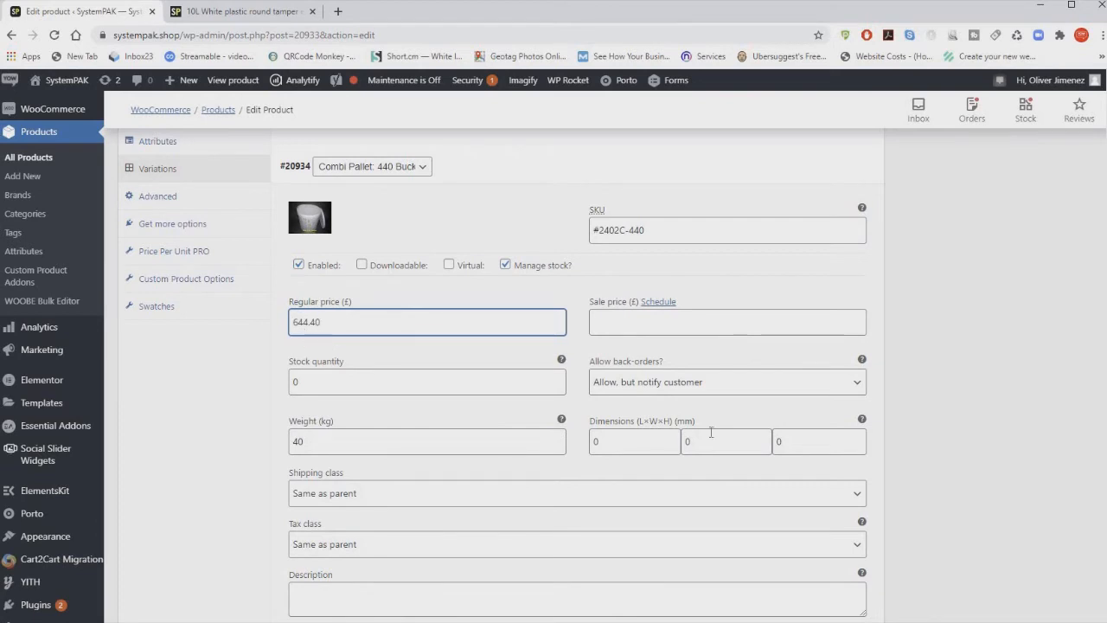
Step: Keep back-orders as 'Allow, but notify customer' and save the variation
left_click(629, 387)
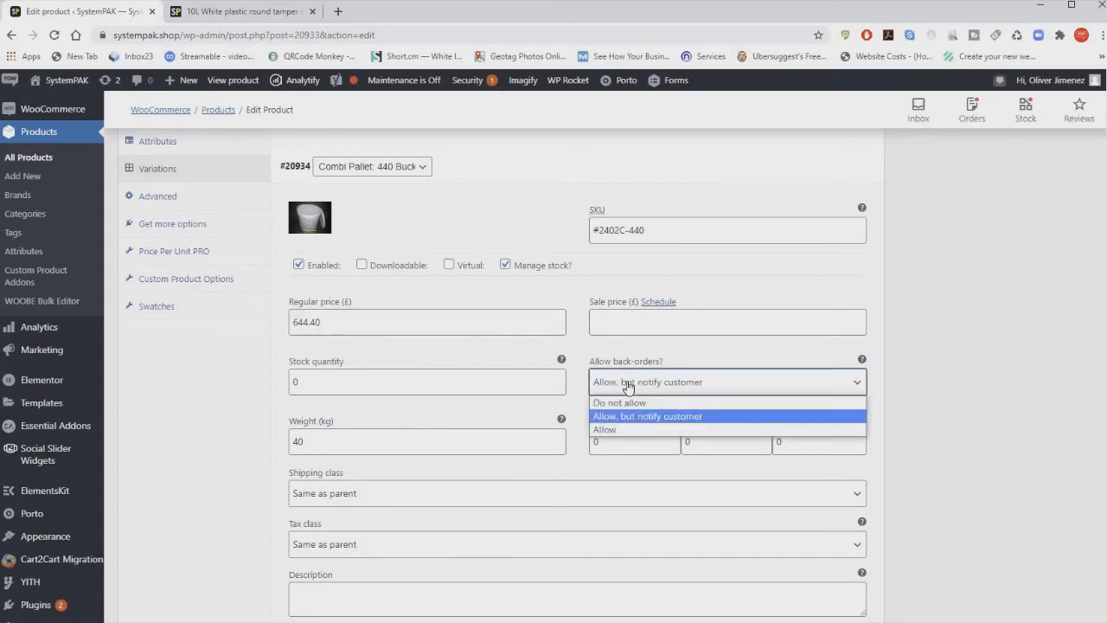
left_click(584, 356)
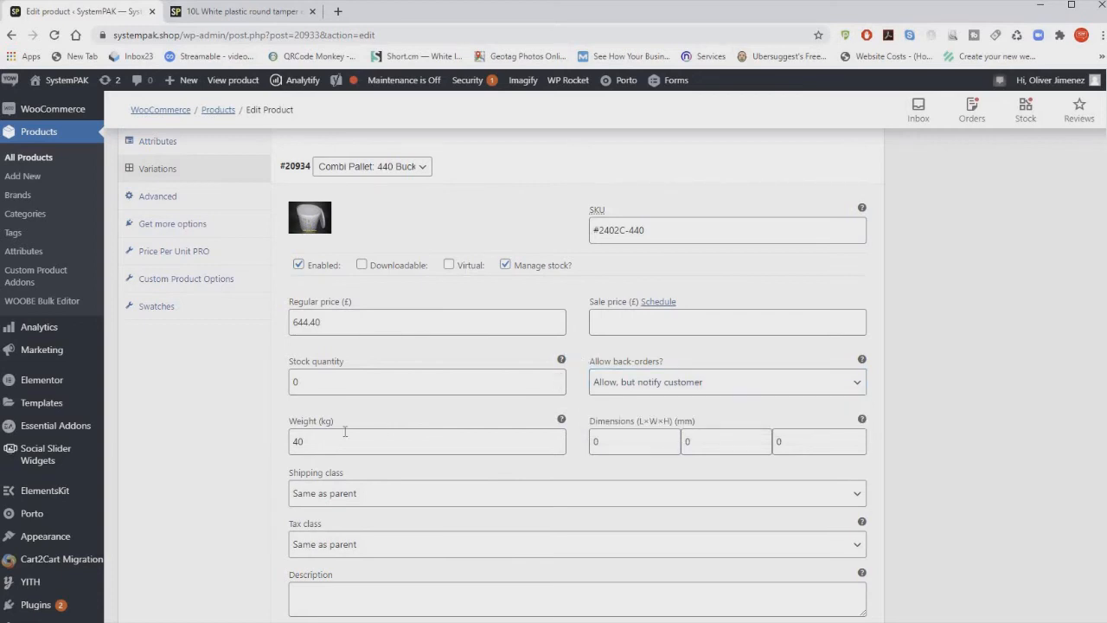
scroll(316, 432, "down", 1)
scroll(315, 432, "down", 2)
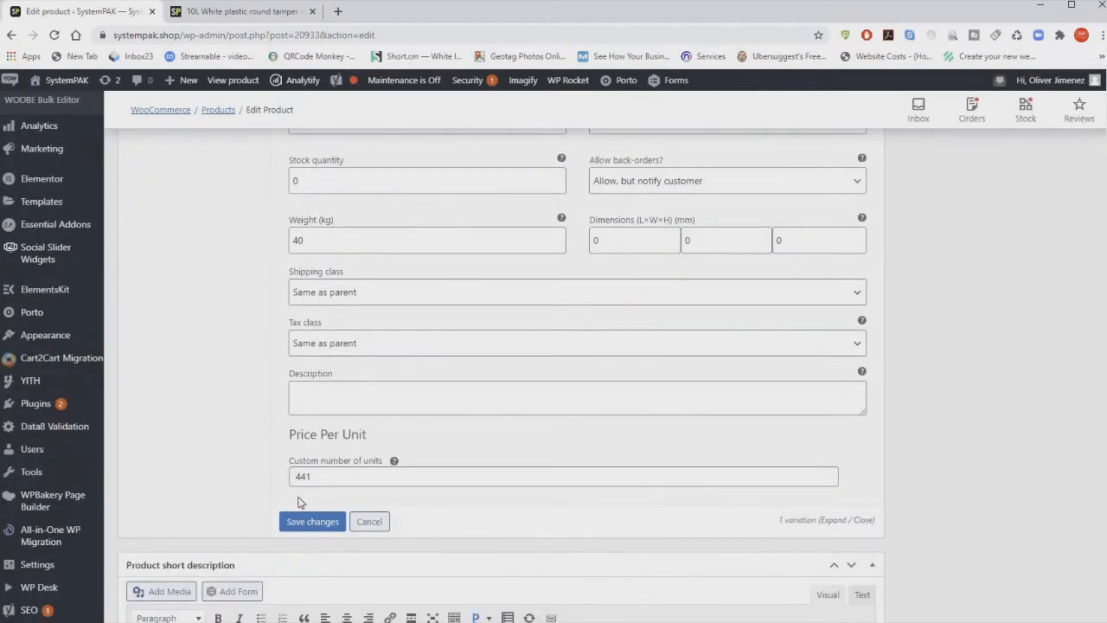
scroll(300, 504, "down", 4)
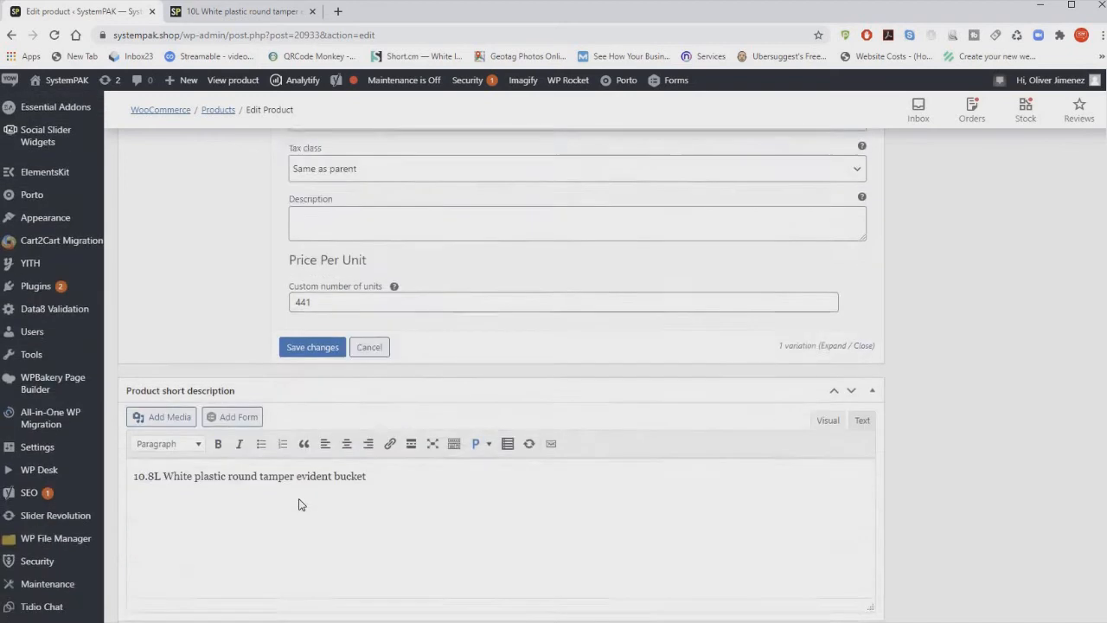
scroll(300, 504, "up", 5)
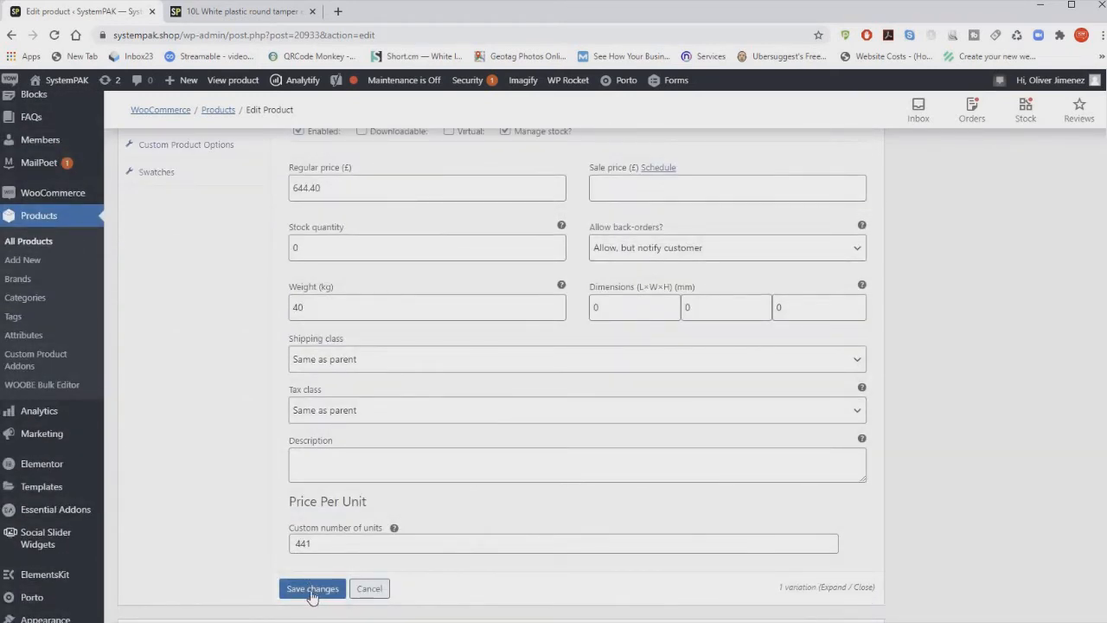
left_click(312, 592)
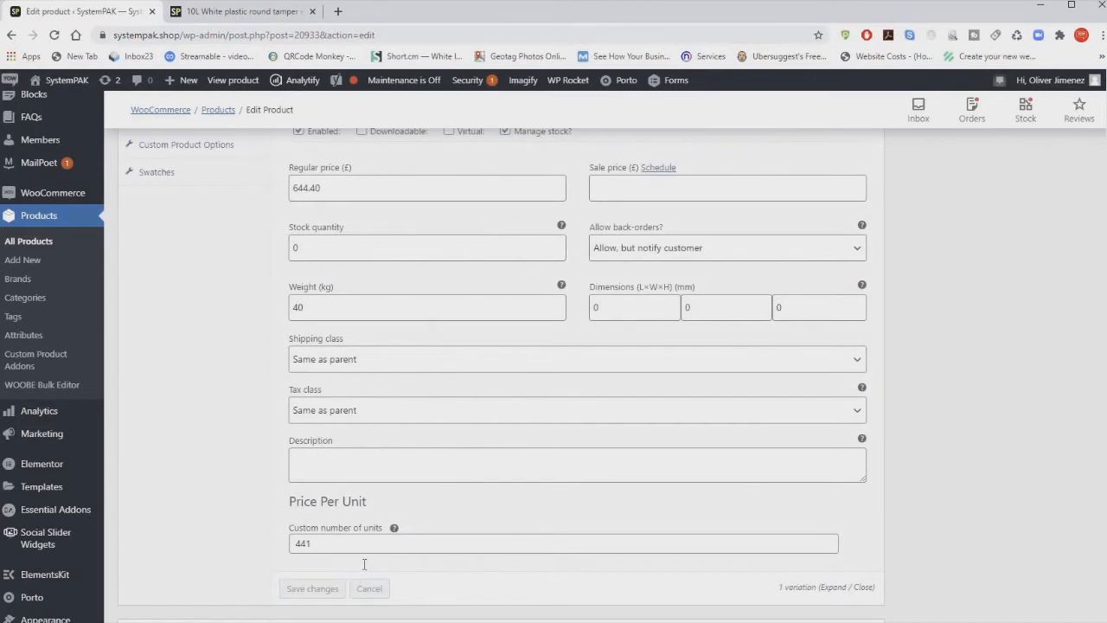
scroll(363, 568, "up", 1)
scroll(363, 568, "up", 20)
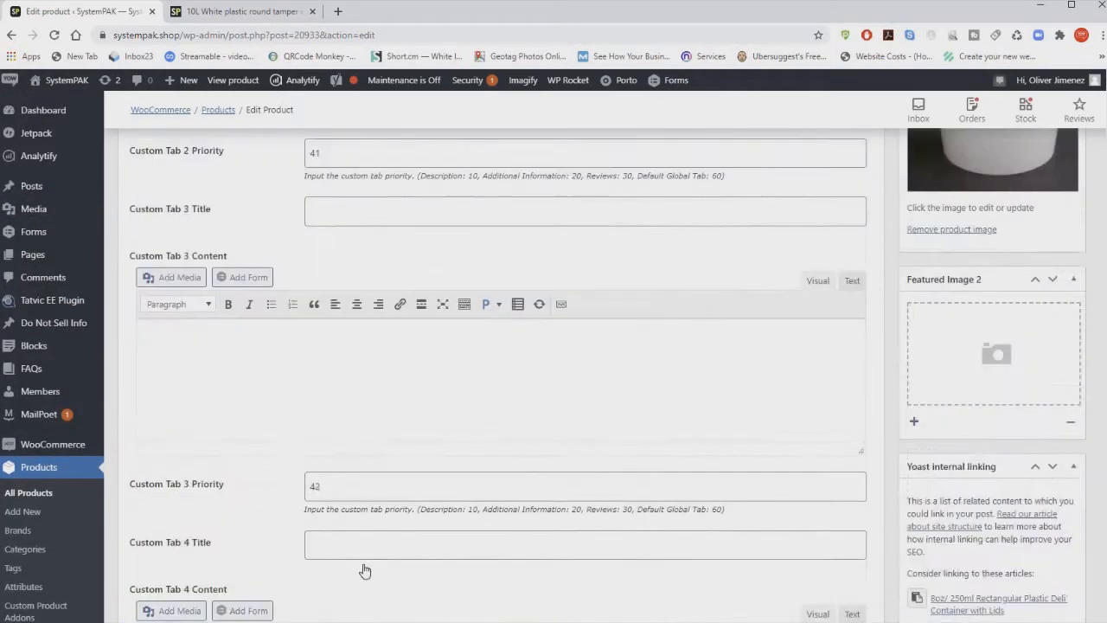
Step: Stay in the editor past the Leave site prompt and update the 10 litre bucket product
scroll(363, 568, "up", 10)
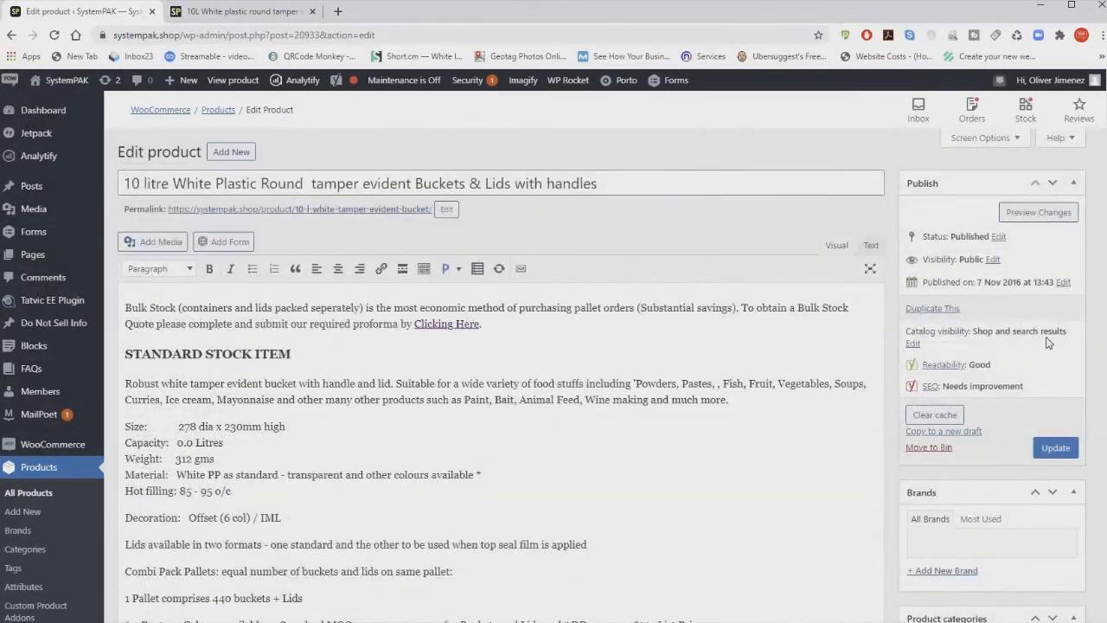
left_click(232, 81)
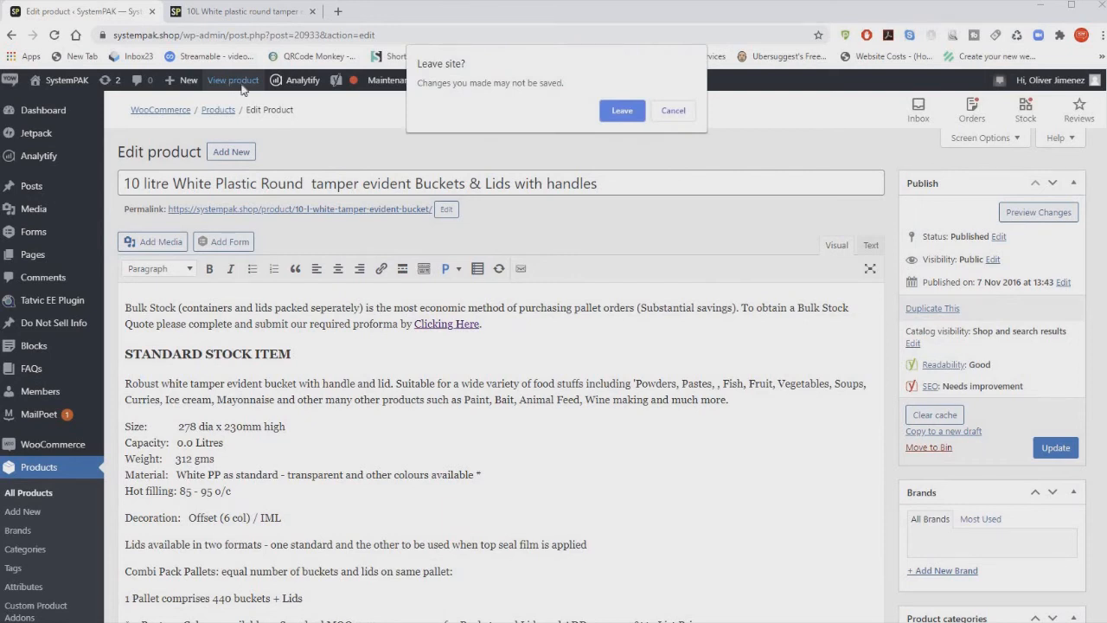
left_click(673, 111)
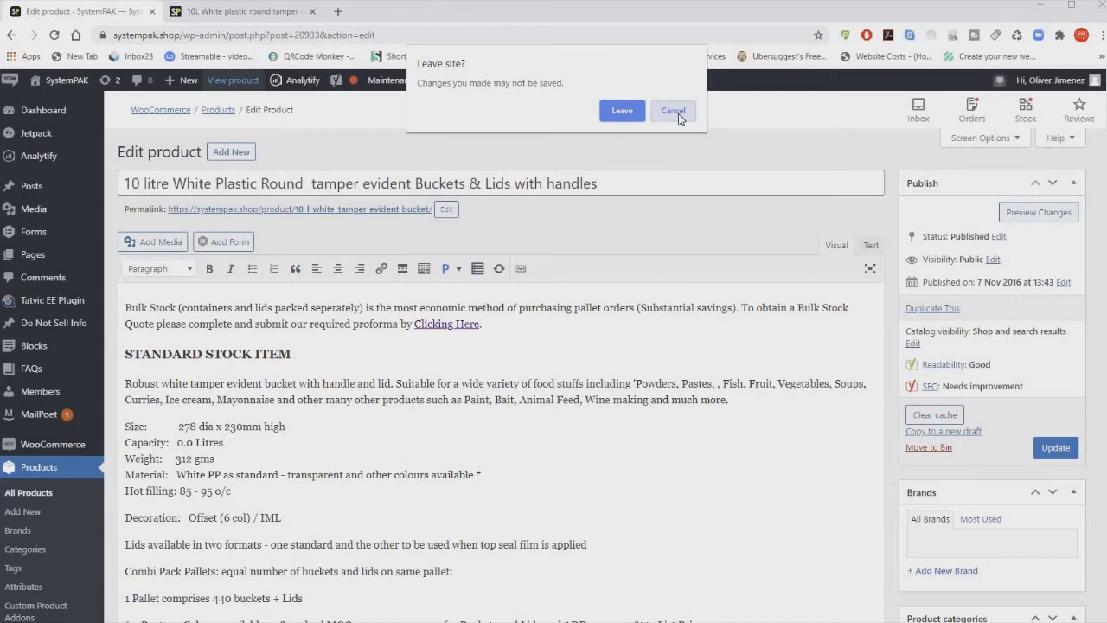
left_click(1065, 451)
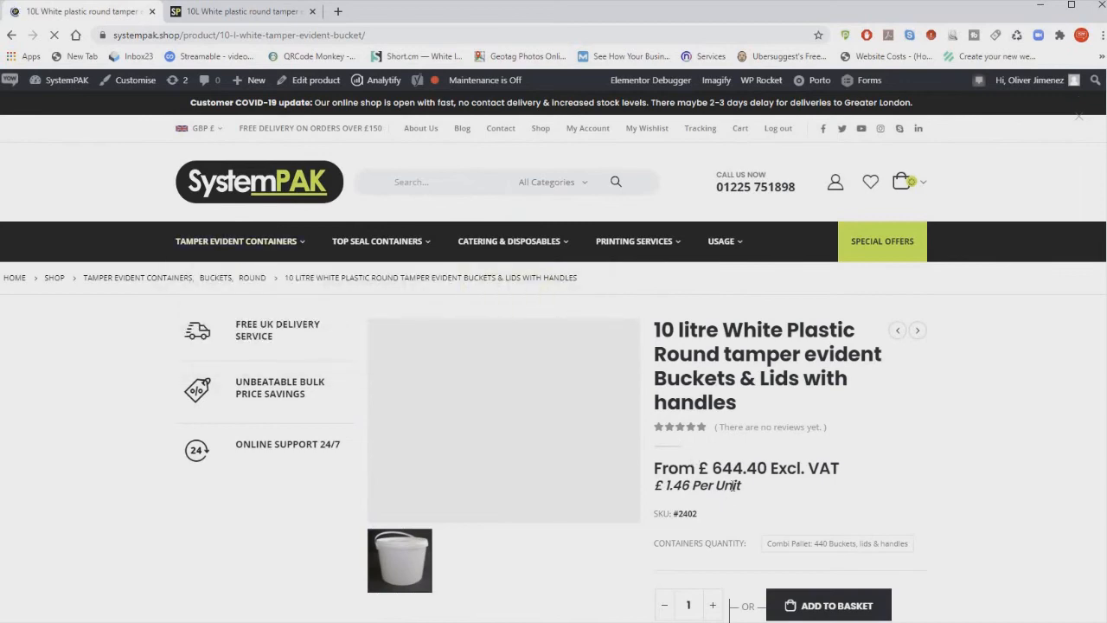
Step: Review the bucket page's Additional Information and Packaging and Delivery tabs
scroll(733, 486, "down", 3)
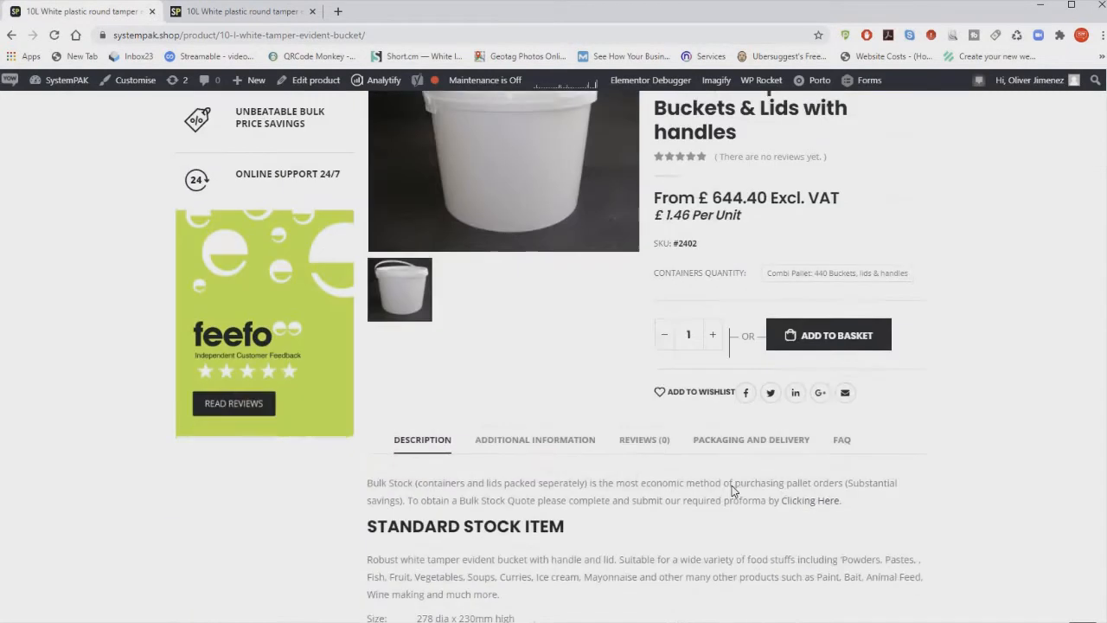
scroll(732, 490, "down", 2)
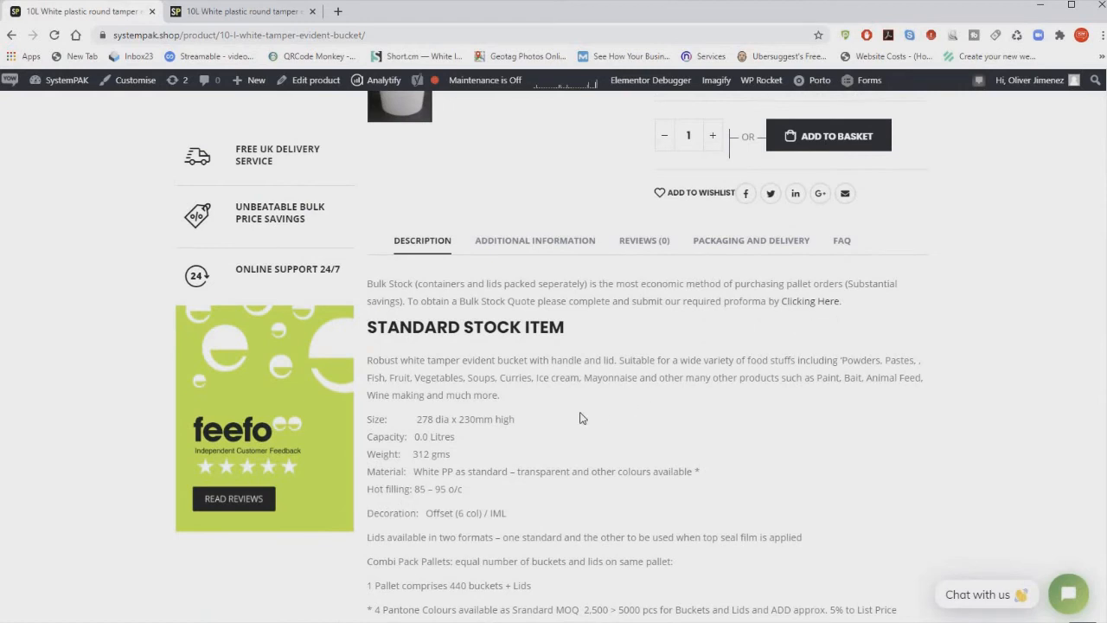
scroll(581, 415, "down", 3)
scroll(513, 414, "up", 6)
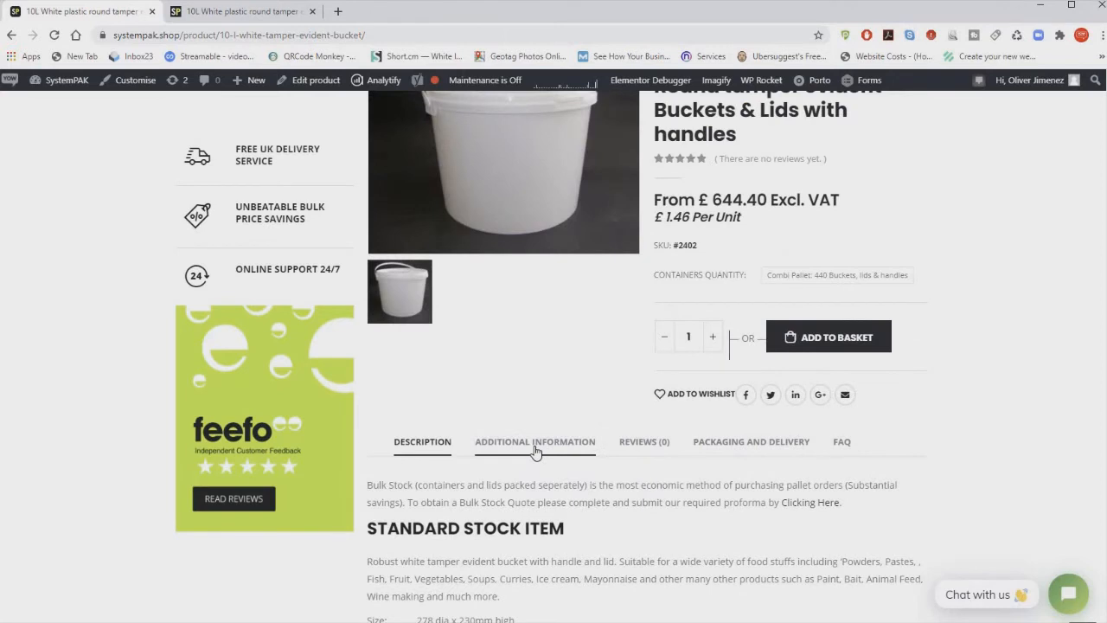
left_click(535, 448)
scroll(533, 452, "down", 4)
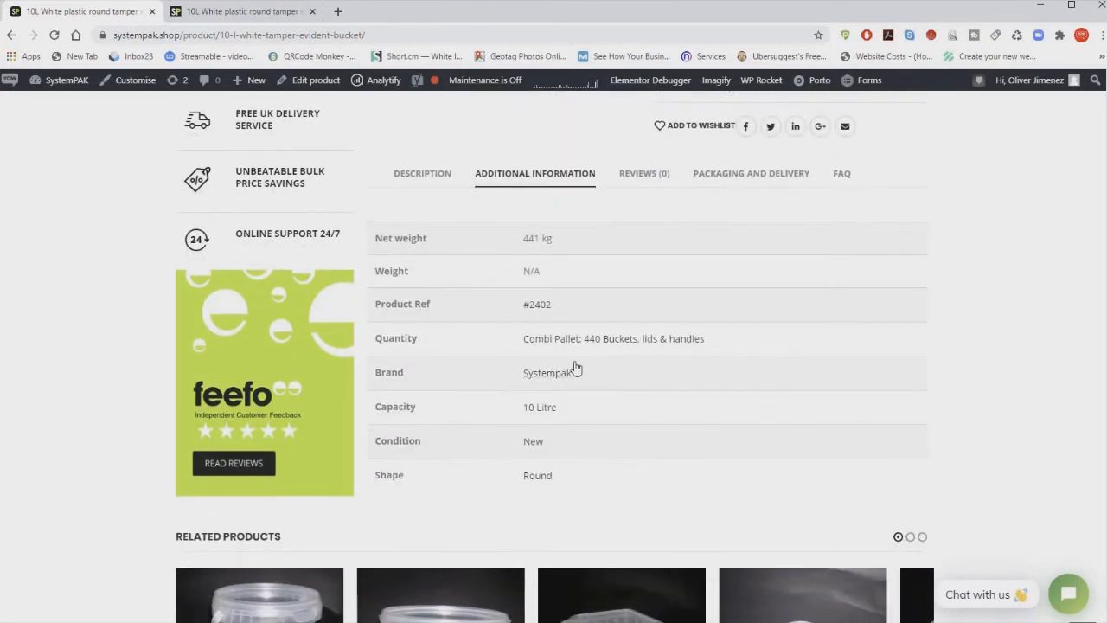
scroll(735, 337, "up", 2)
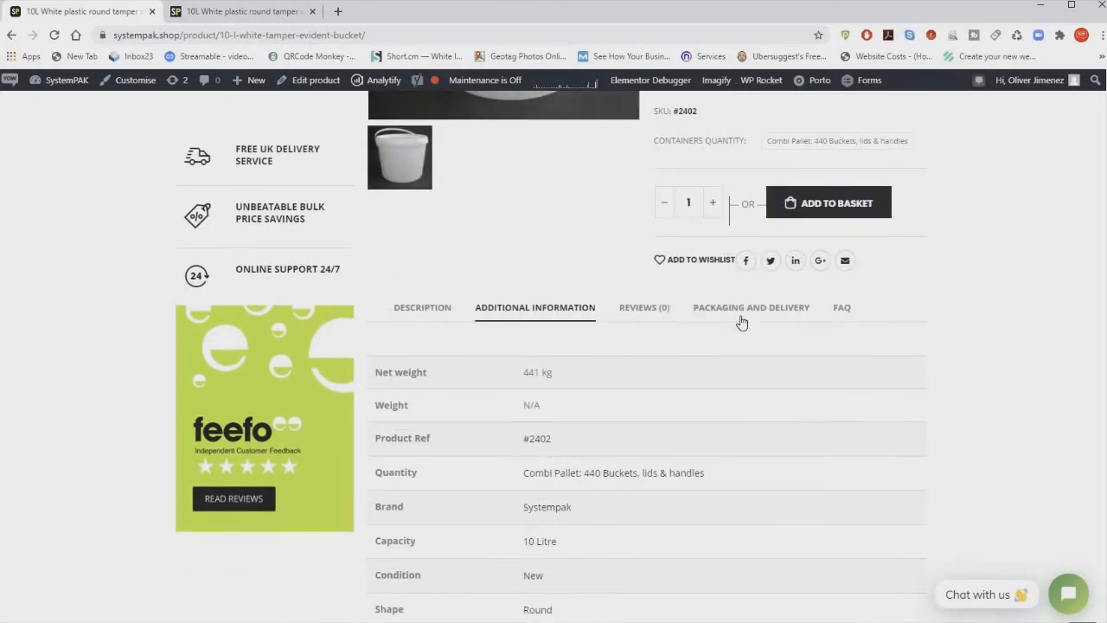
left_click(739, 313)
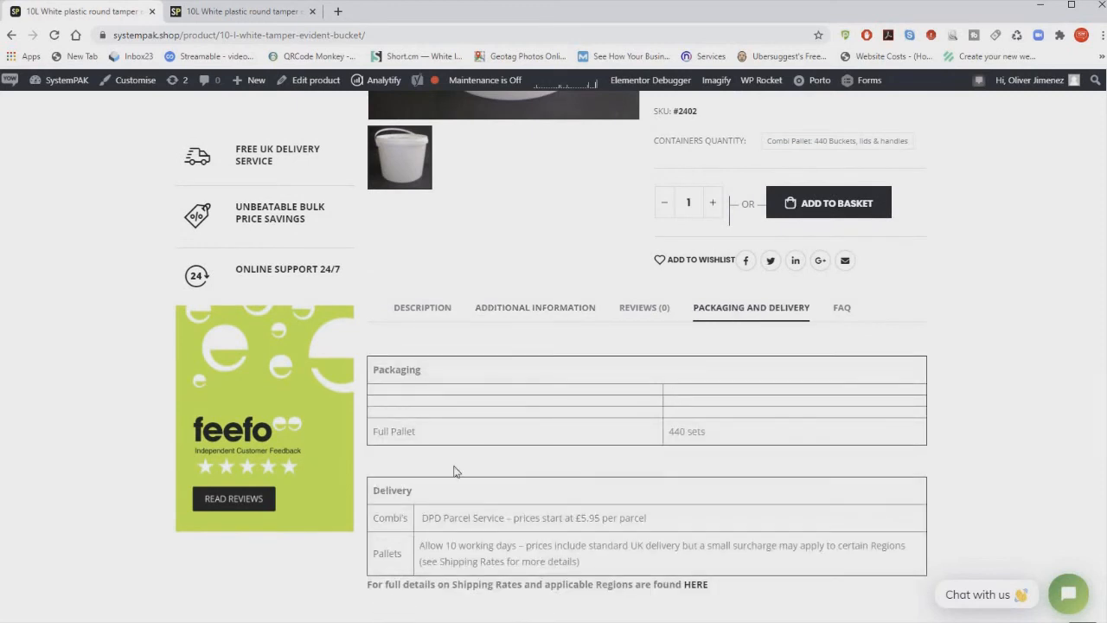
Step: Browse the FAQ tab, filtering by outside-UK delivery, payment and UK delivery
left_click(837, 311)
scroll(467, 441, "down", 3)
scroll(464, 428, "up", 3)
left_click(478, 426)
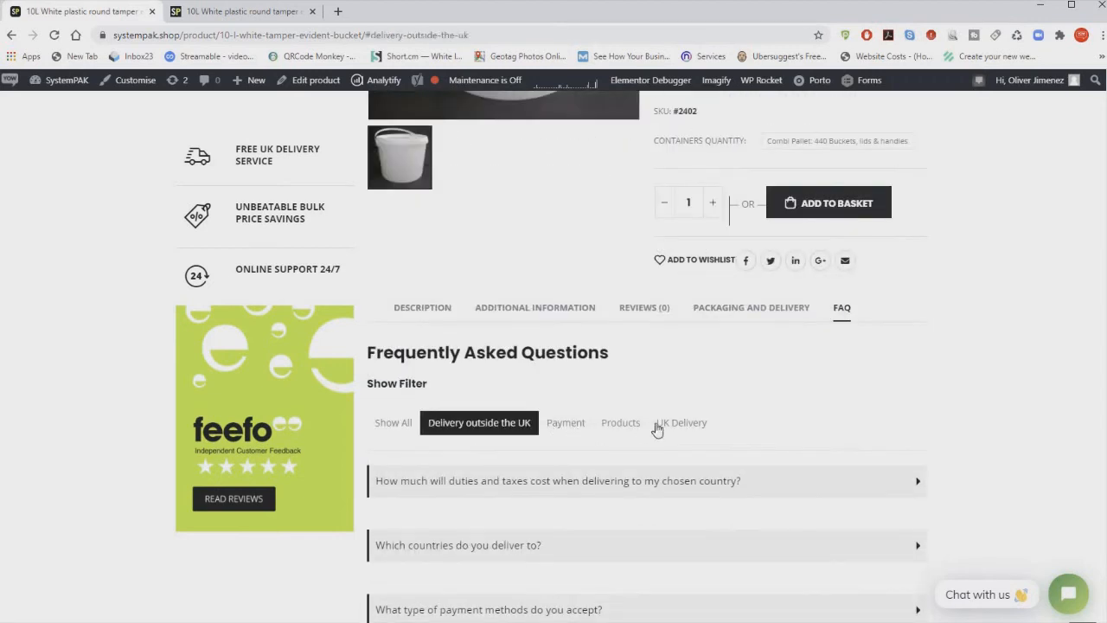
left_click(566, 425)
left_click(667, 427)
scroll(635, 382, "up", 3)
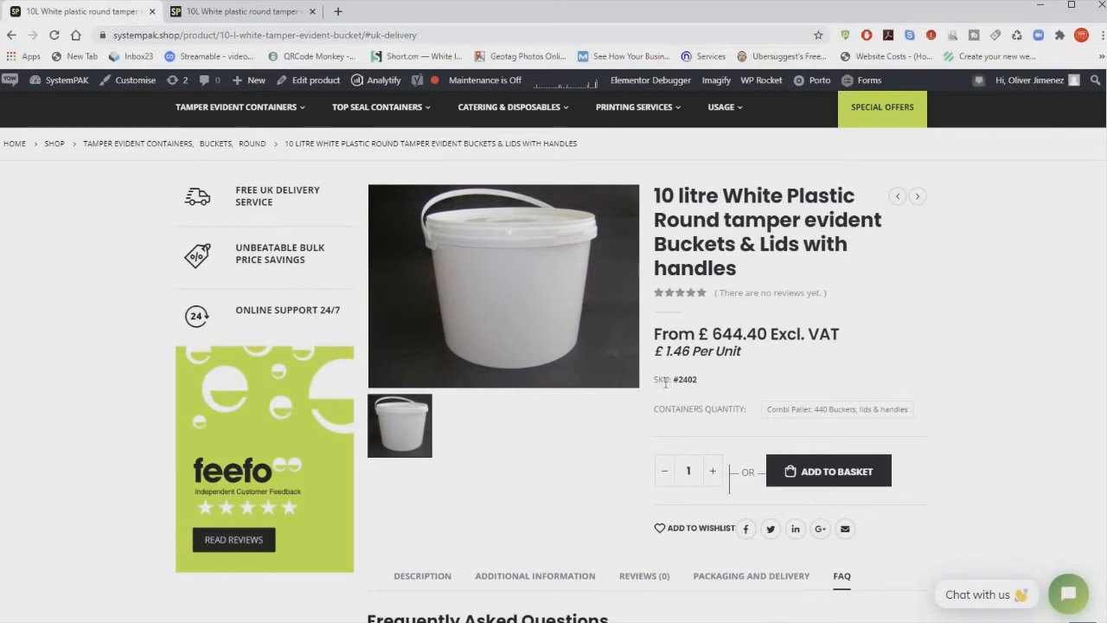
Step: Select Combi Pallet on the old site's bucket page to reveal Buy 3 for £584.11
left_click(236, 13)
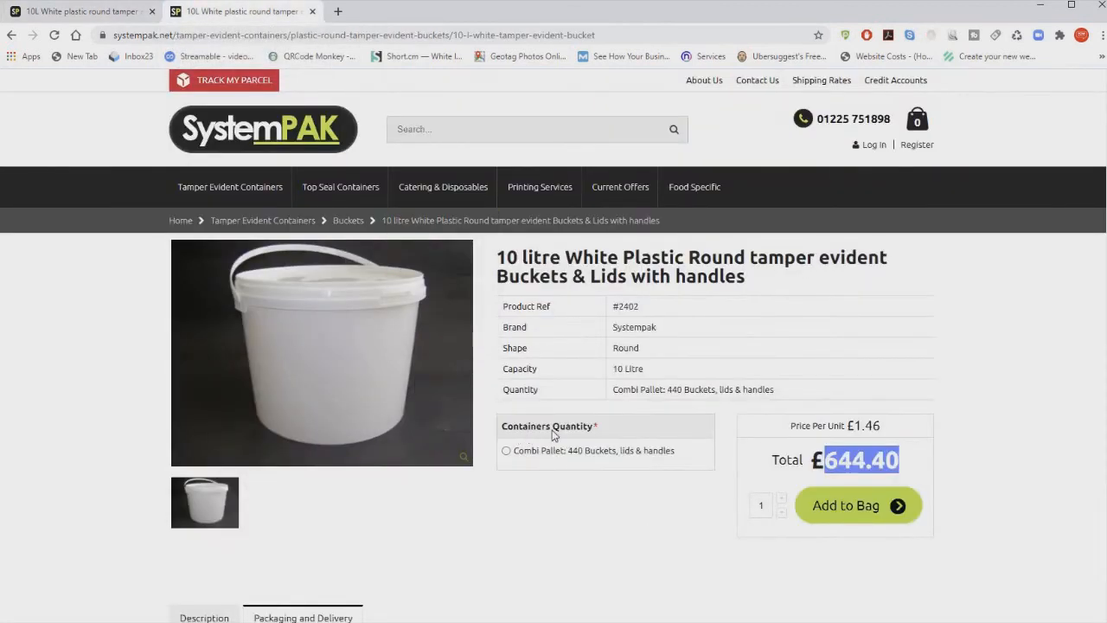
left_click(507, 451)
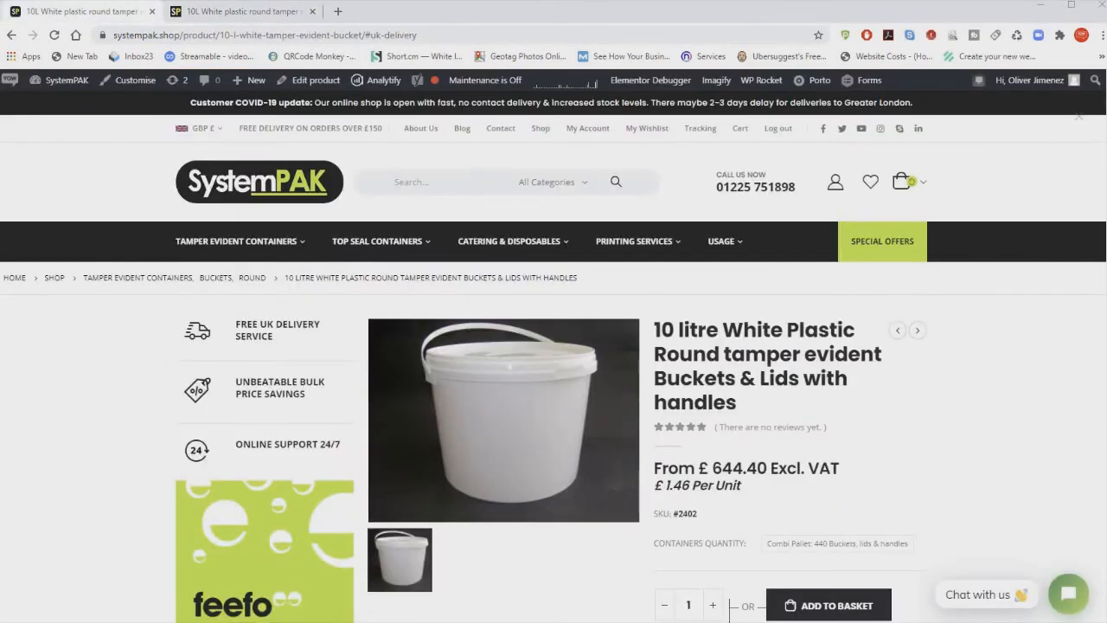
Step: Go from the storefront to the admin dashboard, then to WooCommerce's Woo Discount Rules
mouse_move(66, 86)
left_click(61, 109)
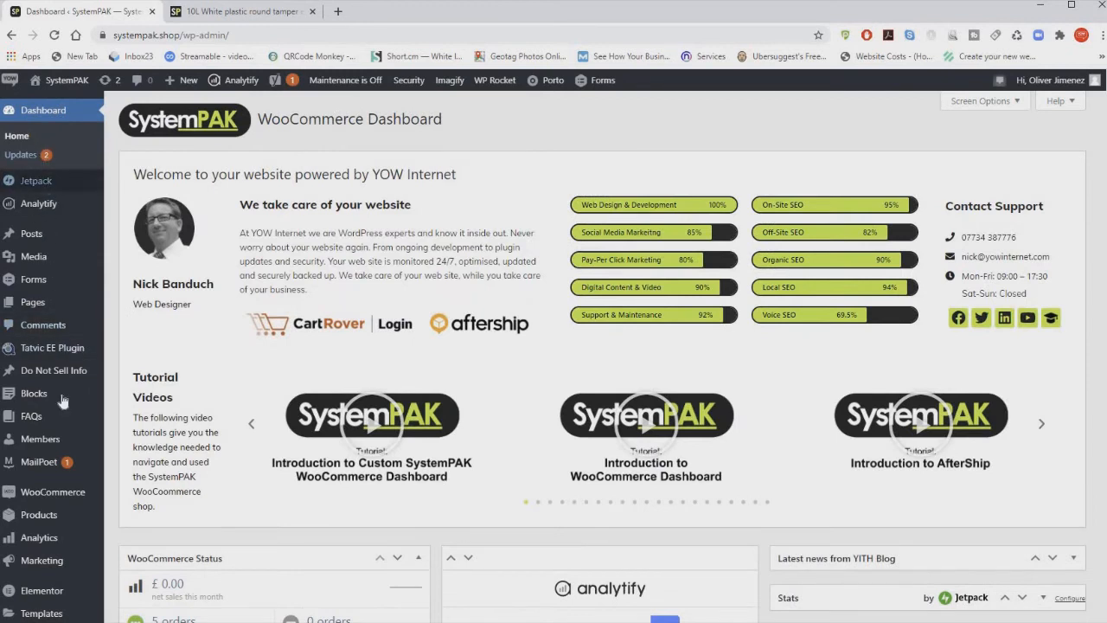
mouse_move(26, 498)
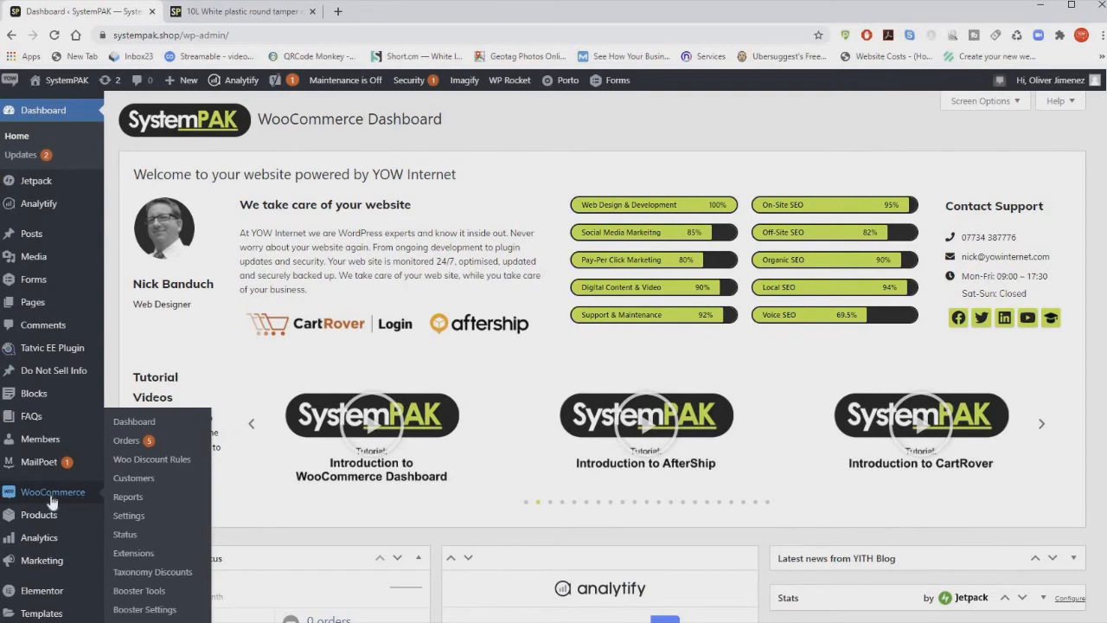
left_click(154, 467)
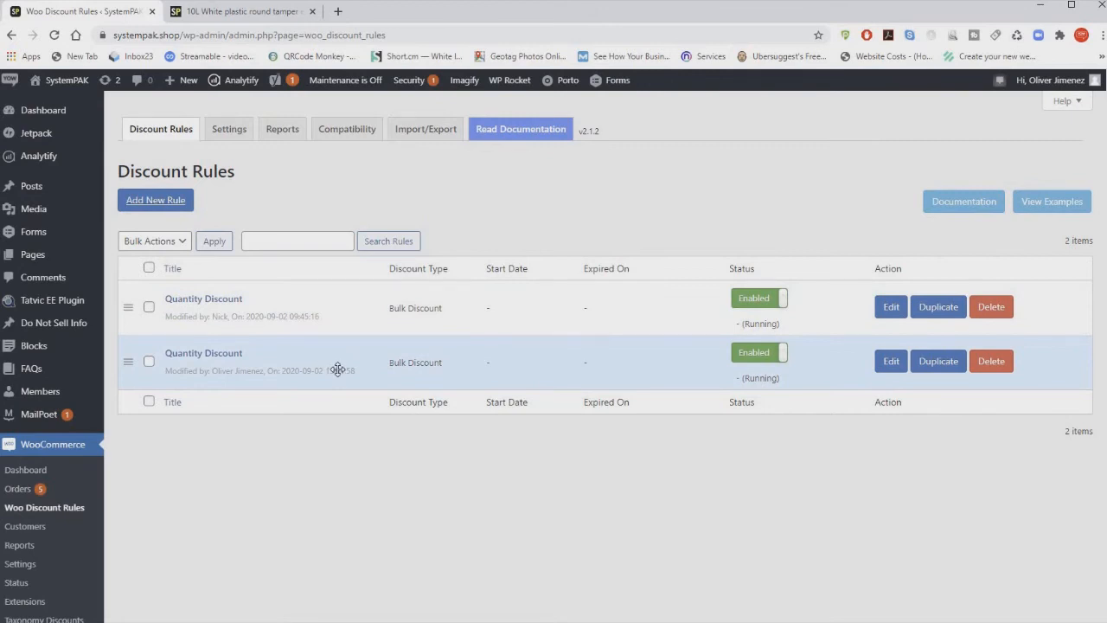
Step: Duplicate the second Quantity Discount rule and open 'Quantity Discount - copy' for editing
left_click(938, 365)
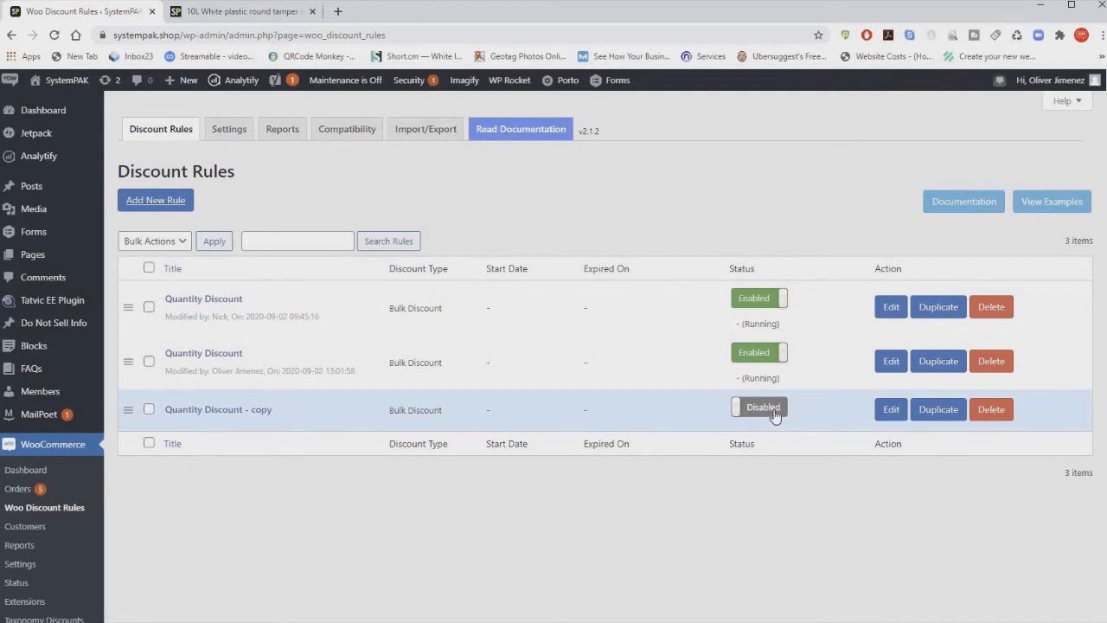
left_click(187, 416)
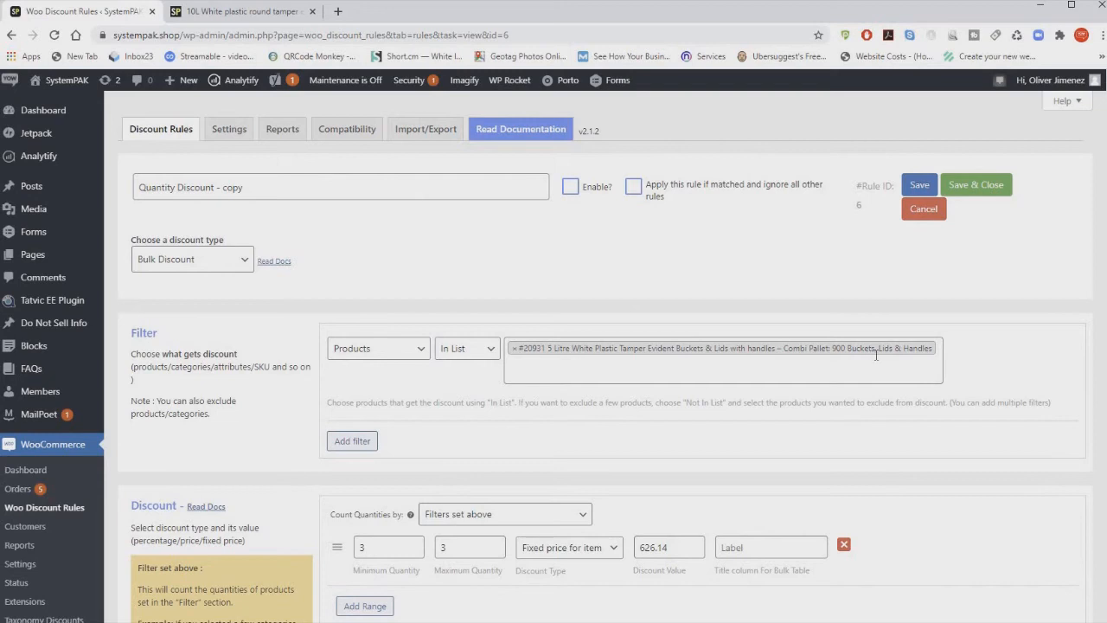
Step: Remove the 5 litre bucket from the filter and copy the old site's 'Combi Pallet: 440 Buckets' text
left_click(515, 353)
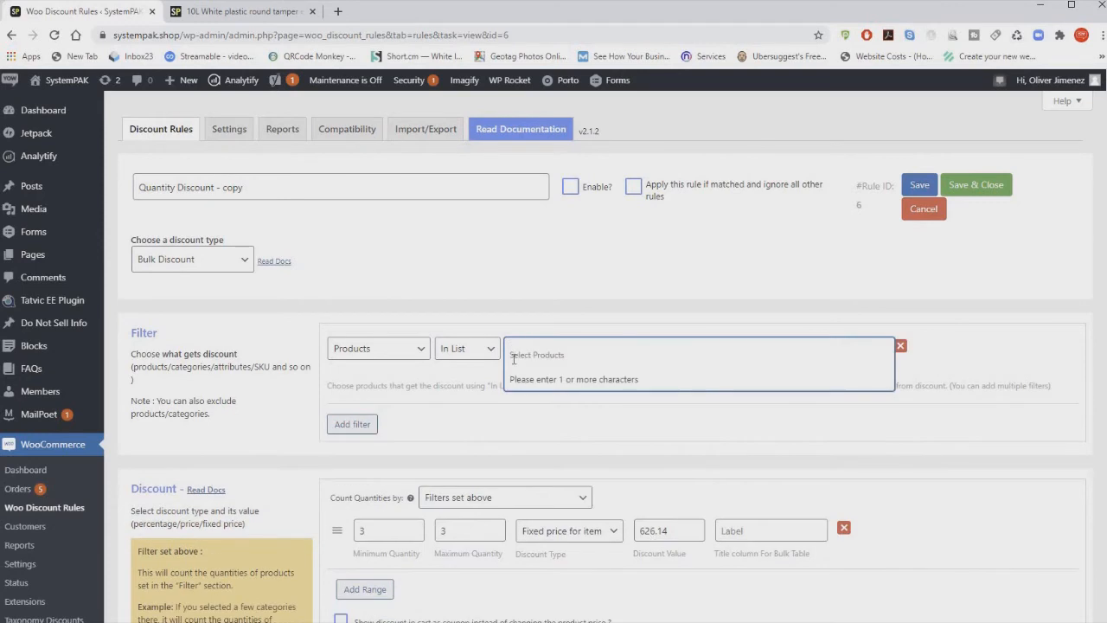
left_click(214, 15)
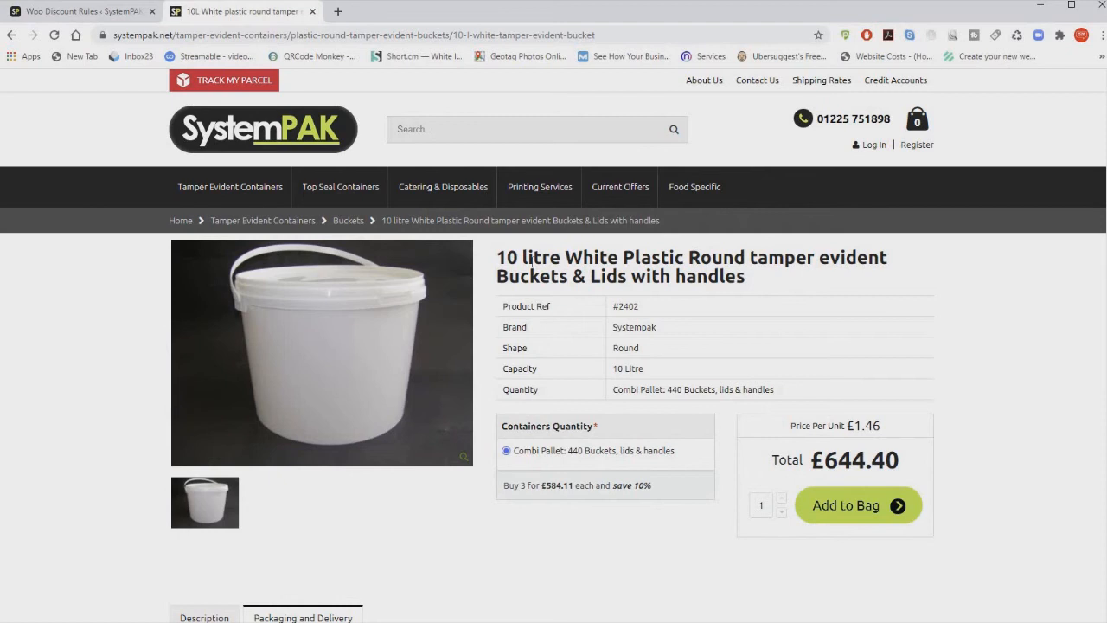
triple_click(751, 279)
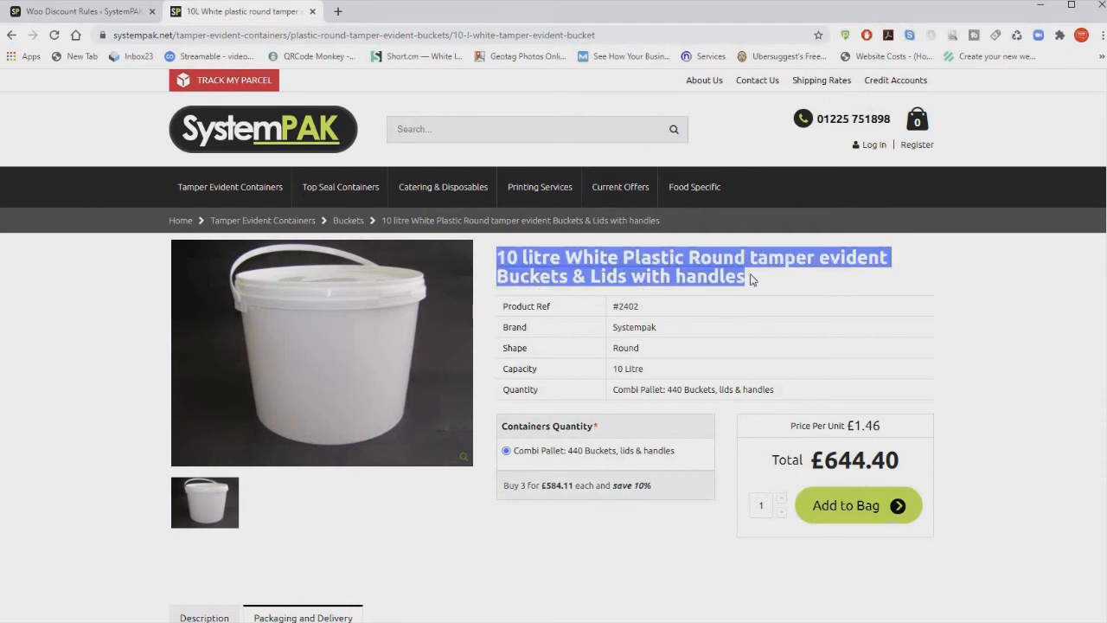
left_click(78, 11)
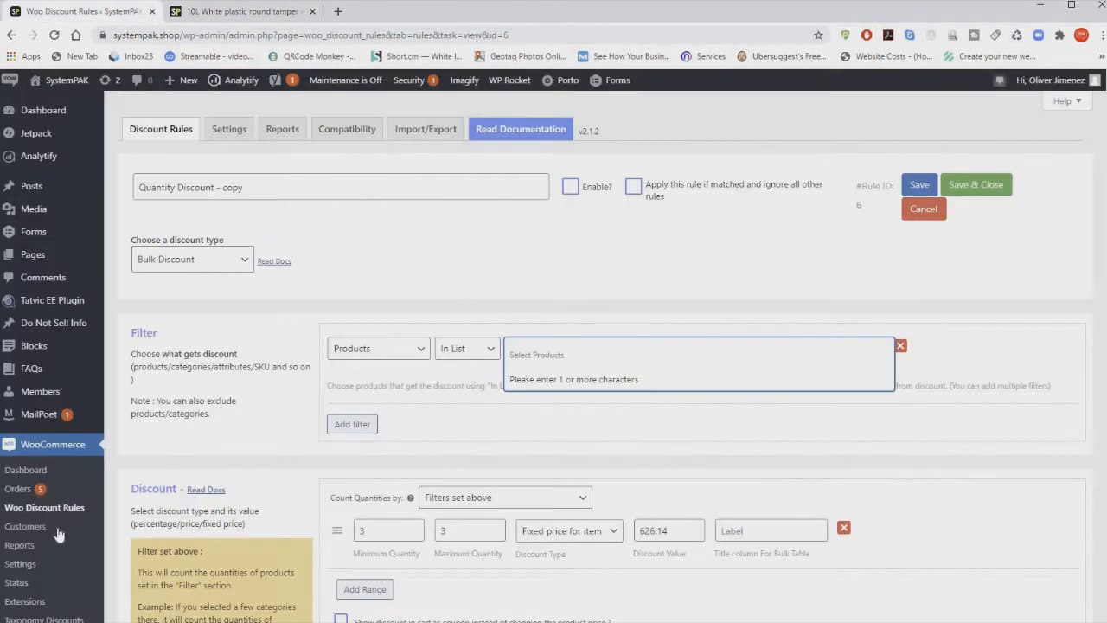
key("ctrl+Tab")
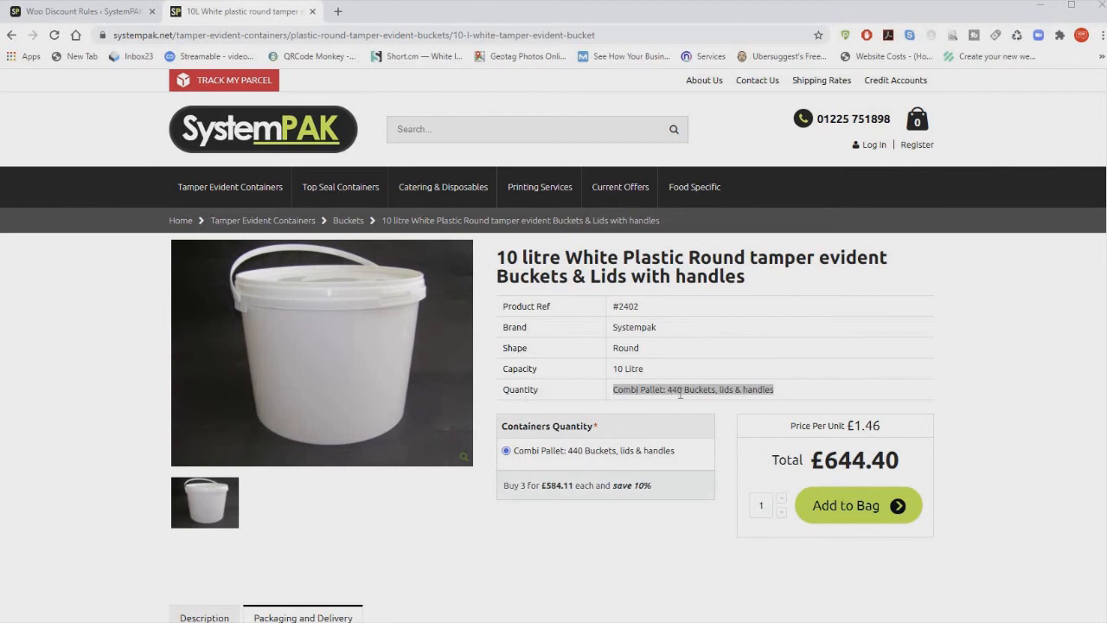
left_click(796, 395)
left_click_drag(773, 390, 612, 405)
key("ctrl+c")
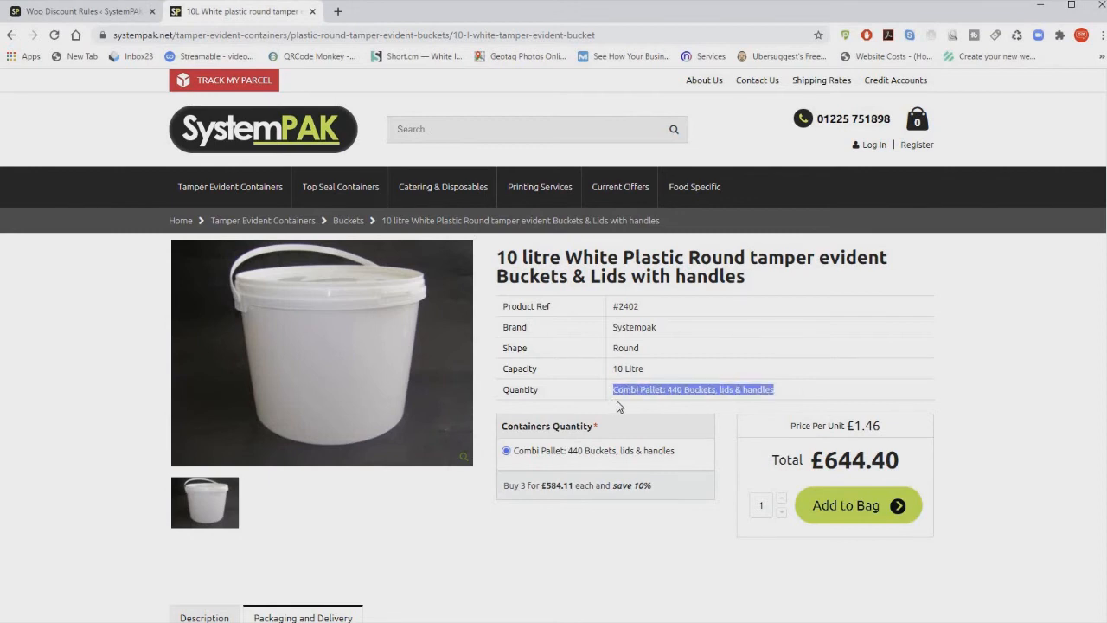
left_click(110, 18)
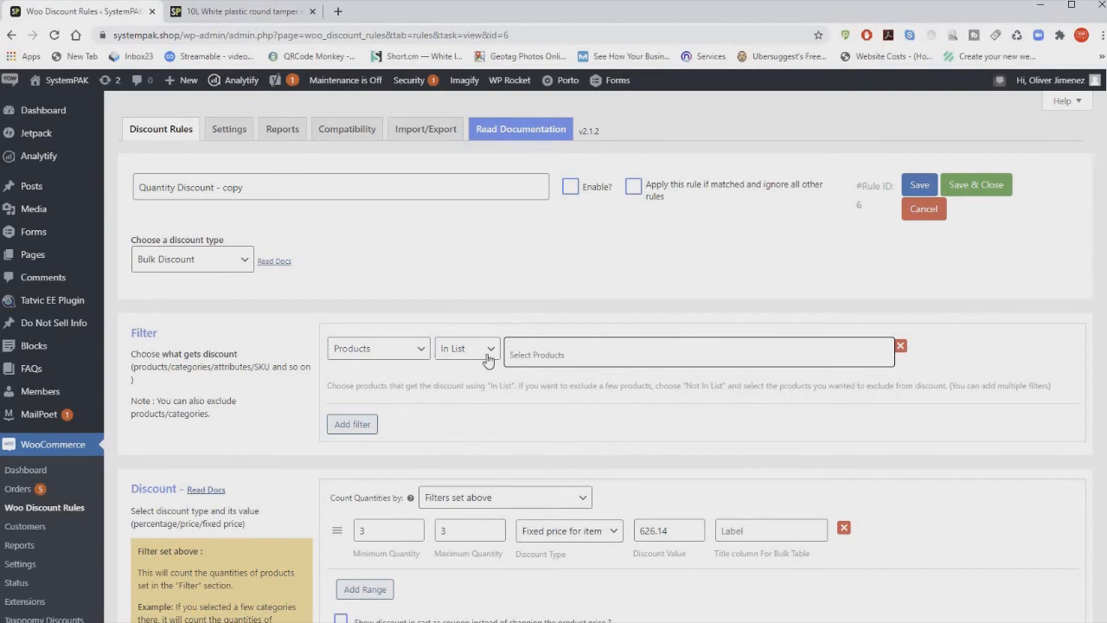
Step: Search with the pasted Combi Pallet text and add bucket #20934 to the product filter
left_click(533, 356)
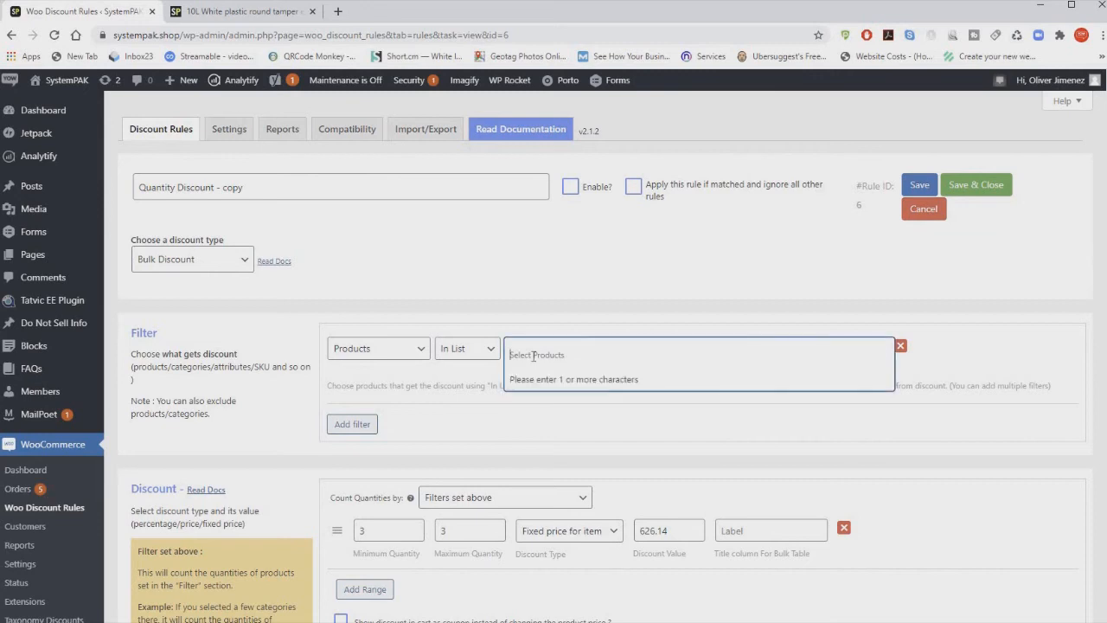
key("ctrl+v")
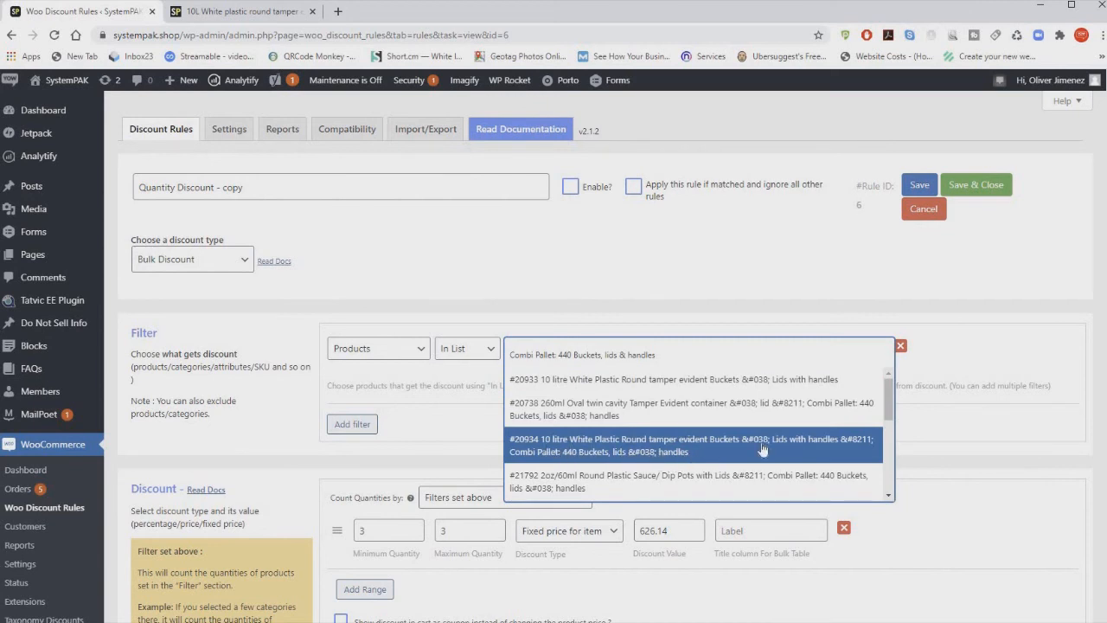
left_click(572, 453)
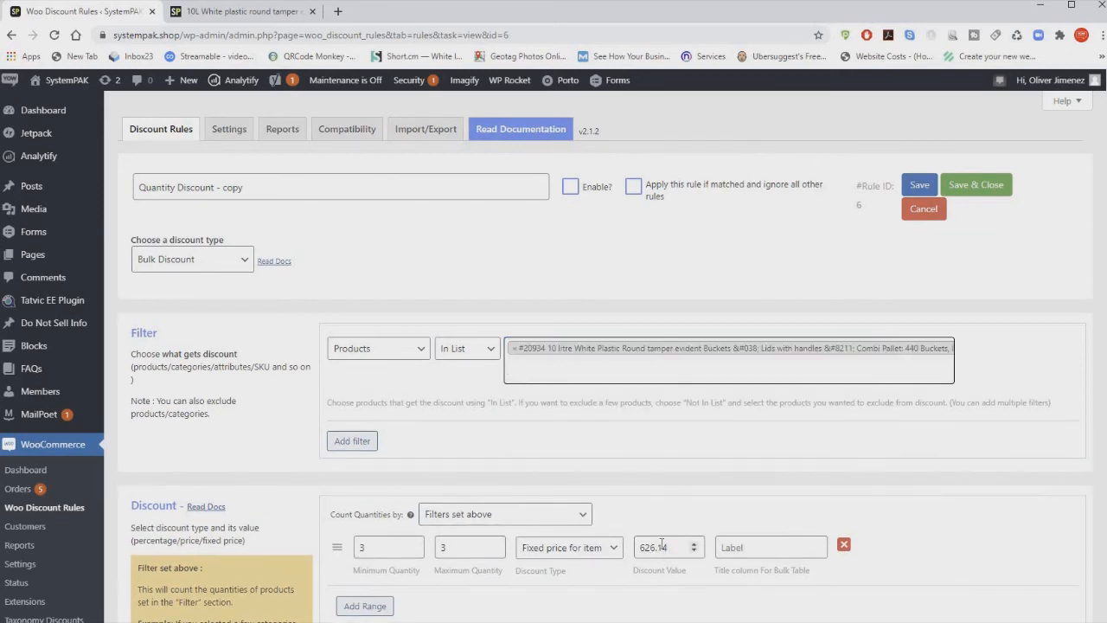
scroll(661, 543, "down", 2)
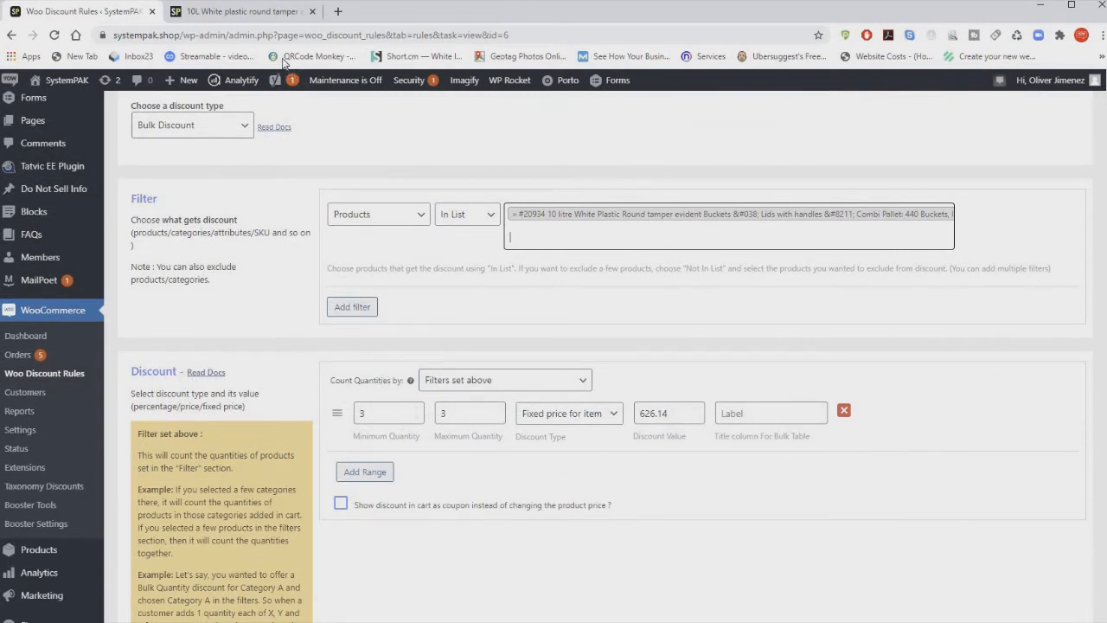
Step: Copy the £584.11 Buy 3 price per bucket from the old site
left_click(266, 13)
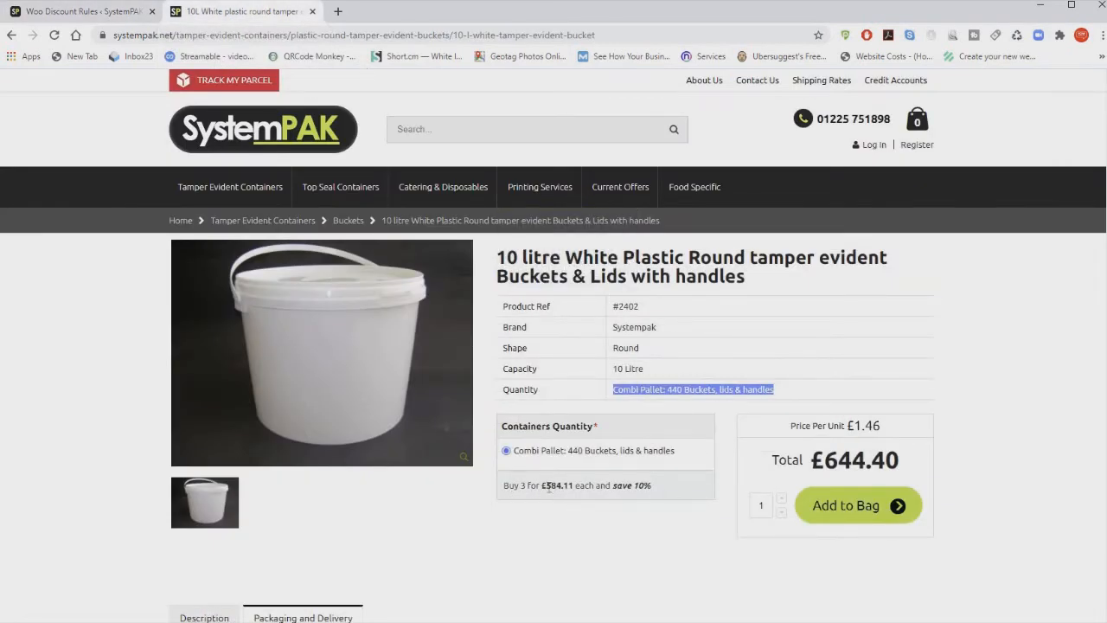
left_click_drag(546, 487, 574, 489)
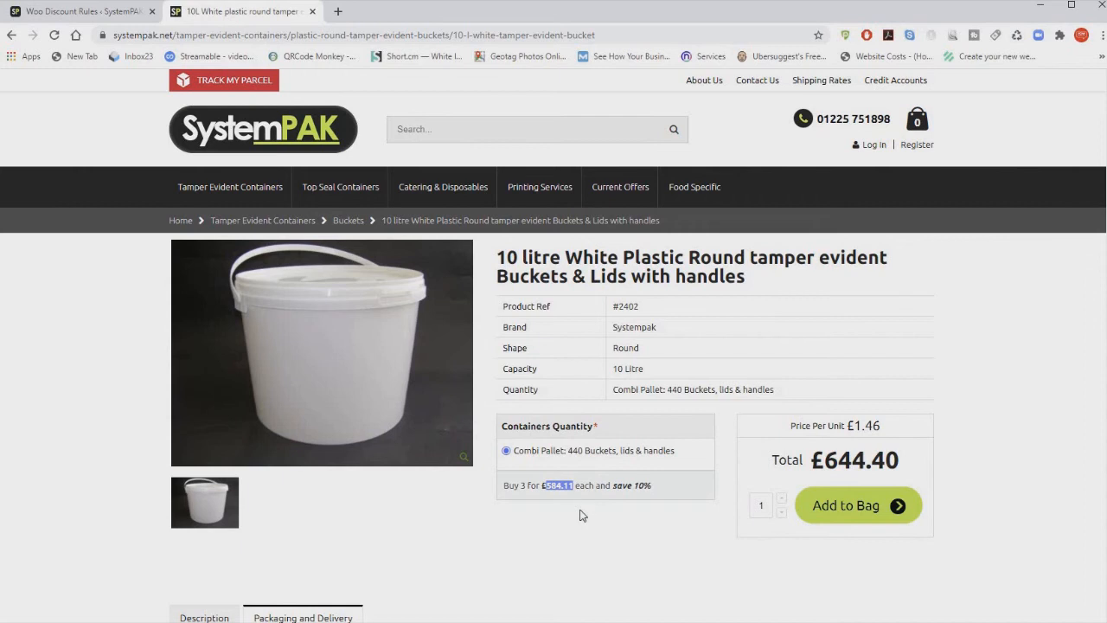
left_click(108, 11)
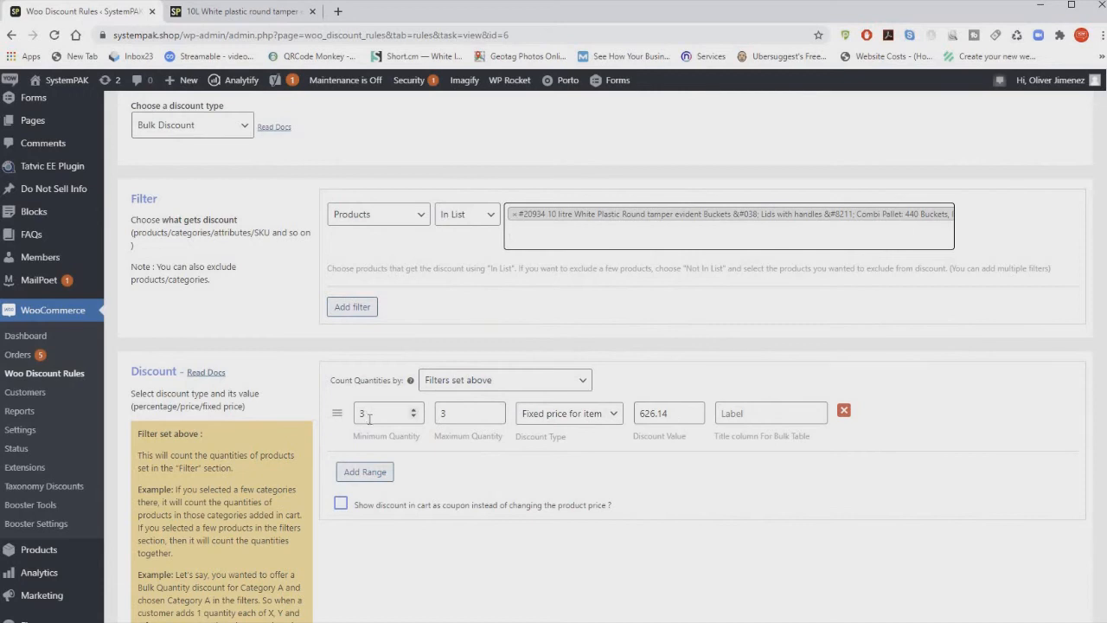
Step: Replace the 626.14 fixed item price with 584.11 in the quantity 3 range
left_click(445, 419)
left_click_drag(671, 413, 609, 420)
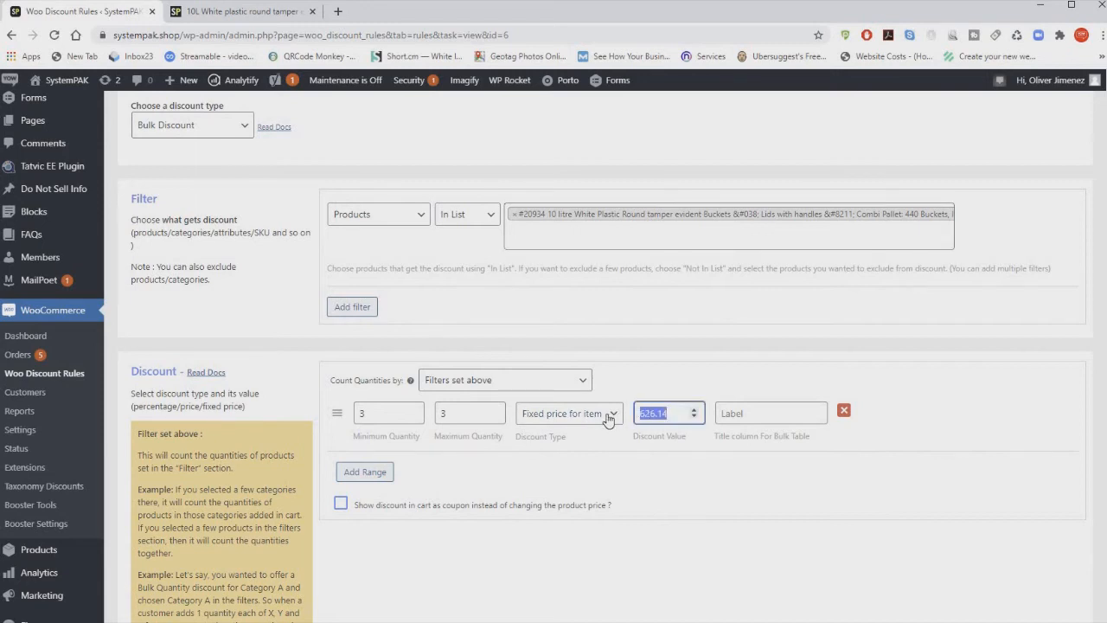
type("584.11")
scroll(608, 471, "down", 3)
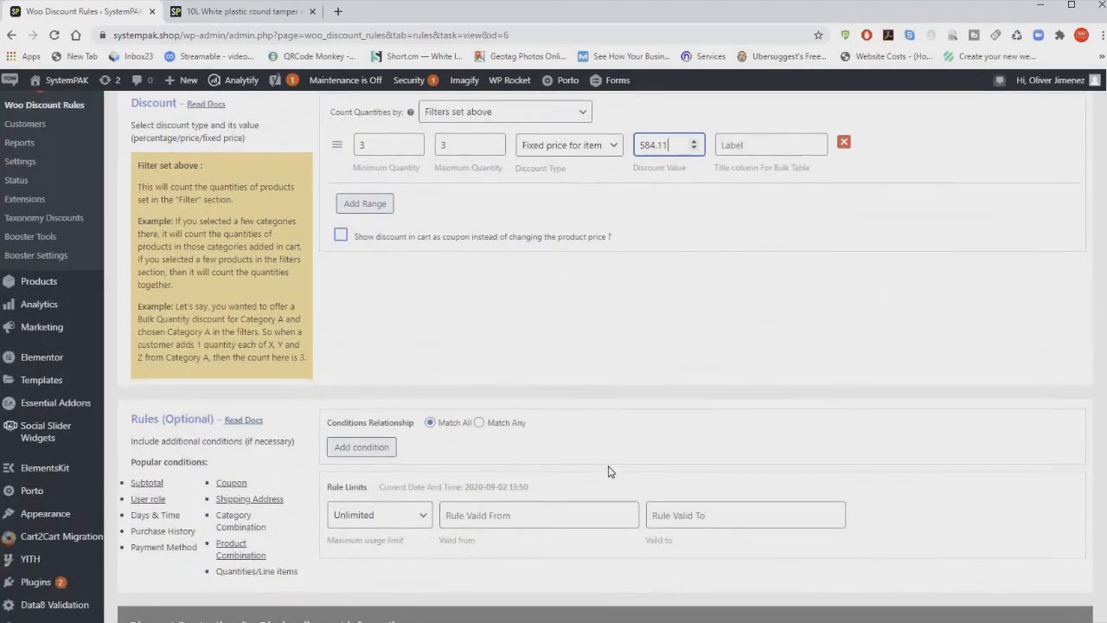
scroll(608, 472, "down", 5)
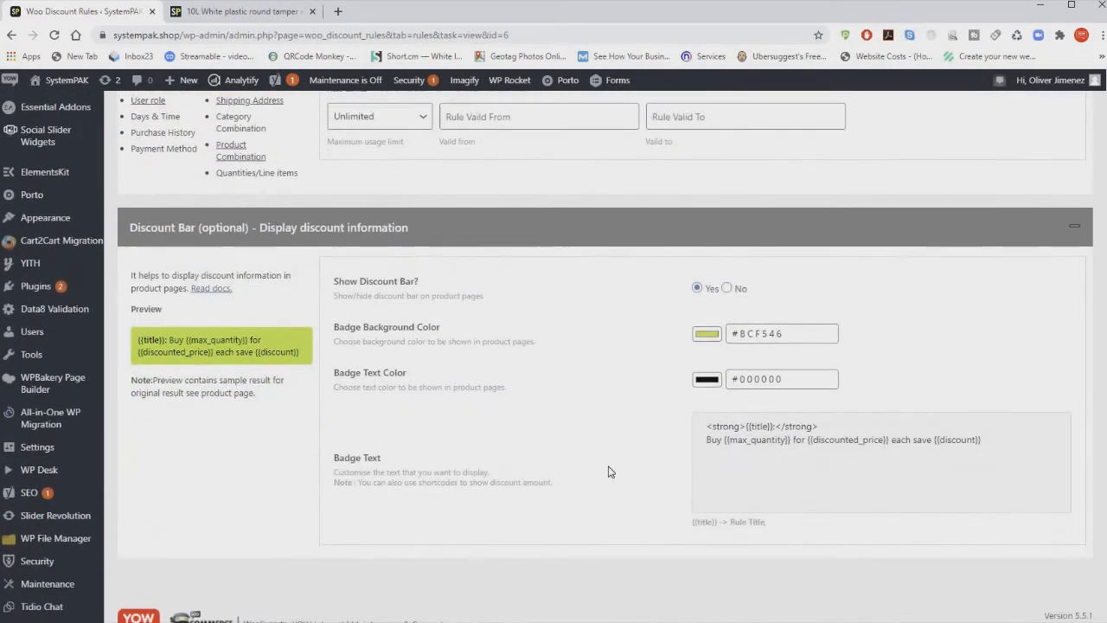
scroll(608, 471, "up", 8)
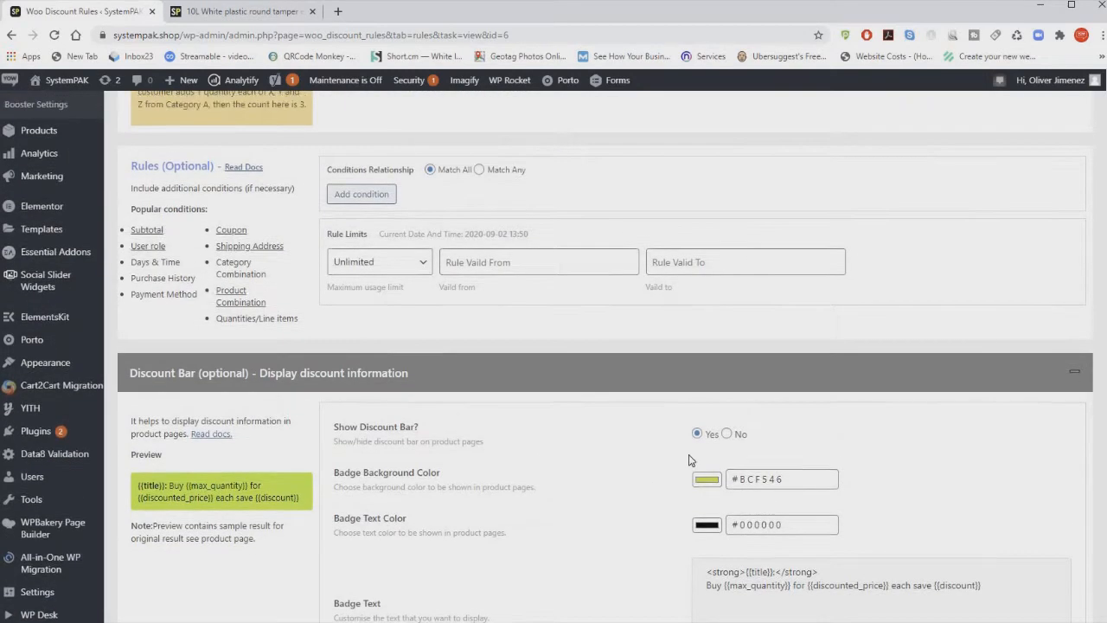
scroll(689, 455, "up", 2)
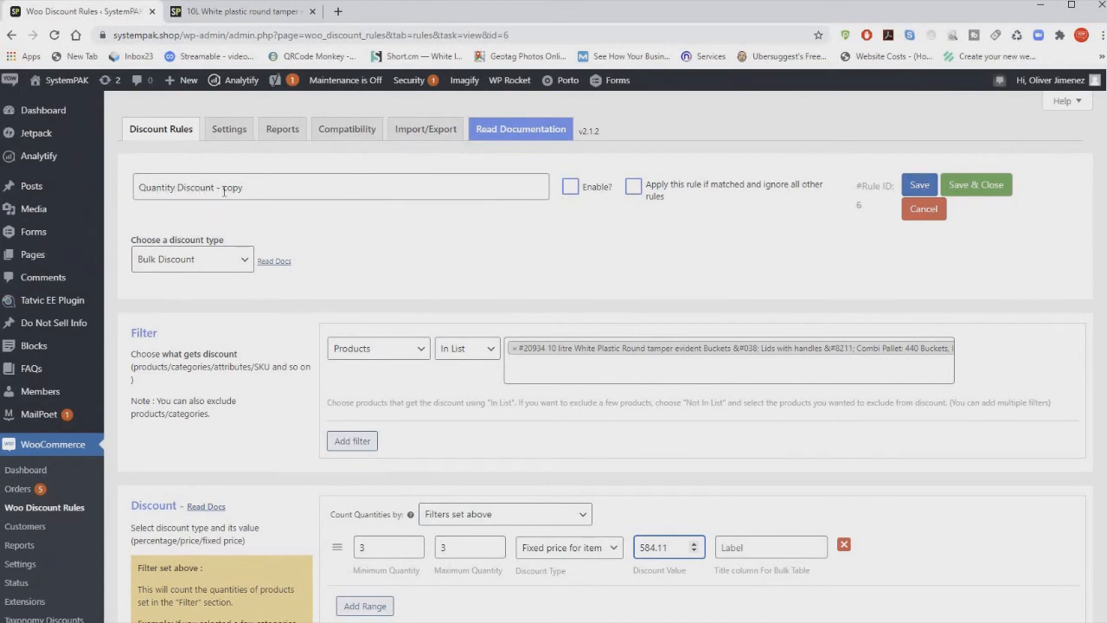
Step: Remove ' - copy' so the rule is named Quantity Discount, then enable and save it
double_click(268, 189)
key("BackSpace")
left_click(603, 237)
left_click(571, 188)
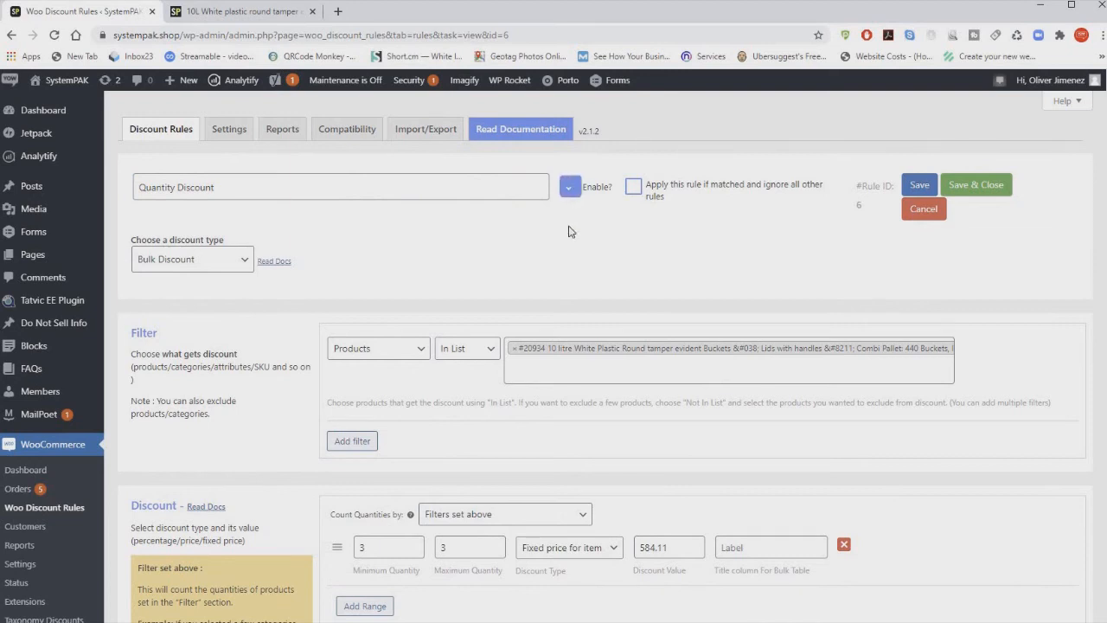
left_click(916, 187)
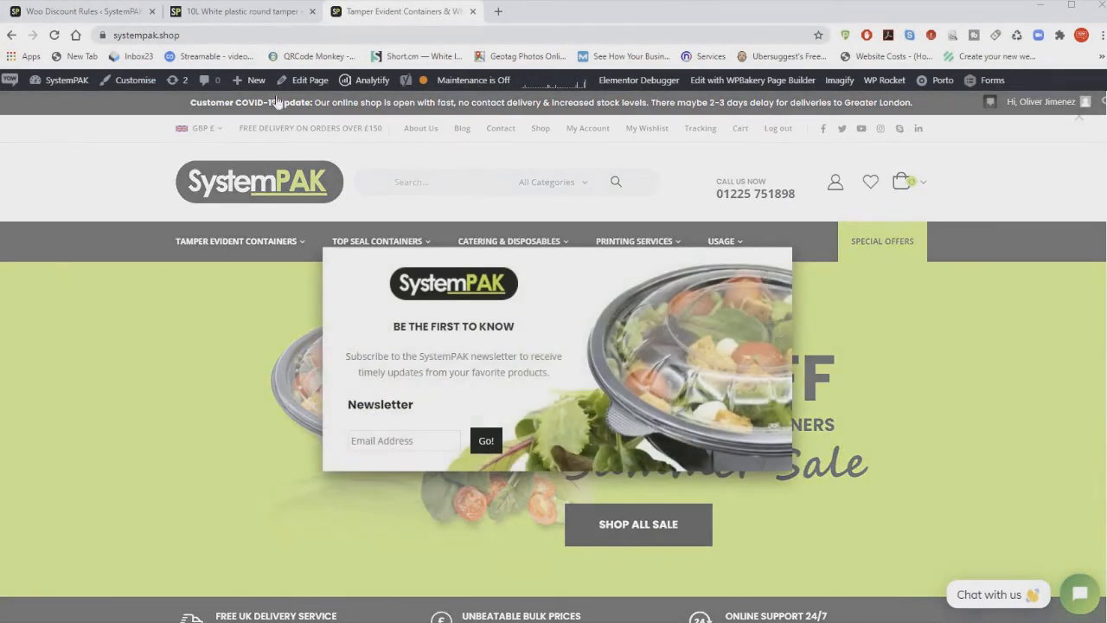
Step: Close the newsletter popup and open the 10 litre bucket's product page from Tamper Evident Containers > Buckets
left_click(588, 152)
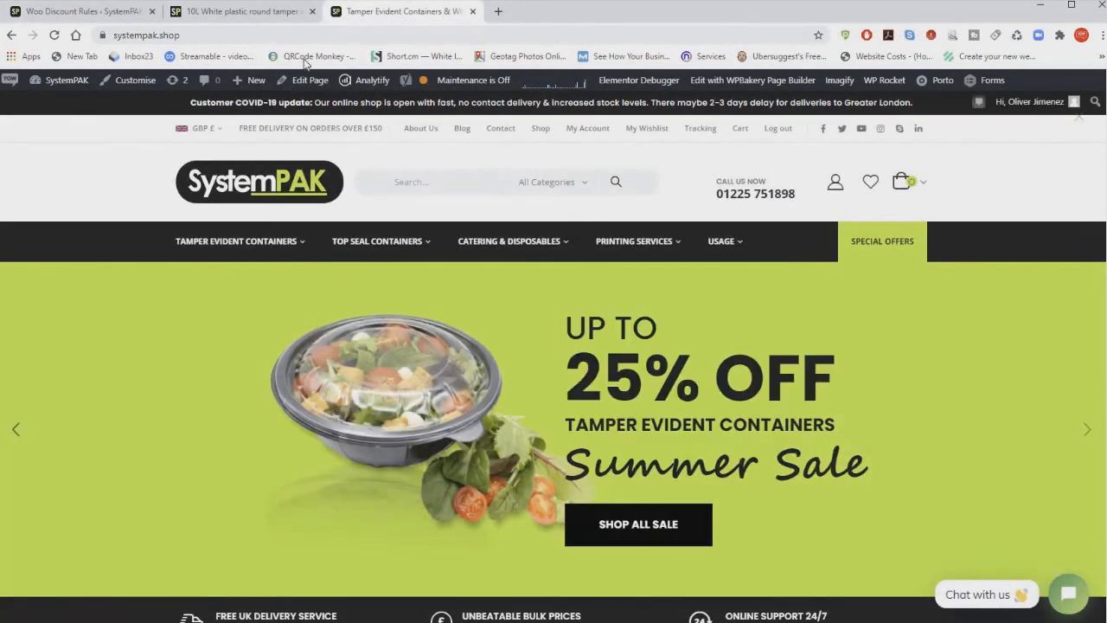
mouse_move(212, 257)
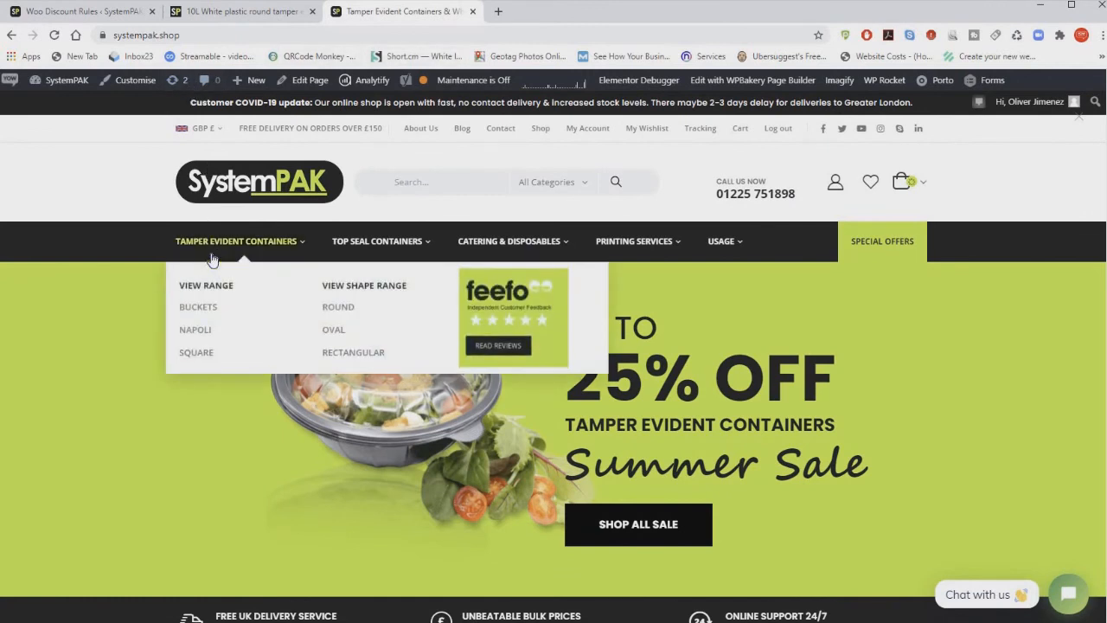
left_click(198, 309)
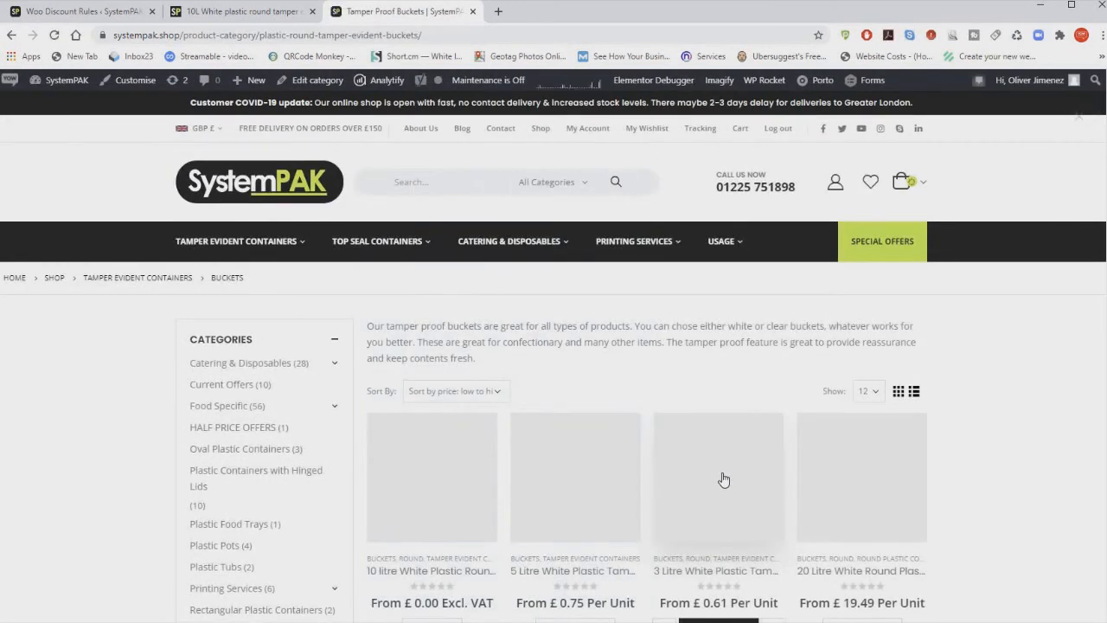
scroll(386, 432, "down", 2)
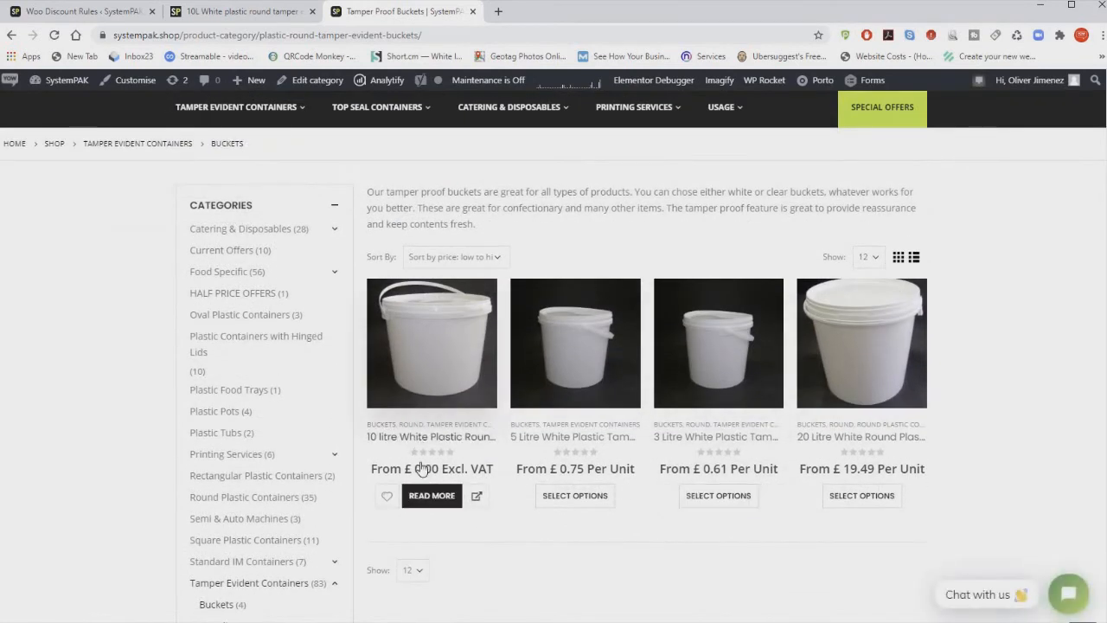
left_click(425, 498)
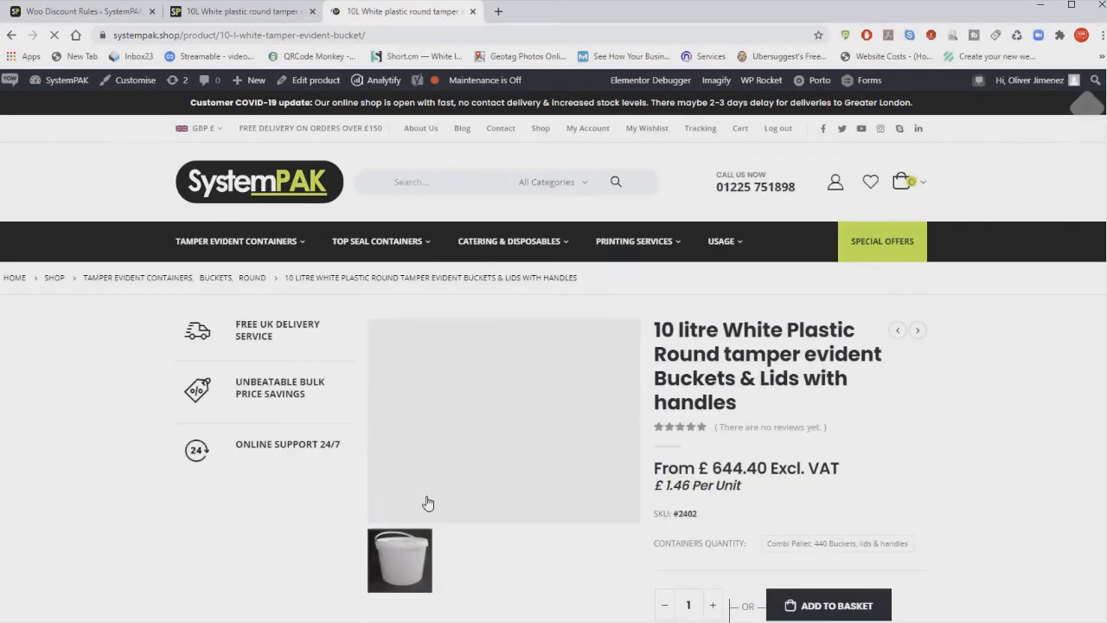
Step: Choose the Combi Pallet: 440 Buckets option to show the Buy 3 for £584.11 badge
scroll(649, 507, "down", 2)
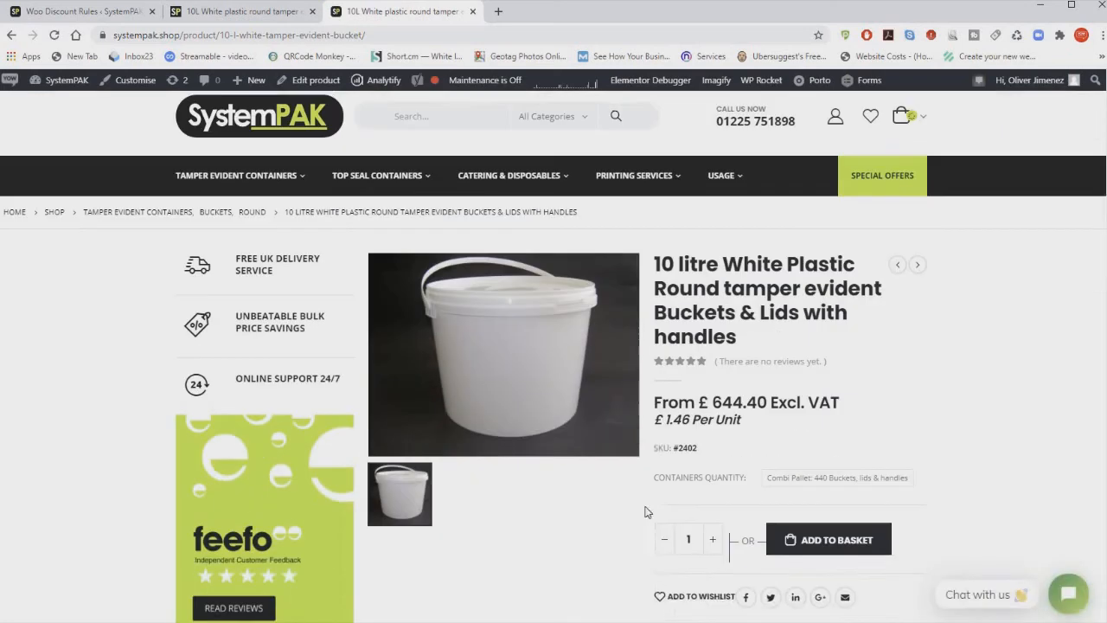
left_click(818, 410)
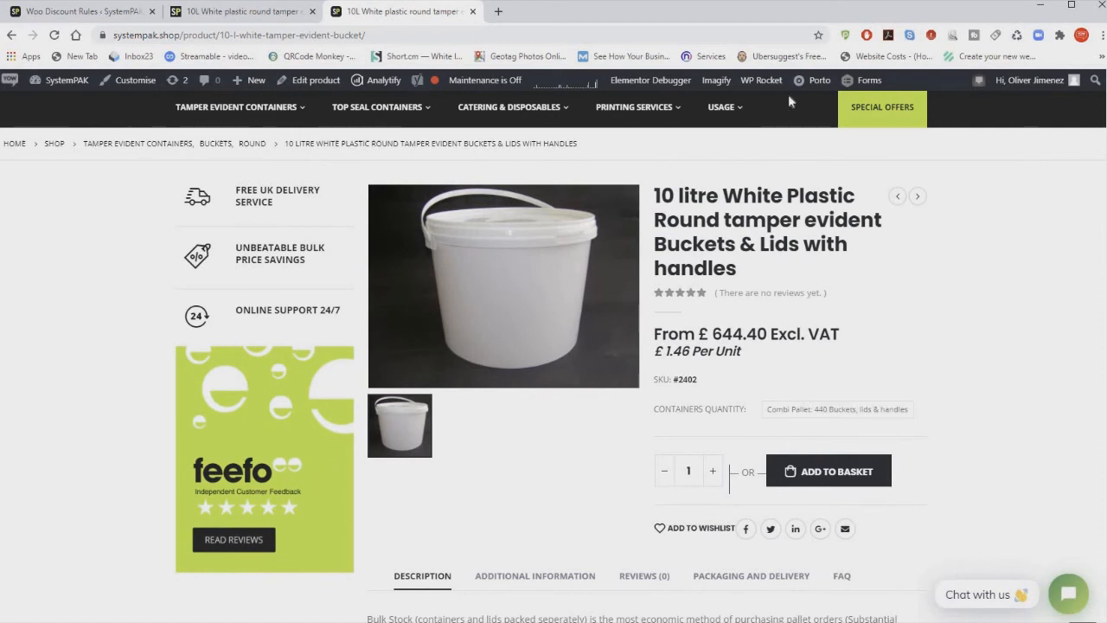
mouse_move(760, 86)
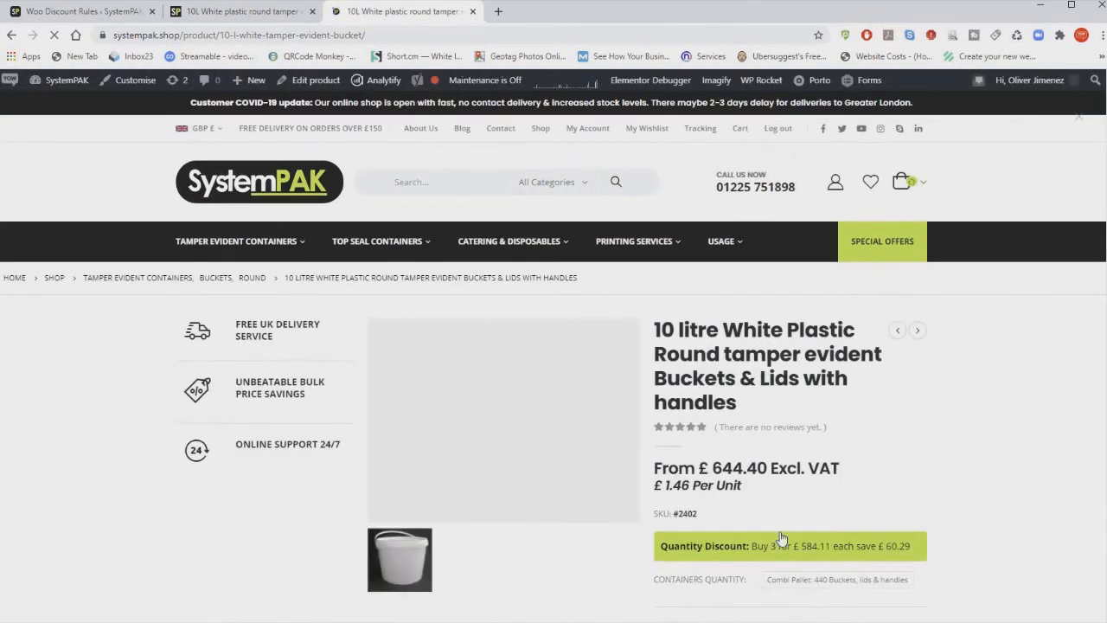
scroll(787, 571, "down", 1)
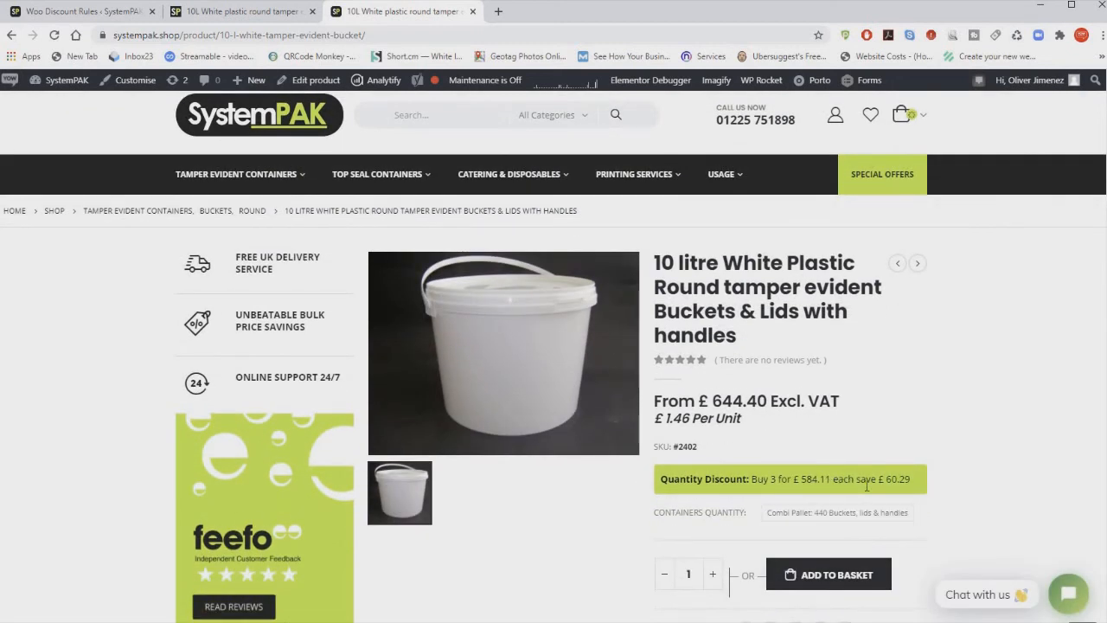
left_click(241, 18)
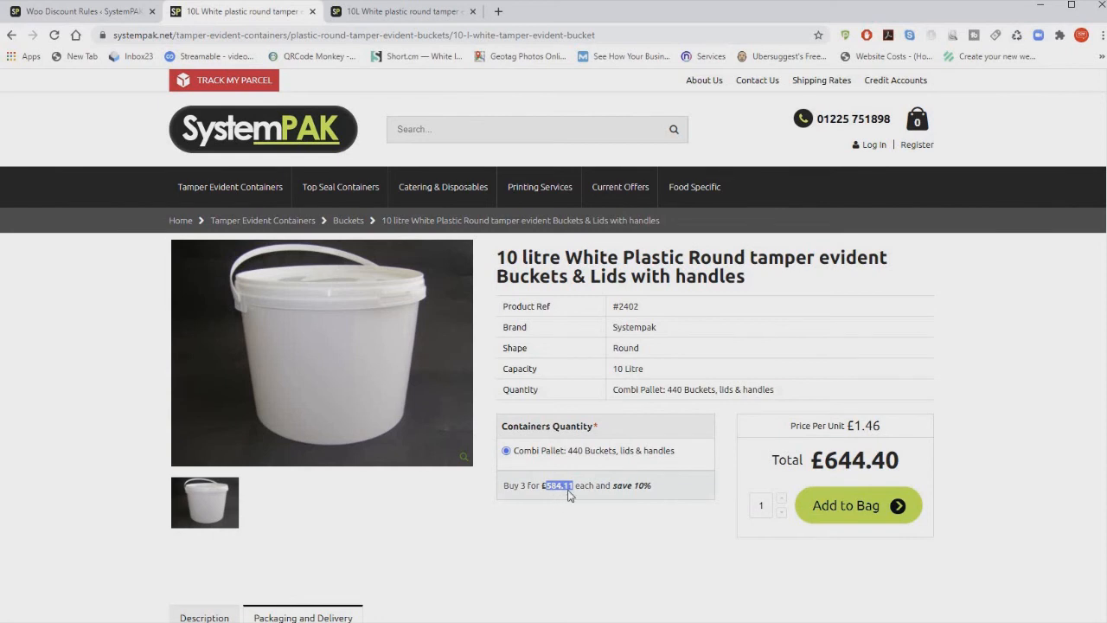
left_click(384, 11)
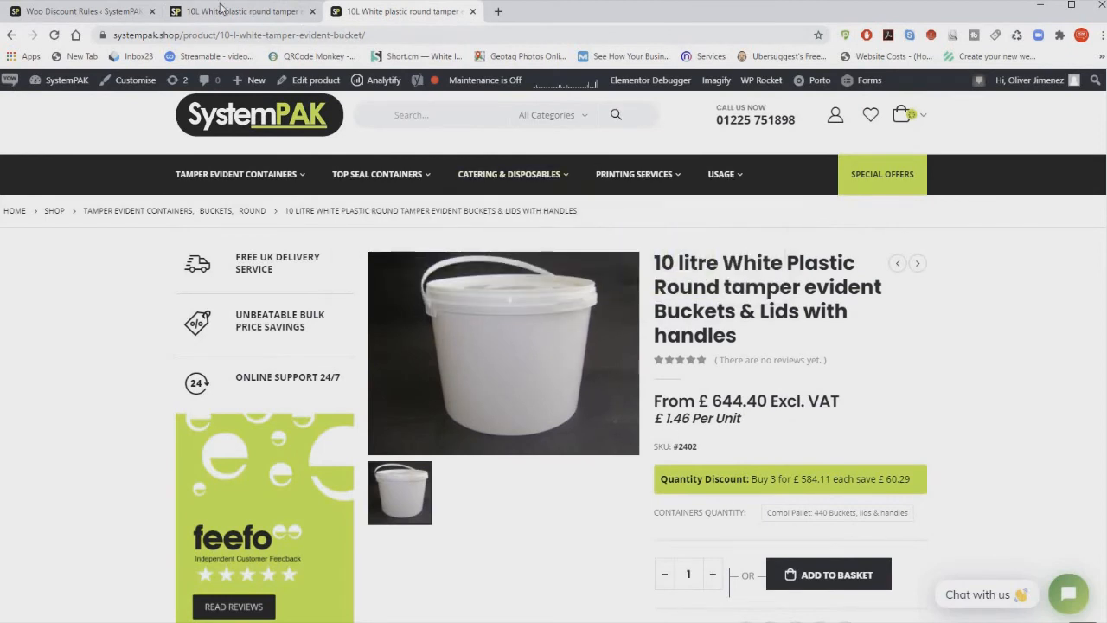
key("ctrl+shift+Tab")
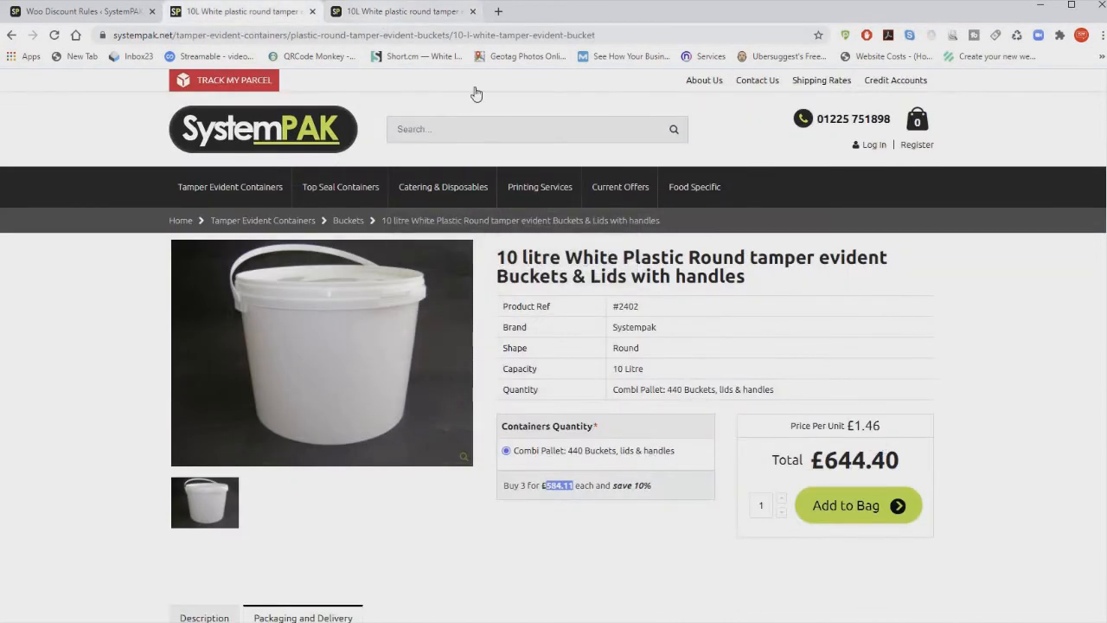
left_click(380, 14)
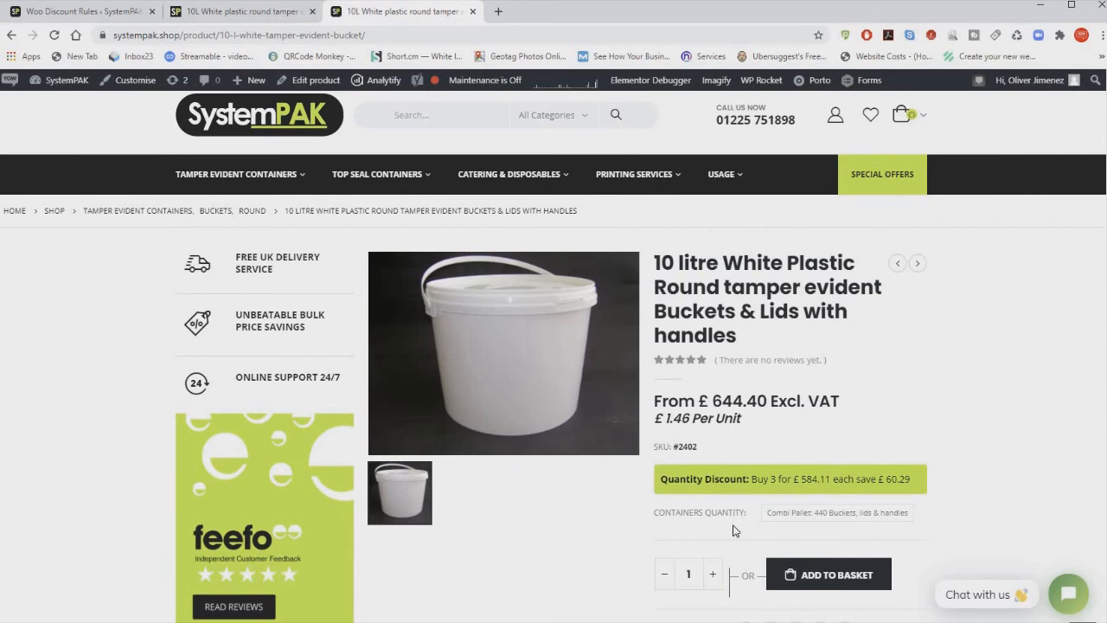
scroll(732, 530, "down", 4)
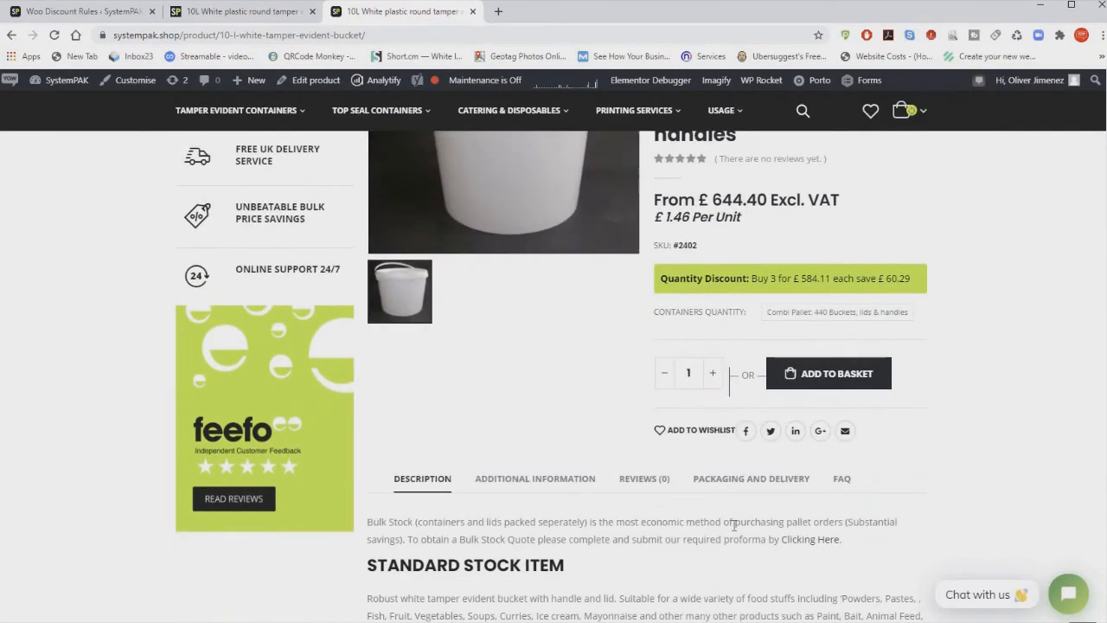
scroll(733, 530, "up", 5)
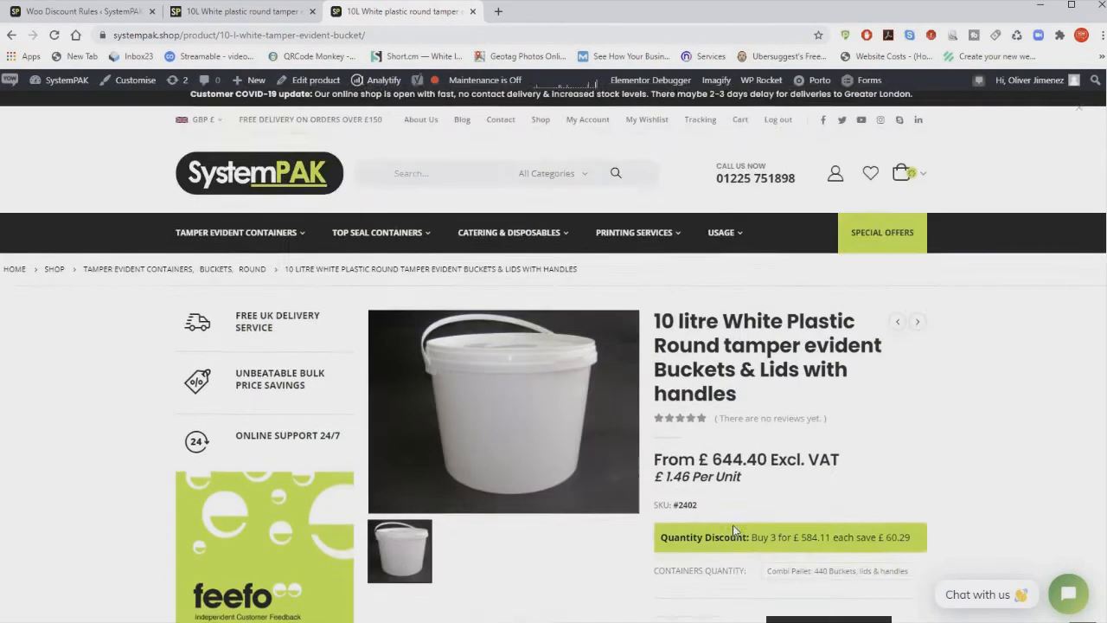
Step: Open the 20 Litre bucket page from Buckets, confirm it has no discount badge, then return to the old site
mouse_move(238, 252)
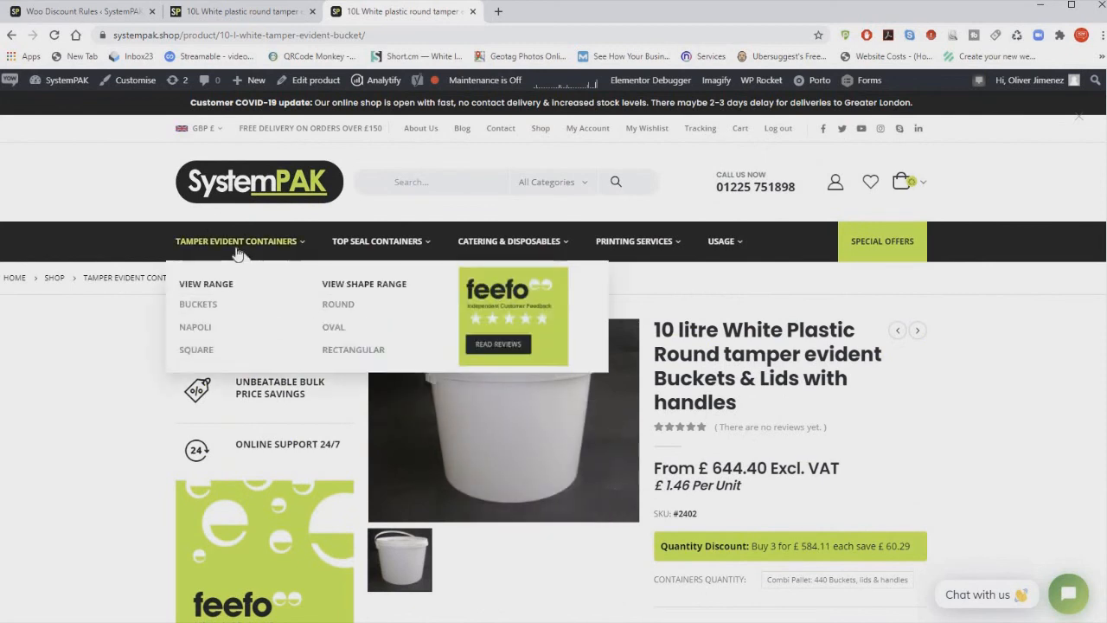
left_click(199, 309)
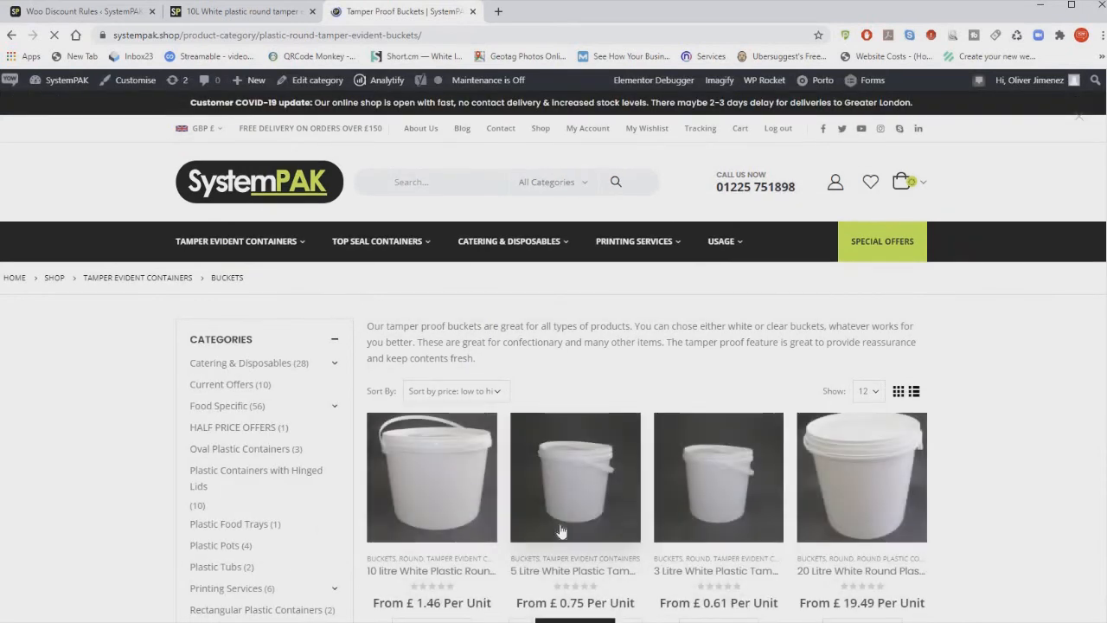
scroll(573, 527, "down", 2)
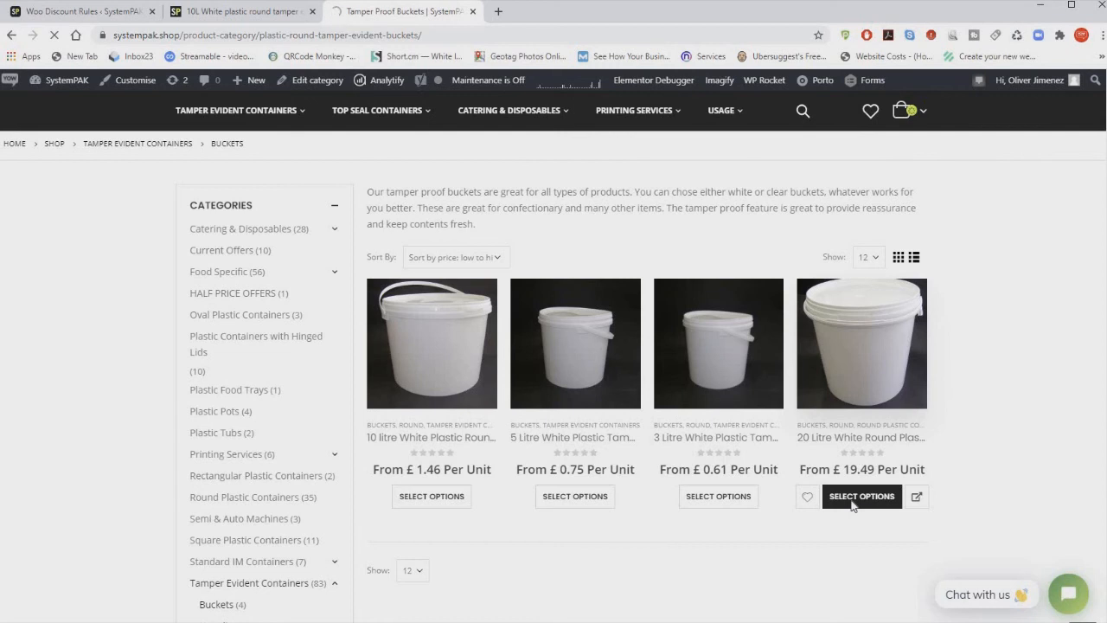
left_click(851, 500)
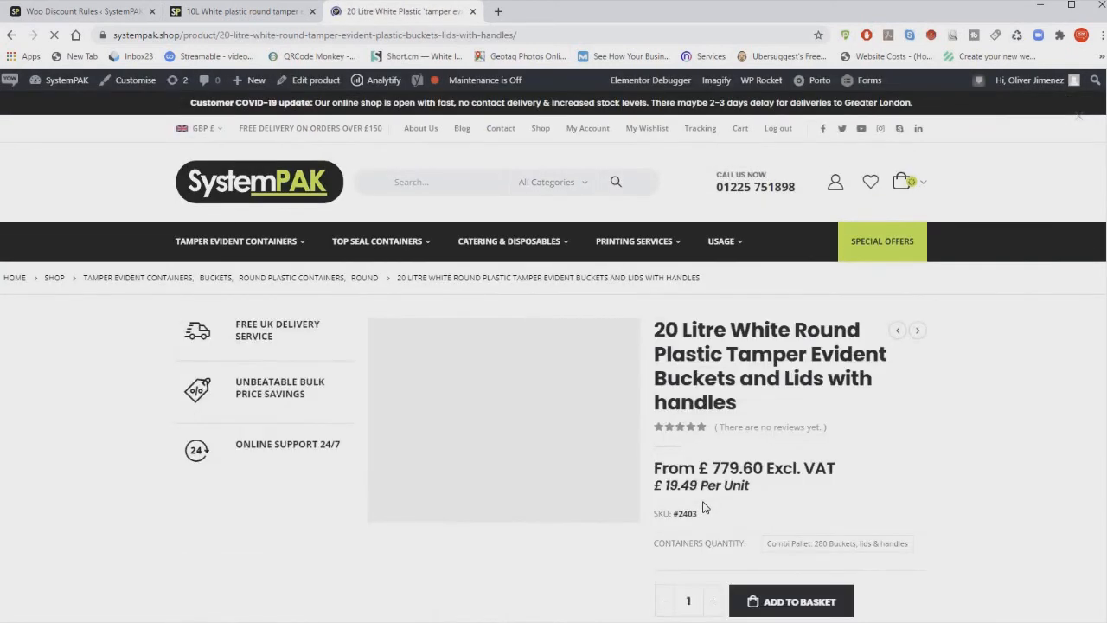
scroll(705, 508, "down", 2)
scroll(702, 508, "down", 3)
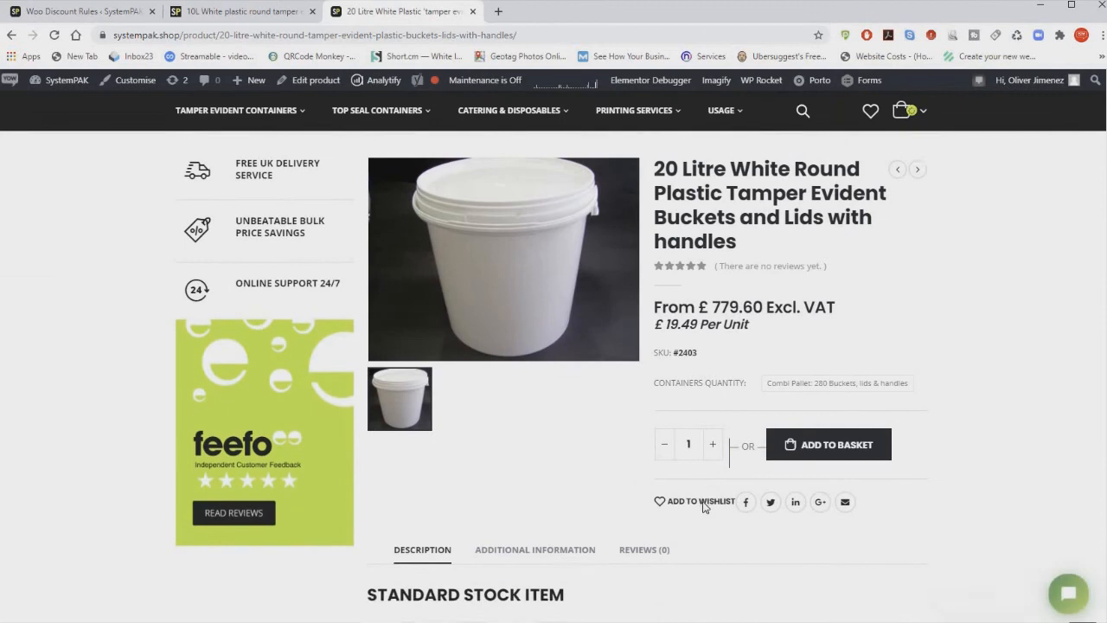
scroll(702, 507, "down", 3)
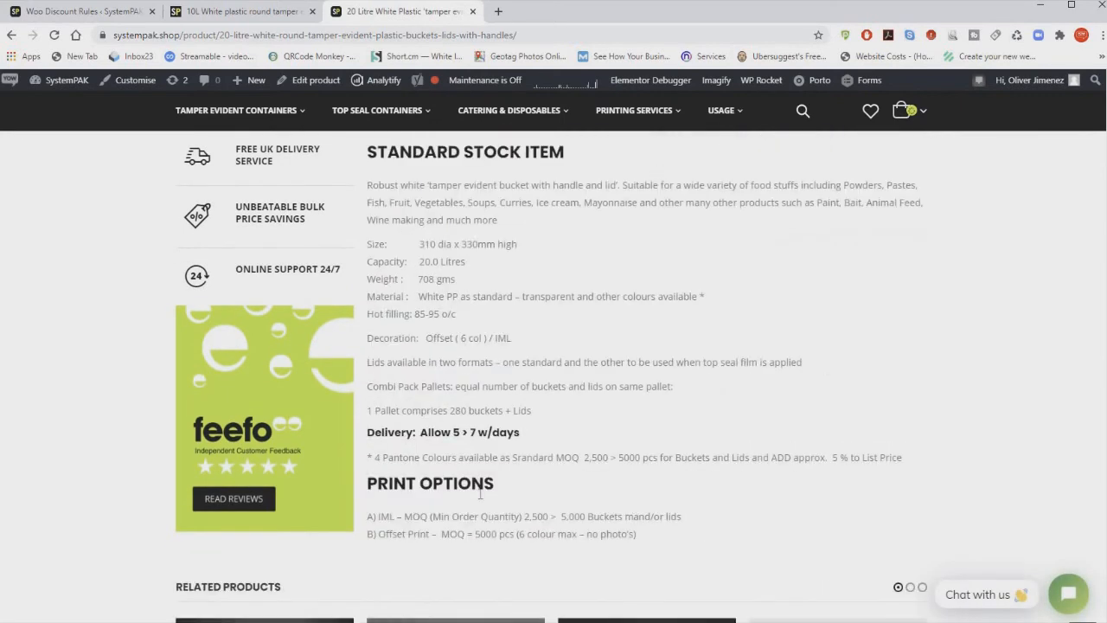
scroll(476, 517, "up", 6)
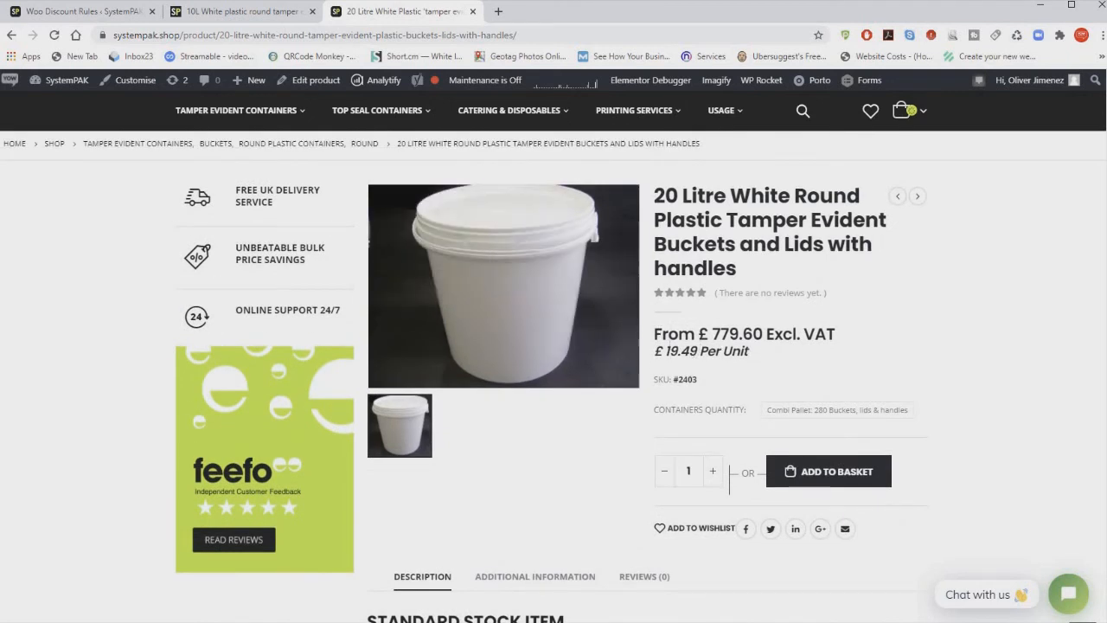
left_click(209, 16)
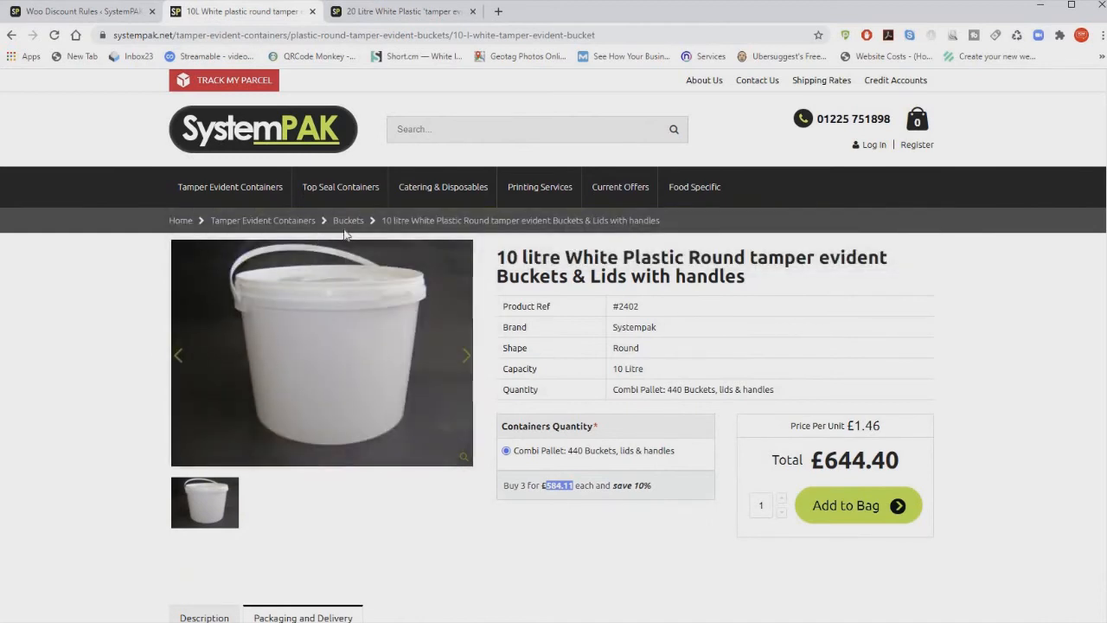
Step: On the old site's 20 Litre bucket page, select Combi Pallet to reveal Buy 3 for £706.00
left_click(339, 222)
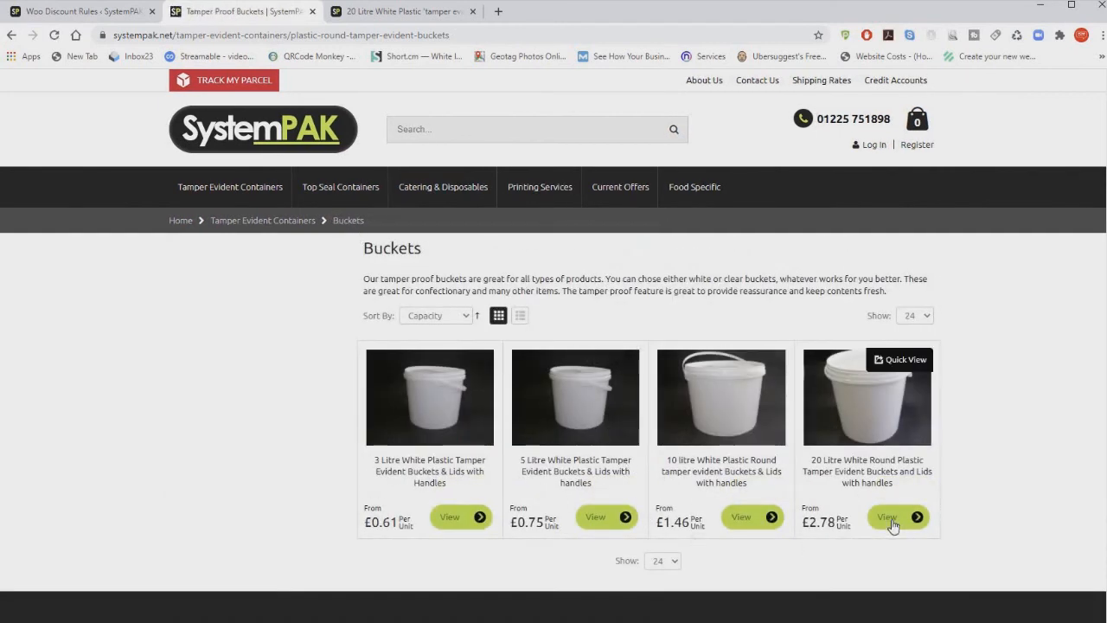
left_click(891, 523)
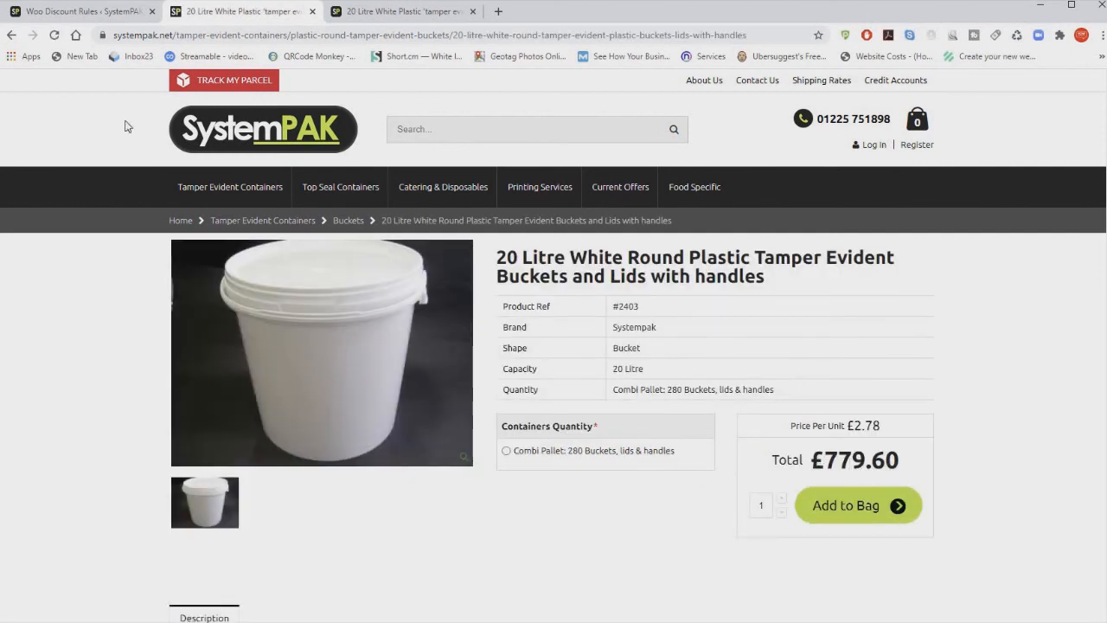
key("ctrl+Tab")
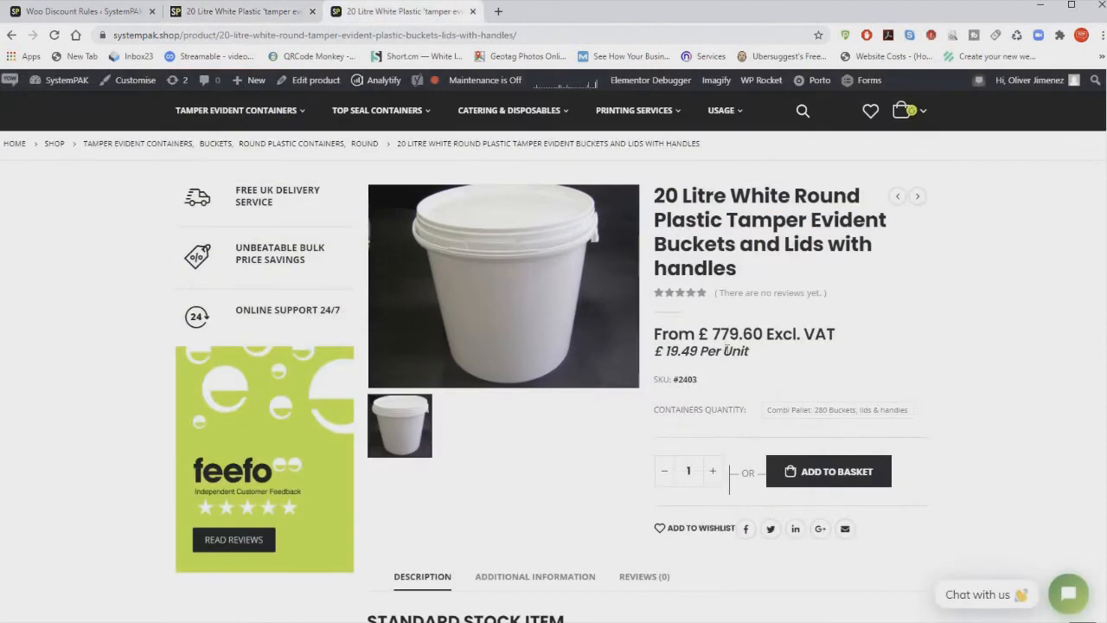
left_click(260, 12)
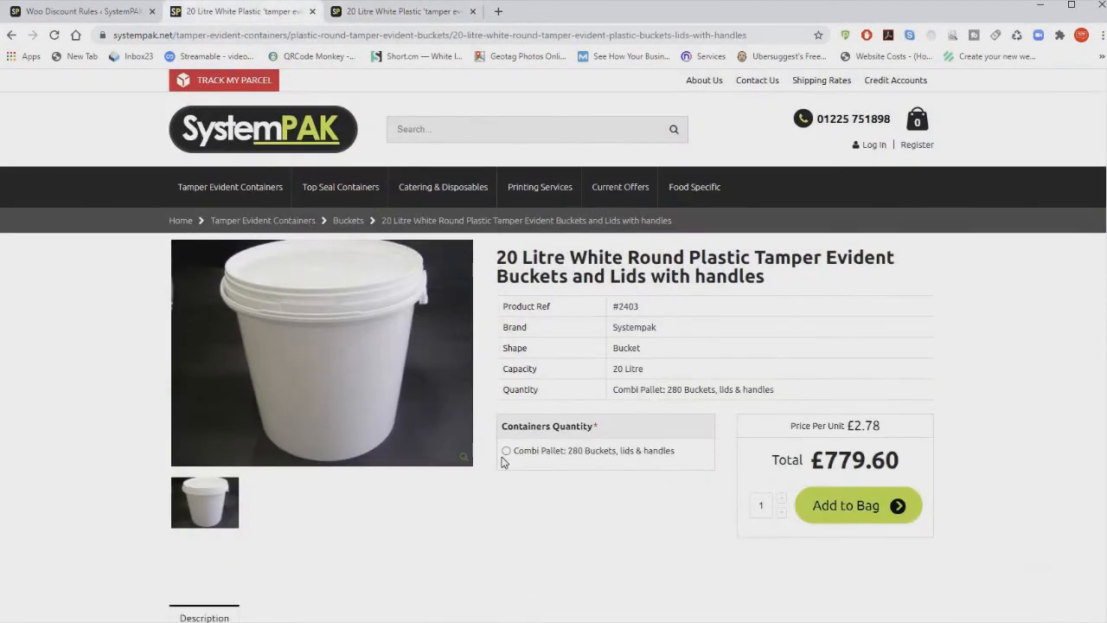
left_click(506, 452)
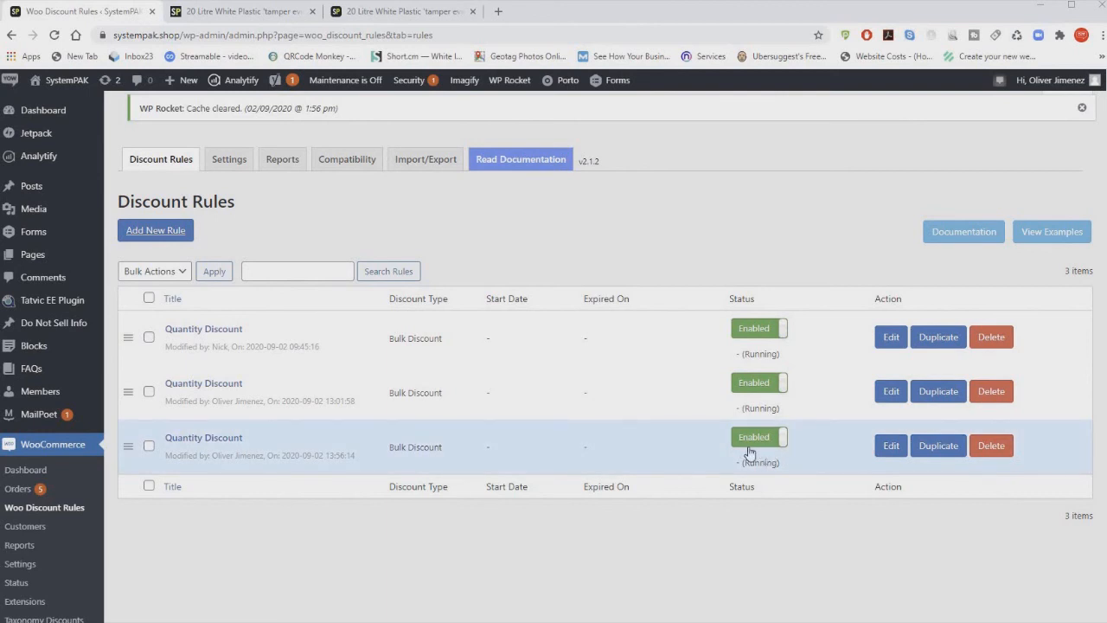
Step: Duplicate the latest Quantity Discount rule, open the copy, and remove the 10 litre bucket from its filter
left_click(930, 446)
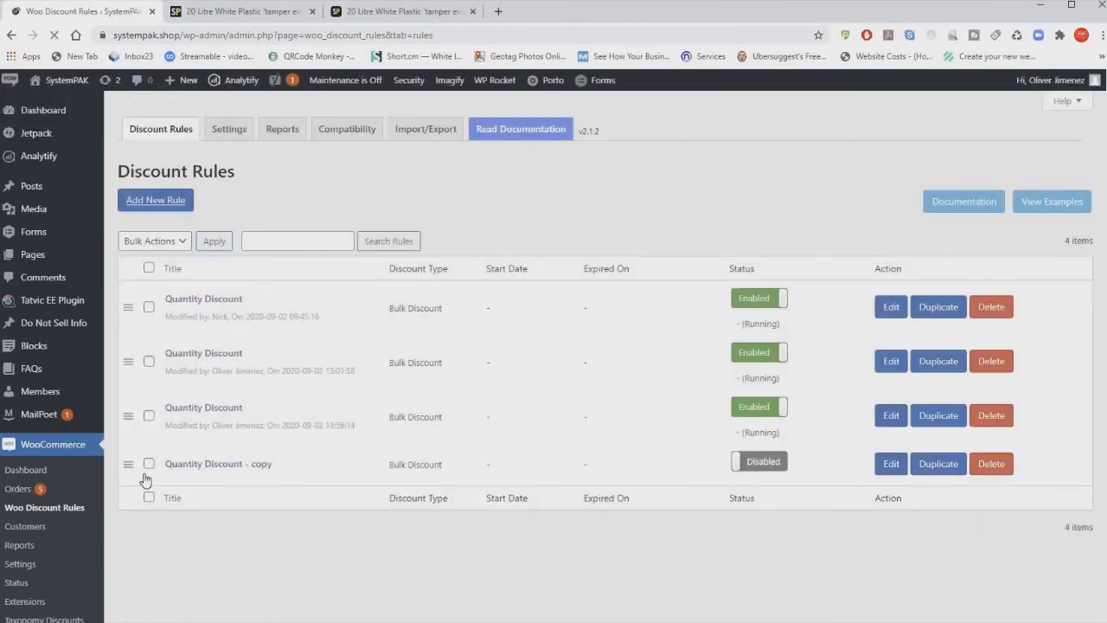
left_click(192, 467)
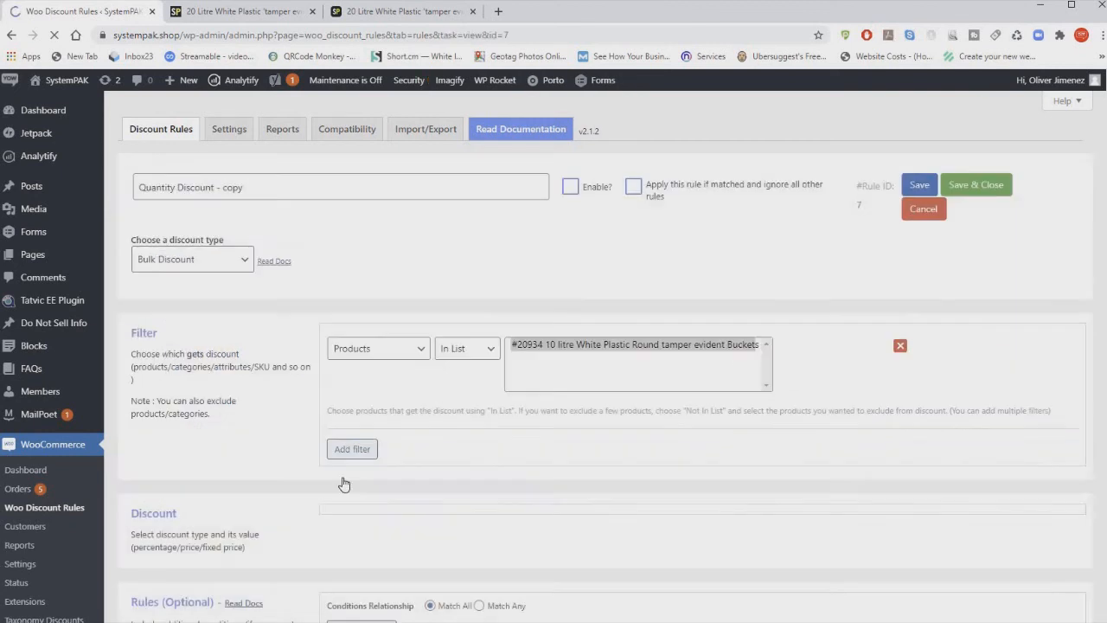
left_click(514, 352)
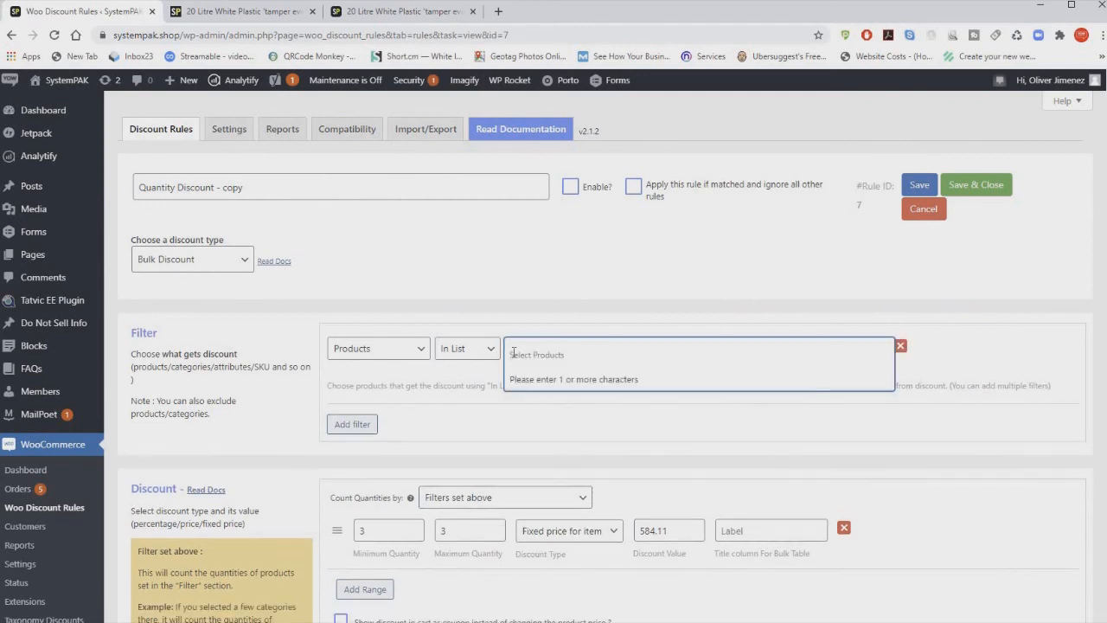
left_click(367, 12)
Step: Copy the old site's 20 litre quantity text 'Combi Pallet: 280 Buckets, lids & handles'
left_click(240, 12)
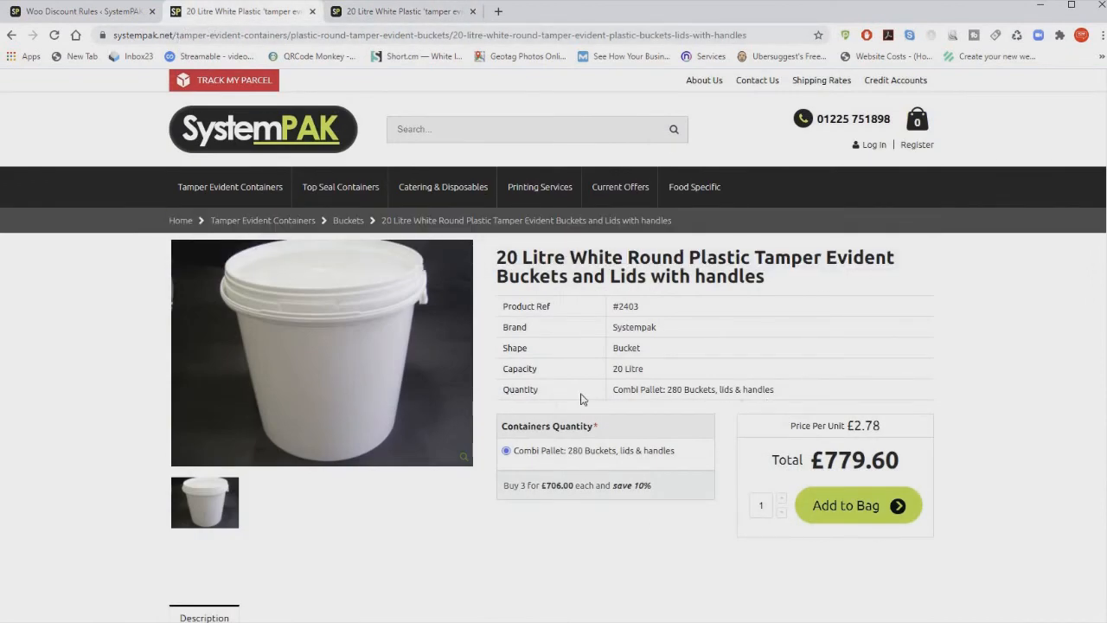
left_click_drag(788, 390, 616, 394)
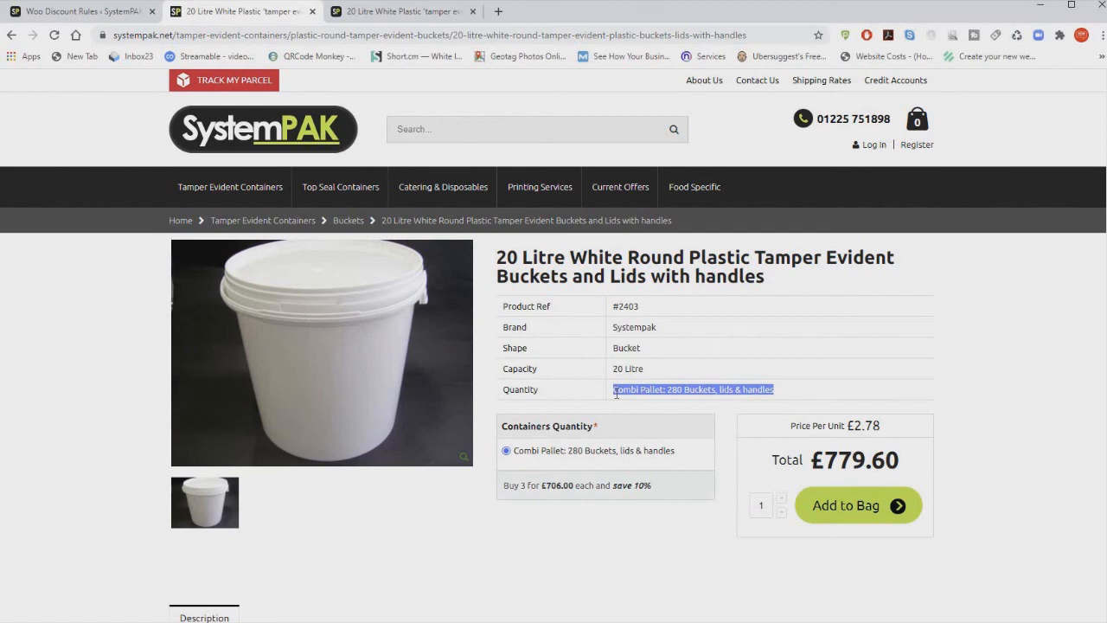
left_click(123, 12)
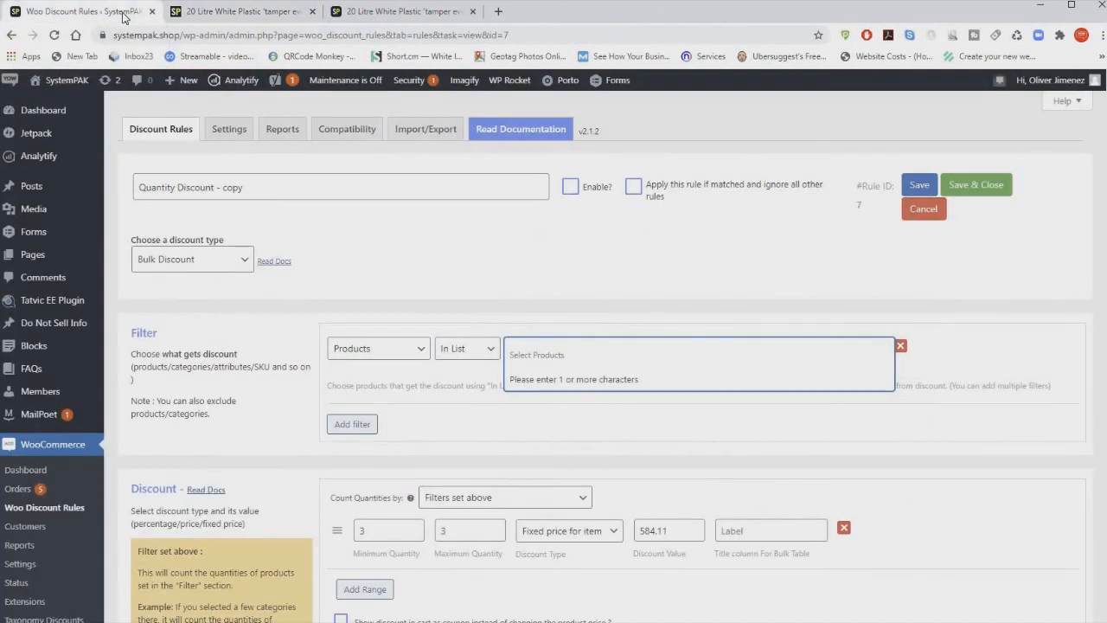
Step: Search Select Products with the pasted Combi Pallet text and add #23733 20 Litre White Round bucket
left_click(554, 350)
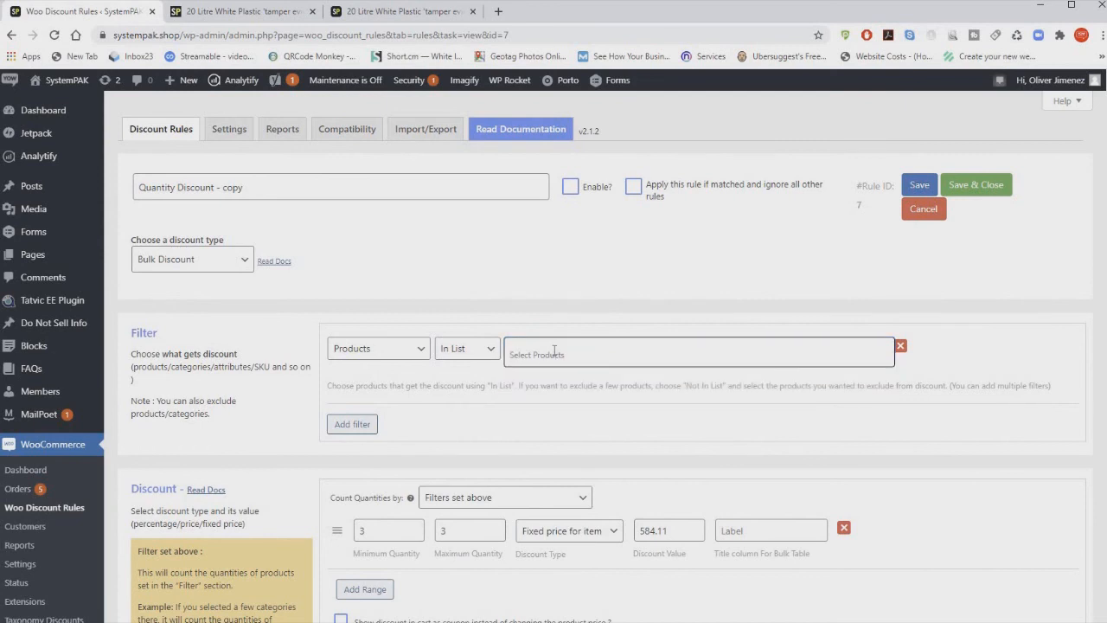
type("Combi Pallet 280 Buckets, lids & handles")
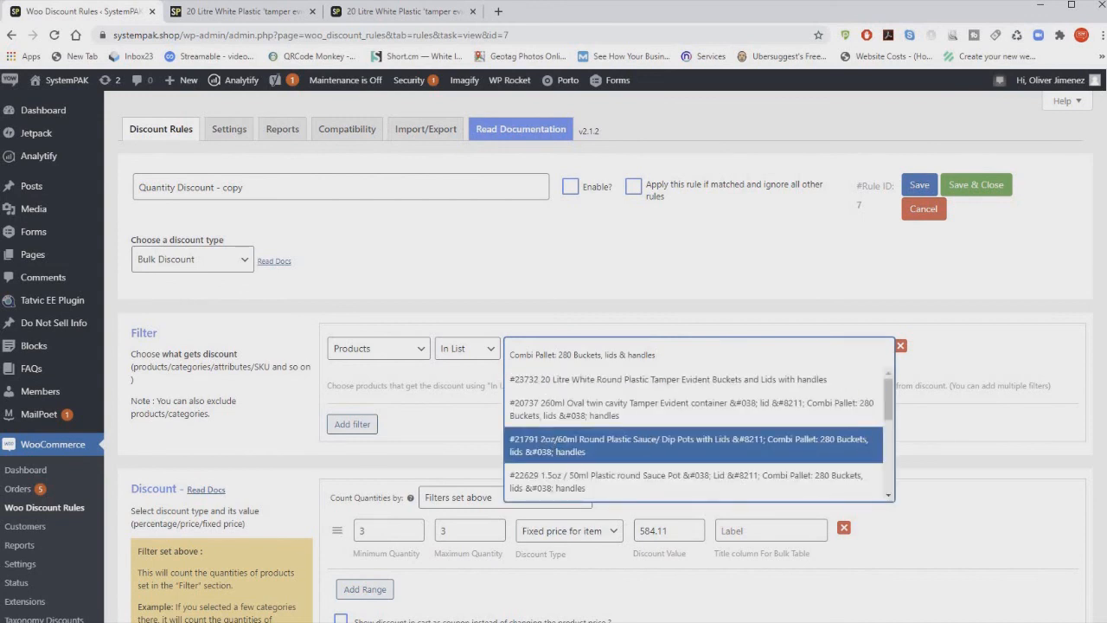
key("Down")
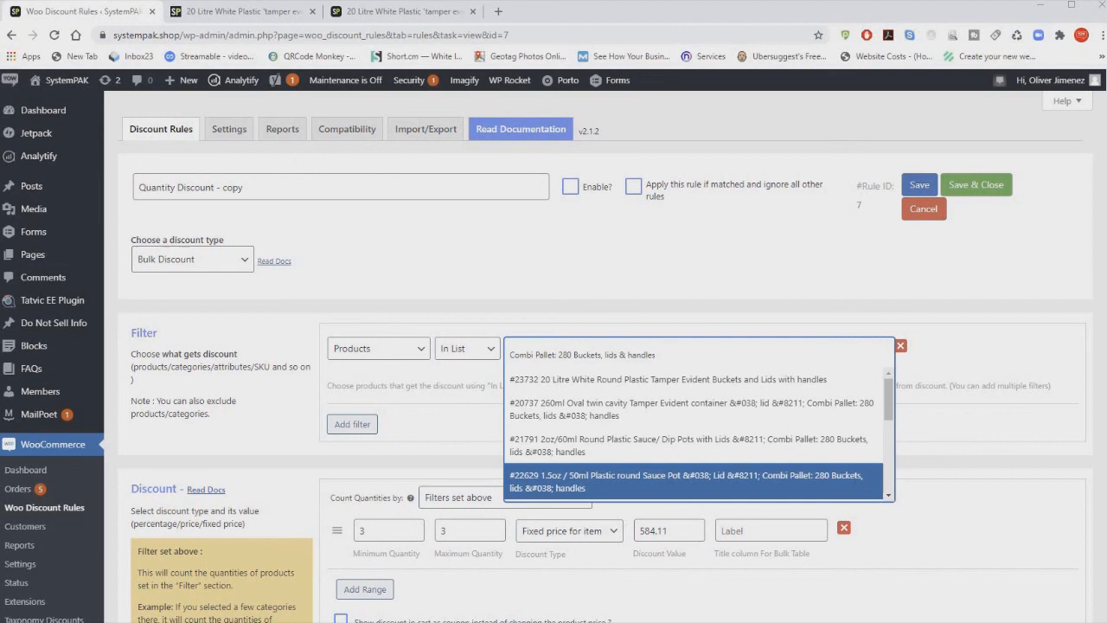
scroll(857, 462, "down", 2)
mouse_move(888, 423)
left_mouse_down()
mouse_move(886, 395)
mouse_move(887, 421)
left_mouse_up()
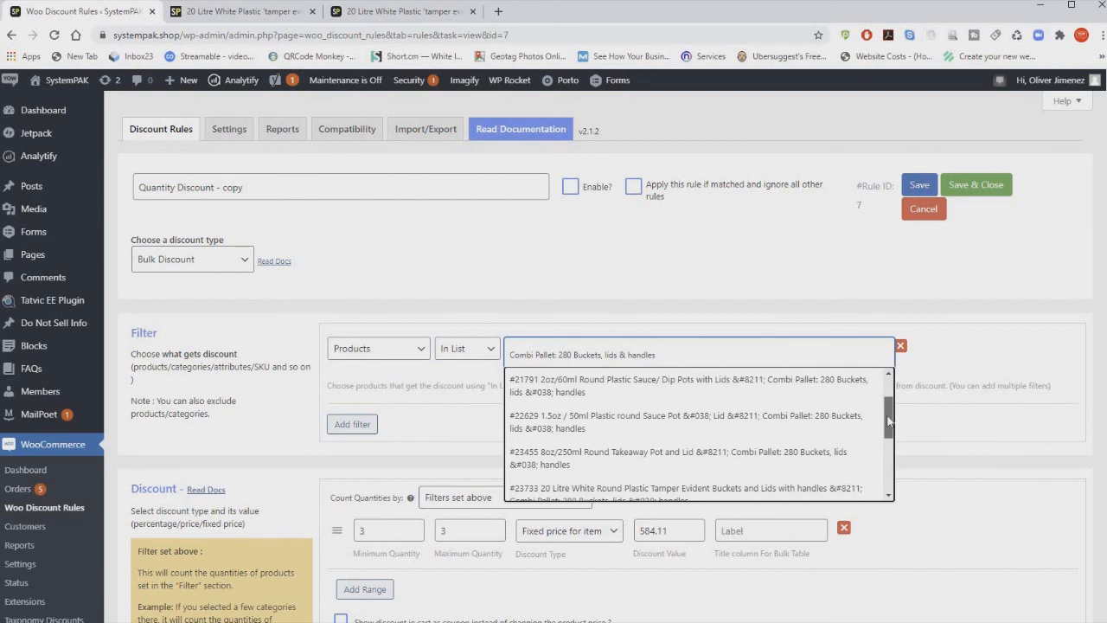
left_click_drag(888, 422, 888, 431)
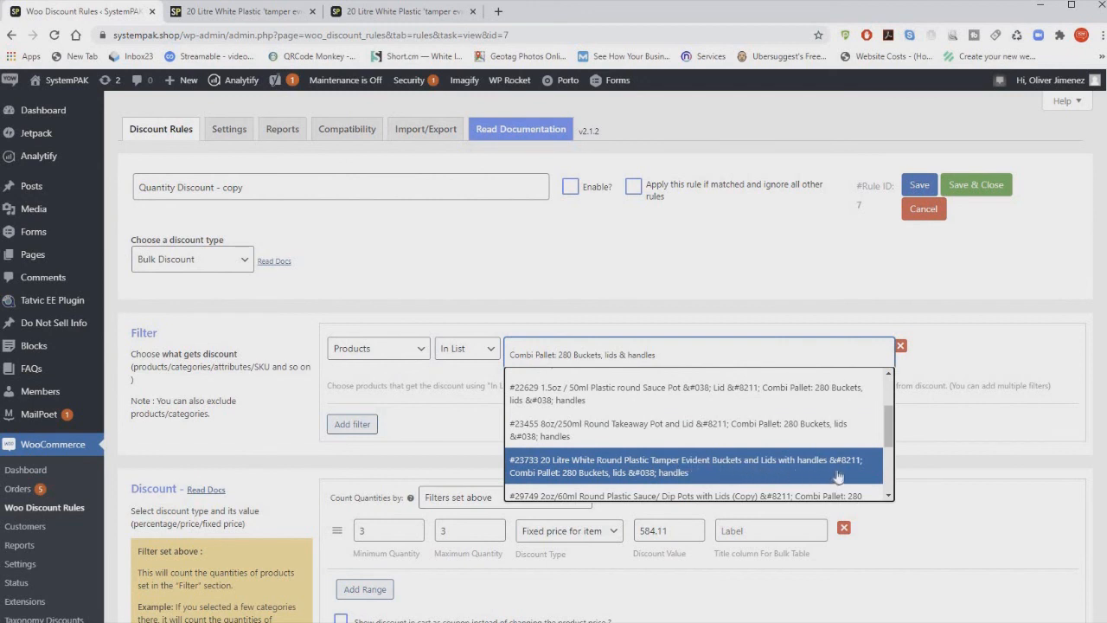
left_click(580, 477)
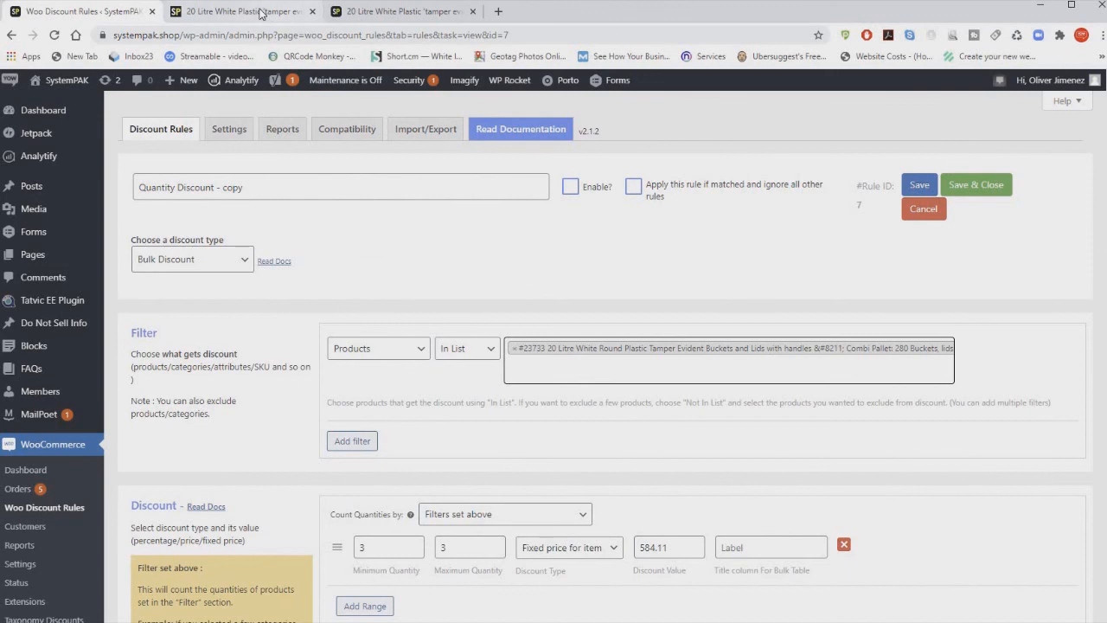
Step: Change the discount value from 584.11 to 706.00, matching the old site's Buy 3 price
left_click(259, 11)
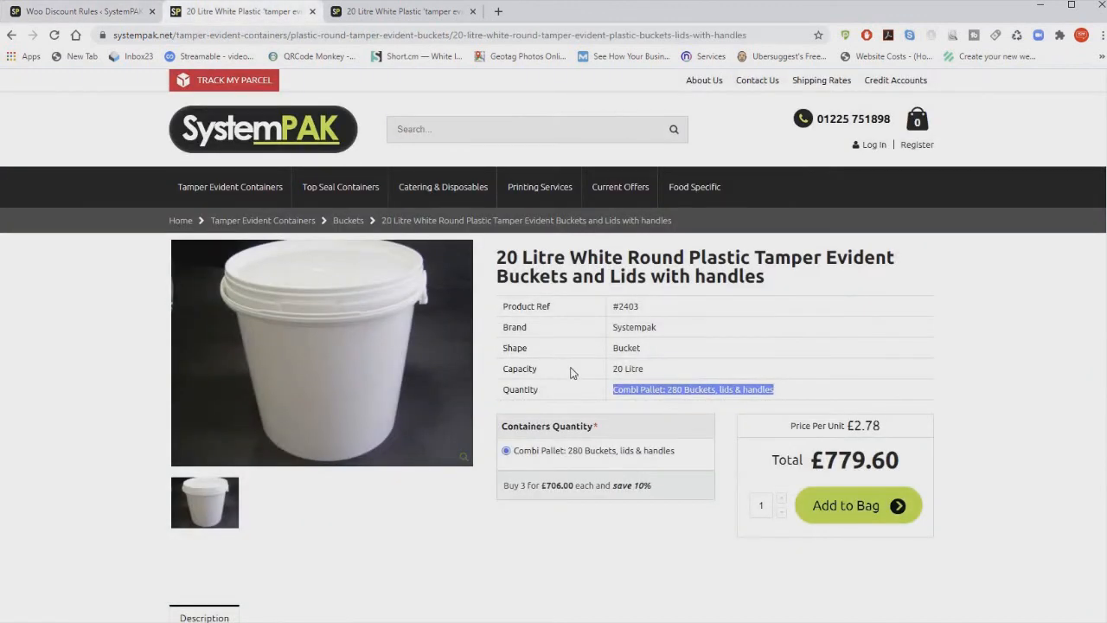
double_click(566, 488)
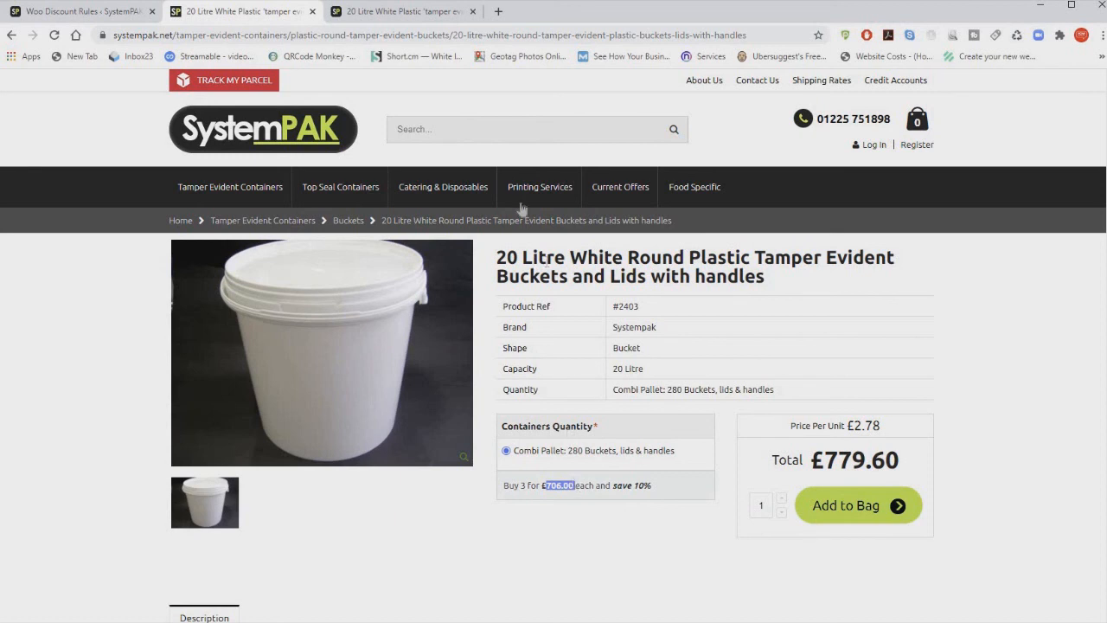
left_click(85, 16)
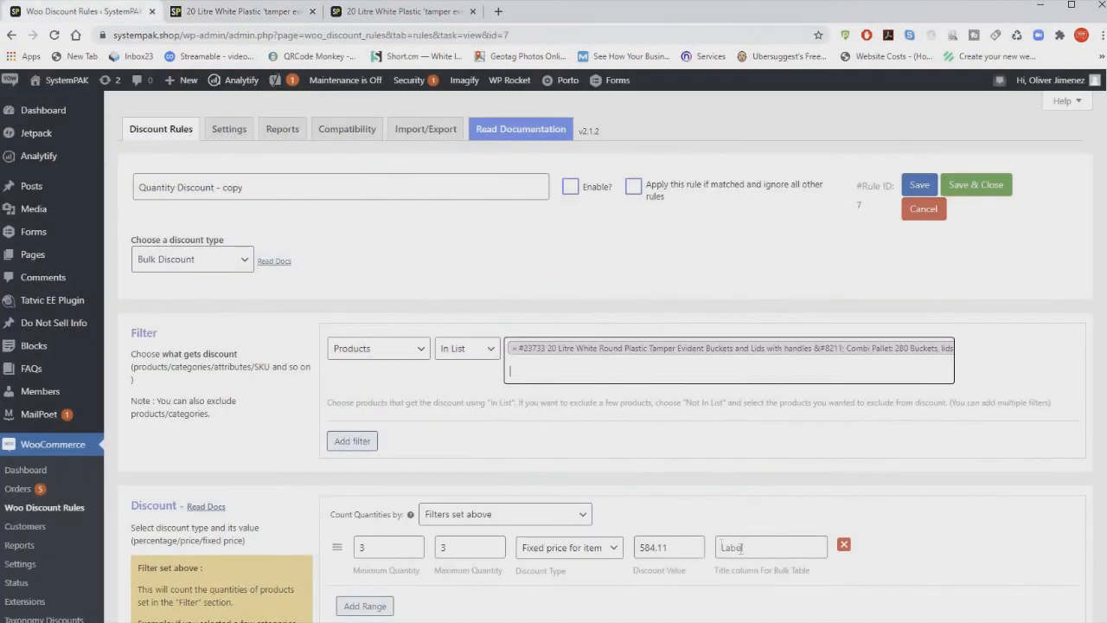
left_click_drag(668, 549, 619, 556)
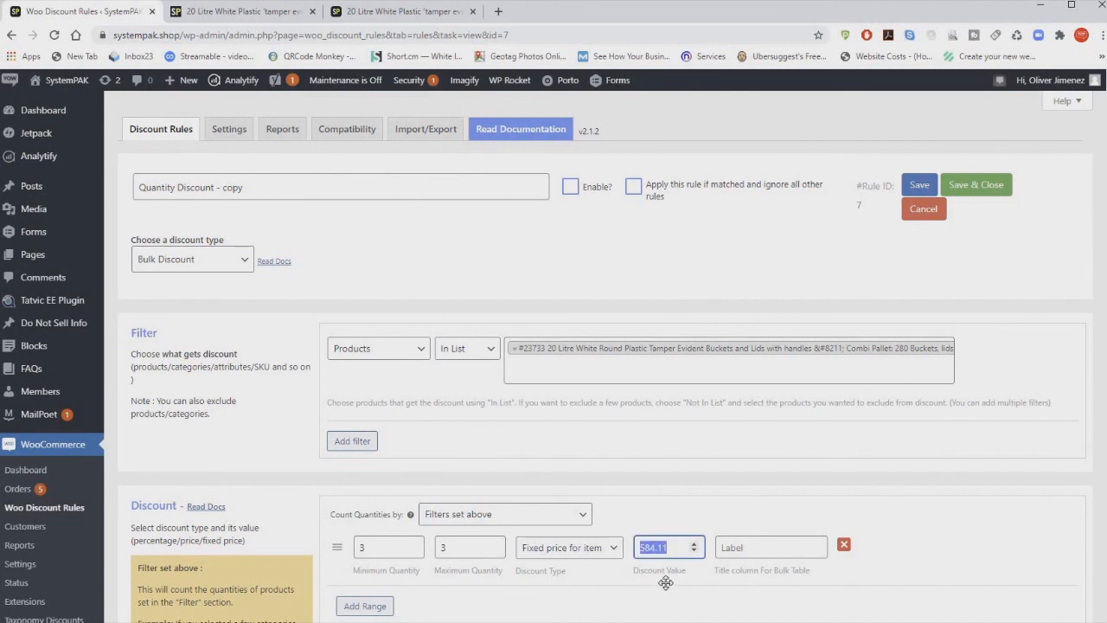
type("706.00")
Step: Delete '- copy' so the rule is named Quantity Discount, enable it, and Save & Close
left_click_drag(215, 187, 261, 191)
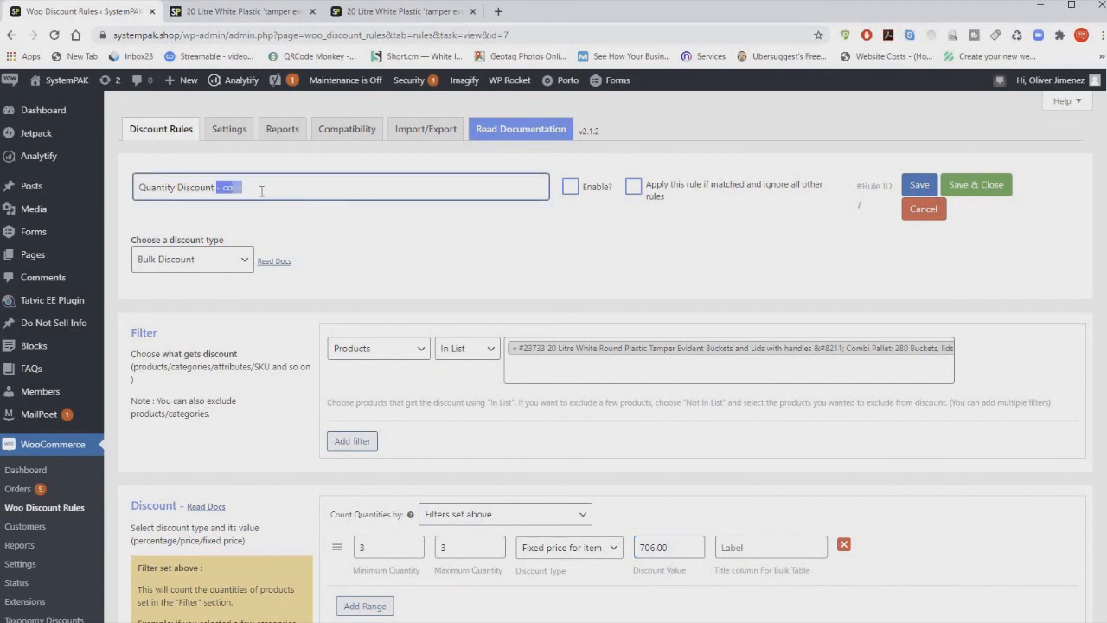
key("BackSpace")
left_click(571, 189)
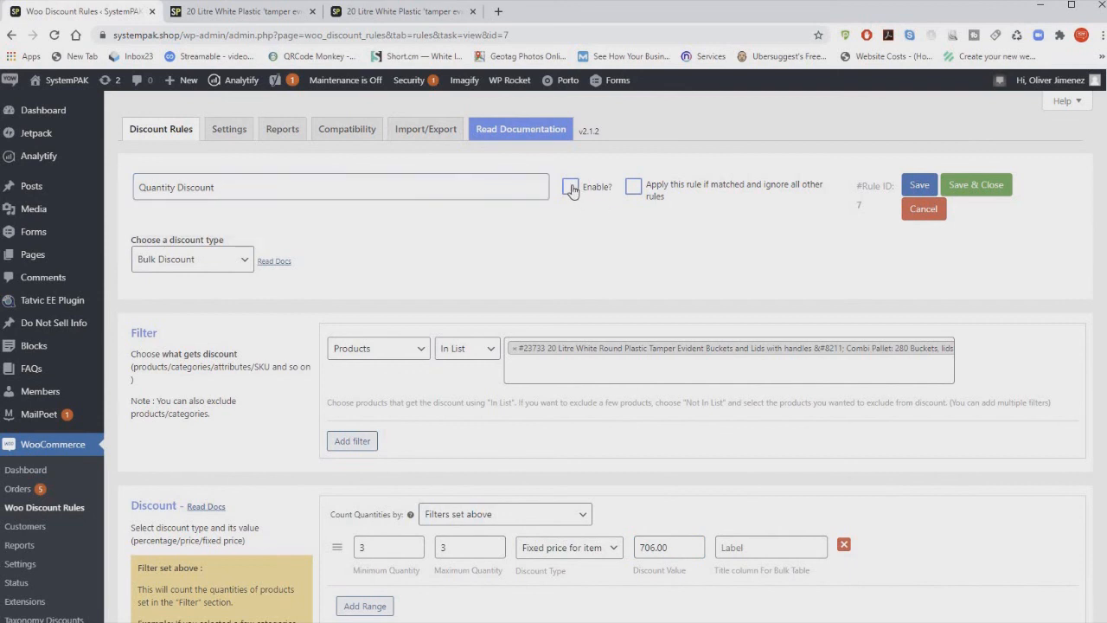
left_click(970, 186)
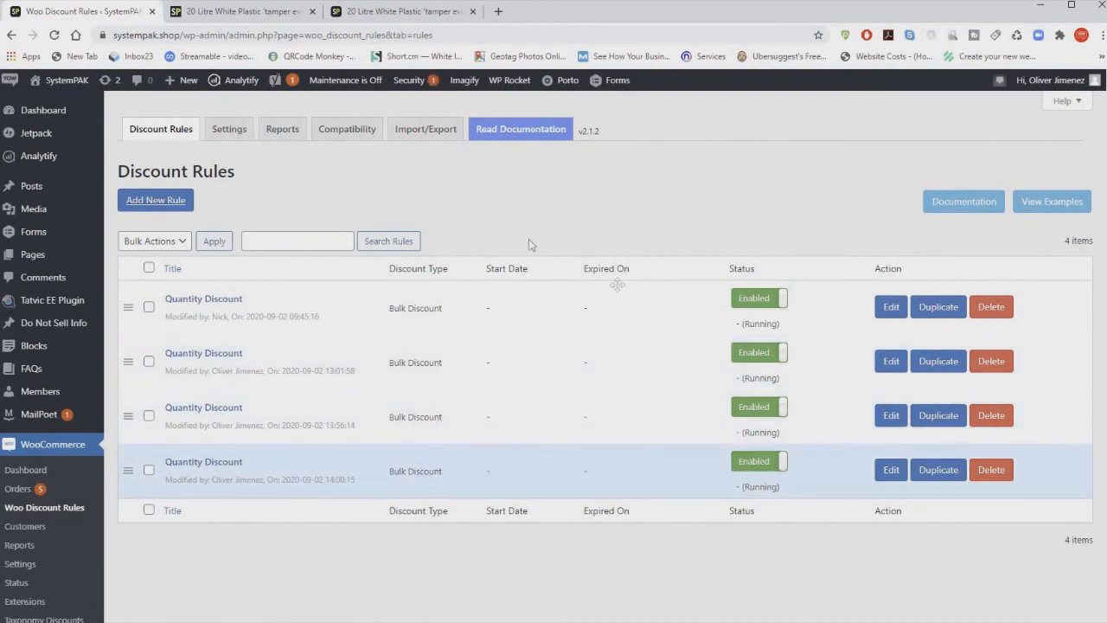
Step: Clear the WP Rocket cache so the 20 litre page shows Buy 3 for £706.00, comparing with the old site
left_click(364, 19)
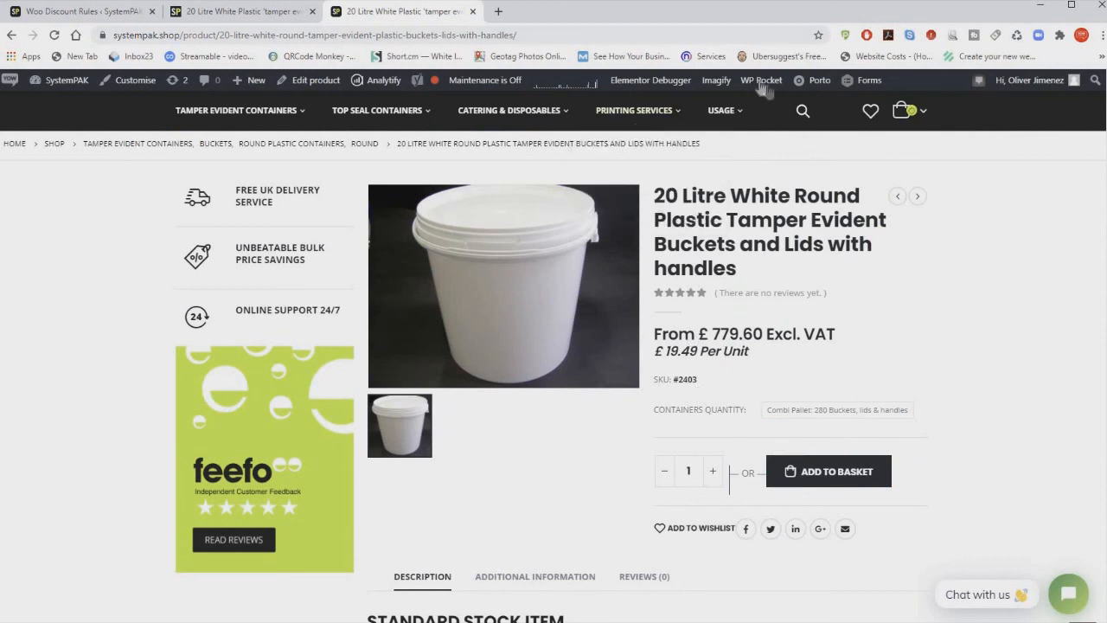
mouse_move(760, 88)
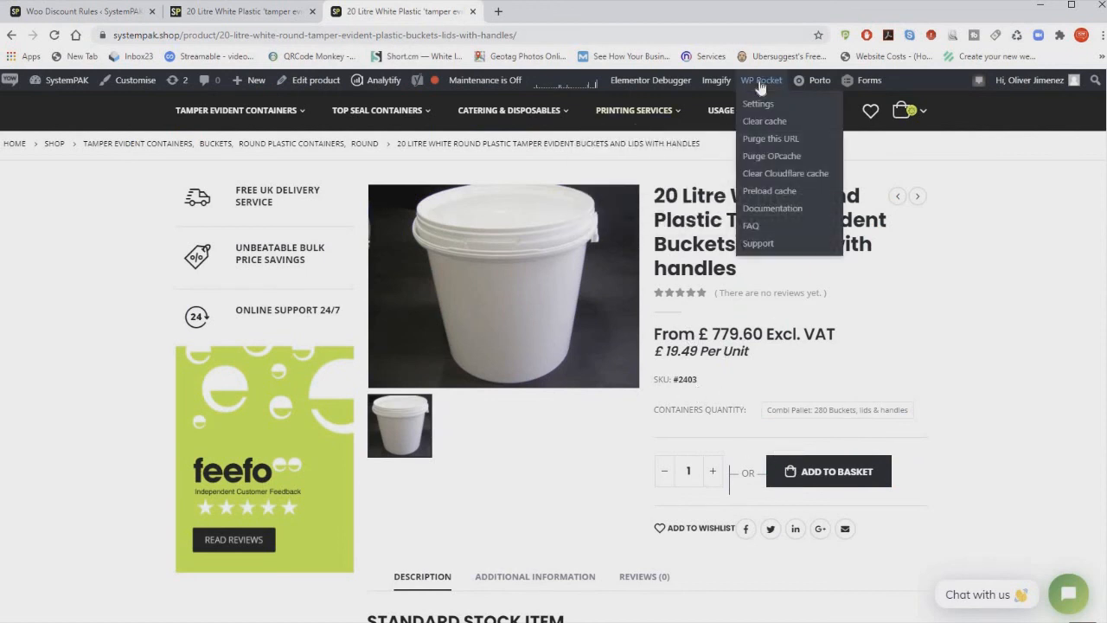
left_click(756, 129)
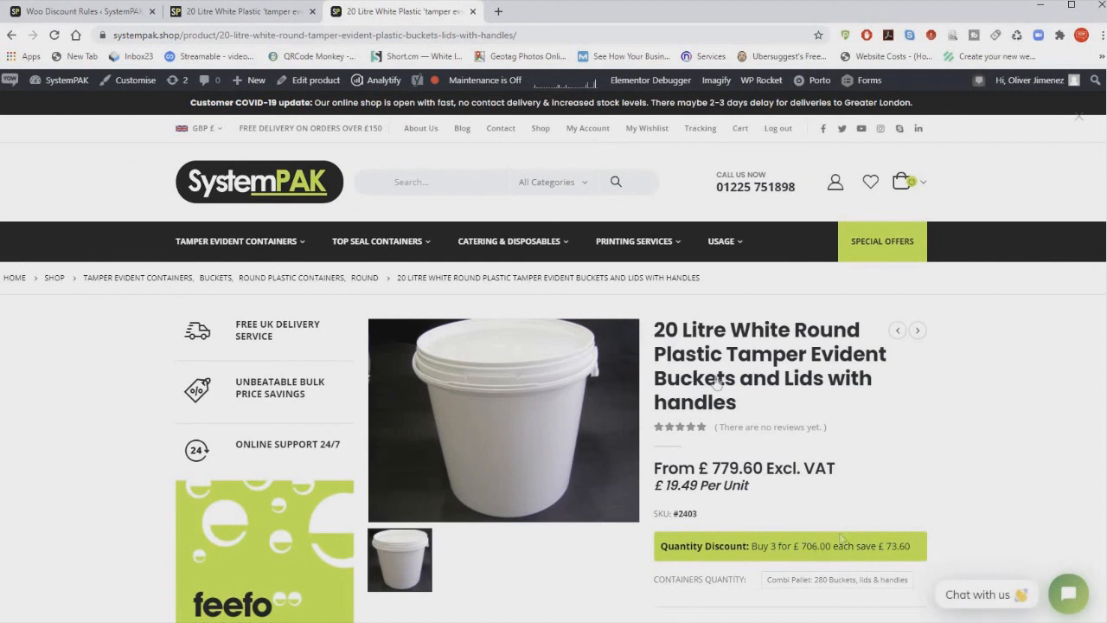
left_click(243, 12)
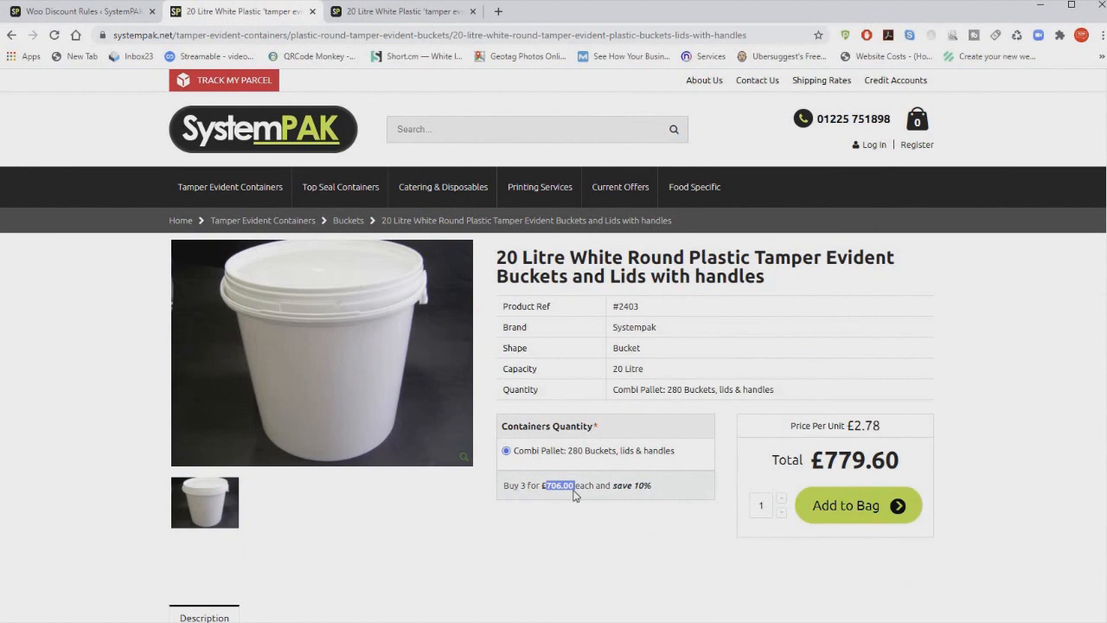
key("ctrl+Tab")
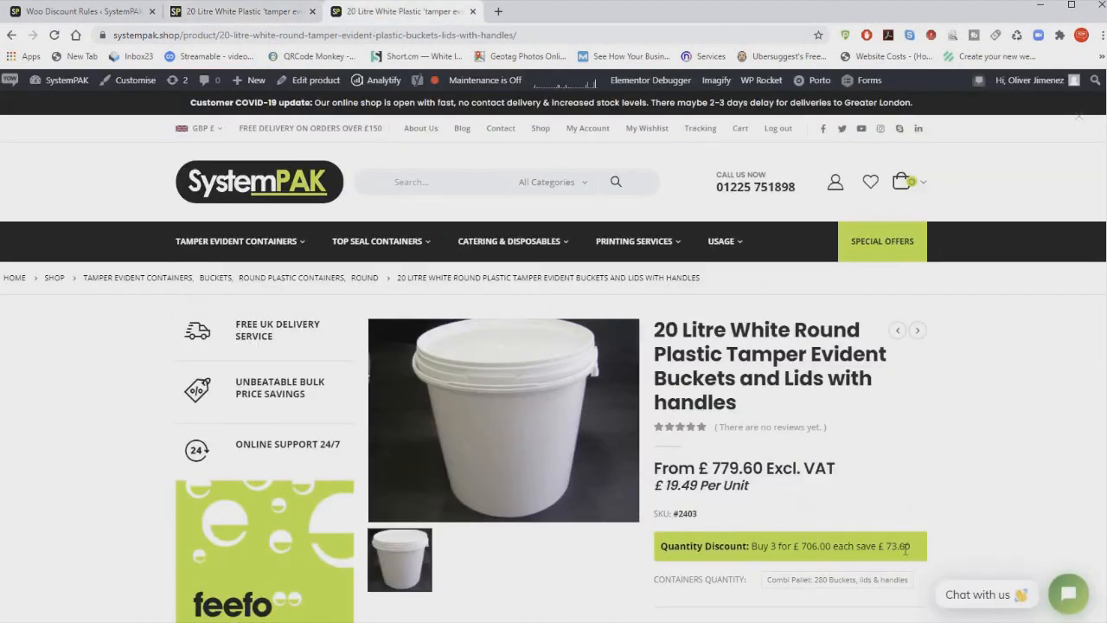